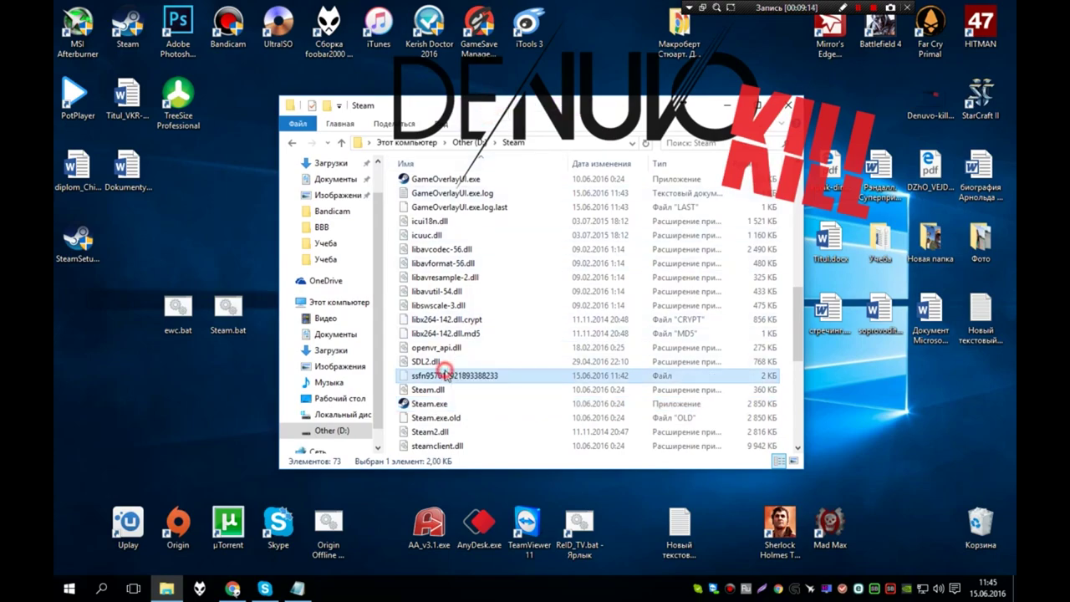
Copy the Steam.exe file from the Steam folder on drive D
click(429, 406)
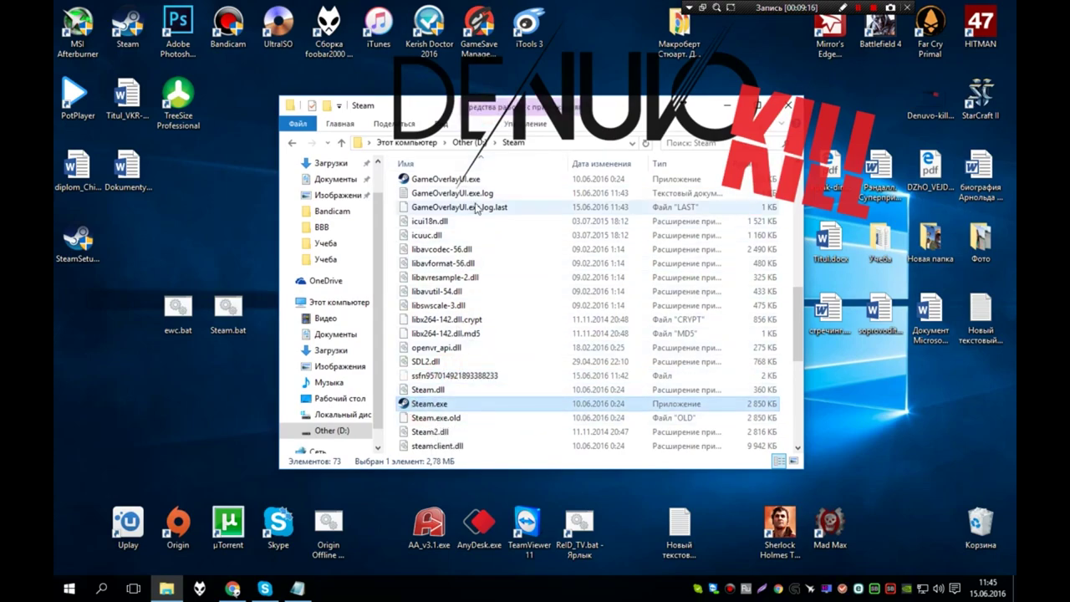
click(468, 142)
double_click(428, 202)
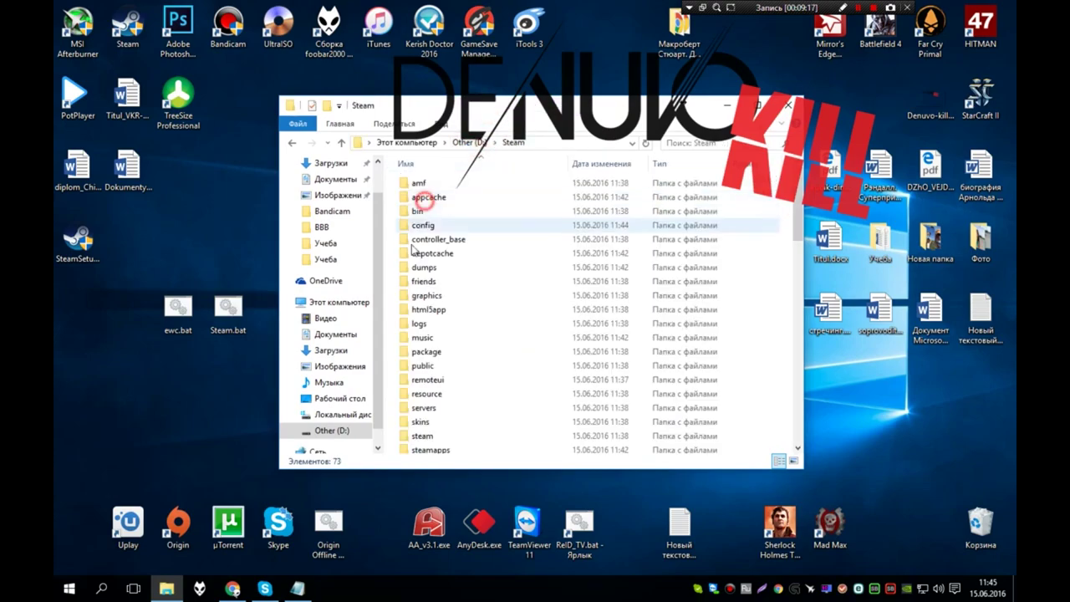
scroll(428, 351, down, 2)
scroll(430, 343, down, 4)
click(429, 319)
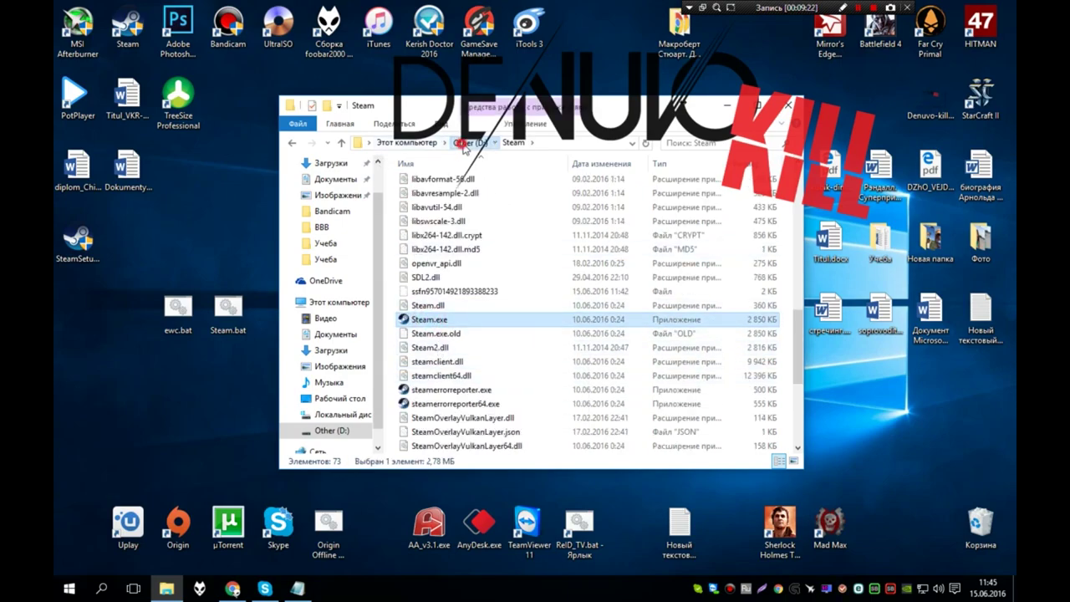
Create a new folder named 123 in the root of drive D
click(466, 143)
right_click(438, 363)
mouse_move(535, 522)
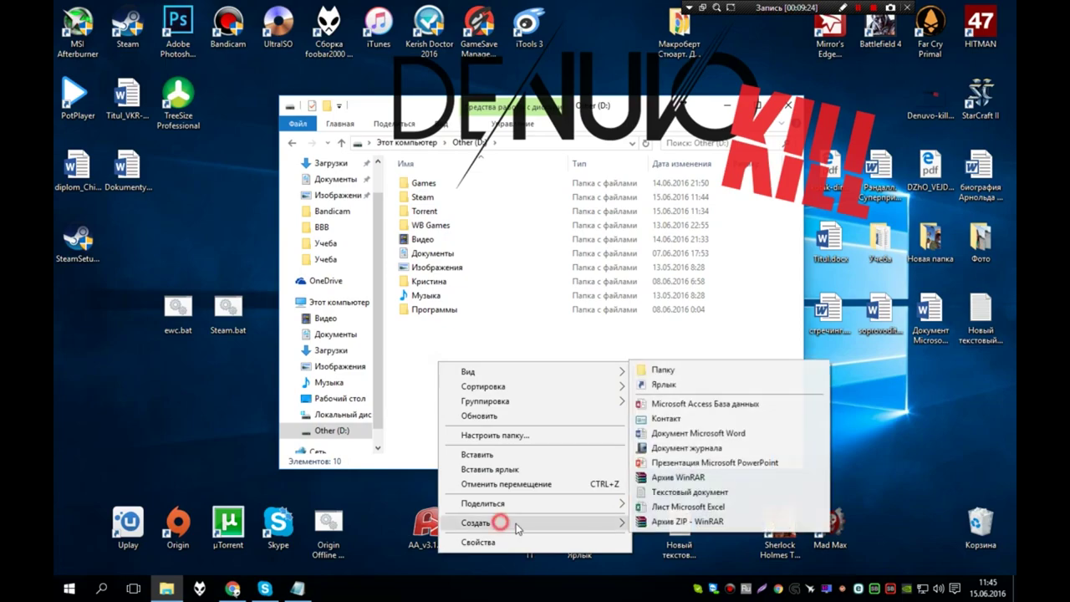
click(694, 370)
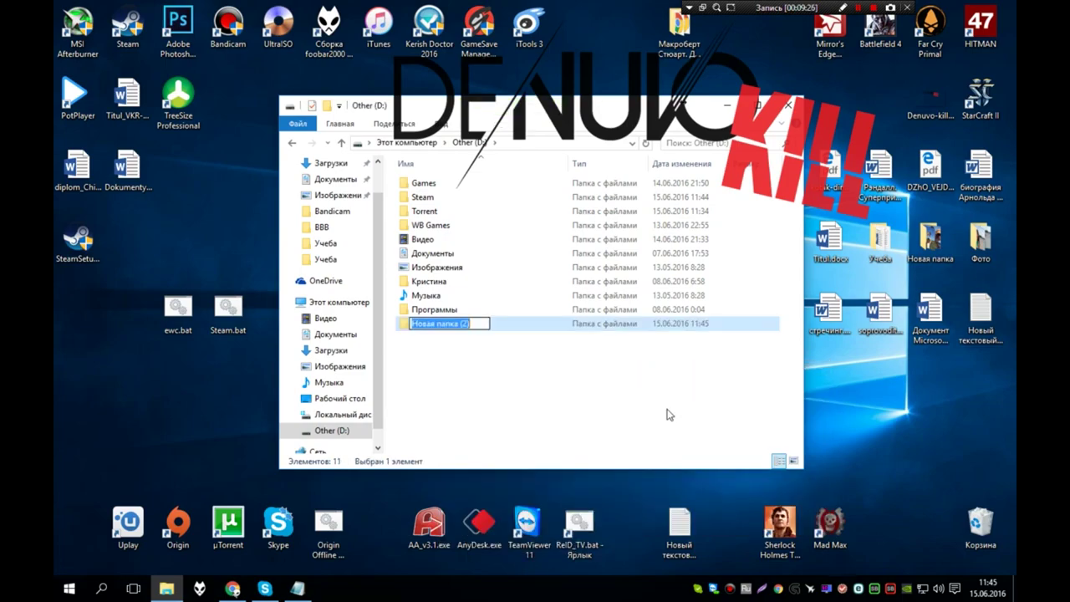
text(123)
key(Return)
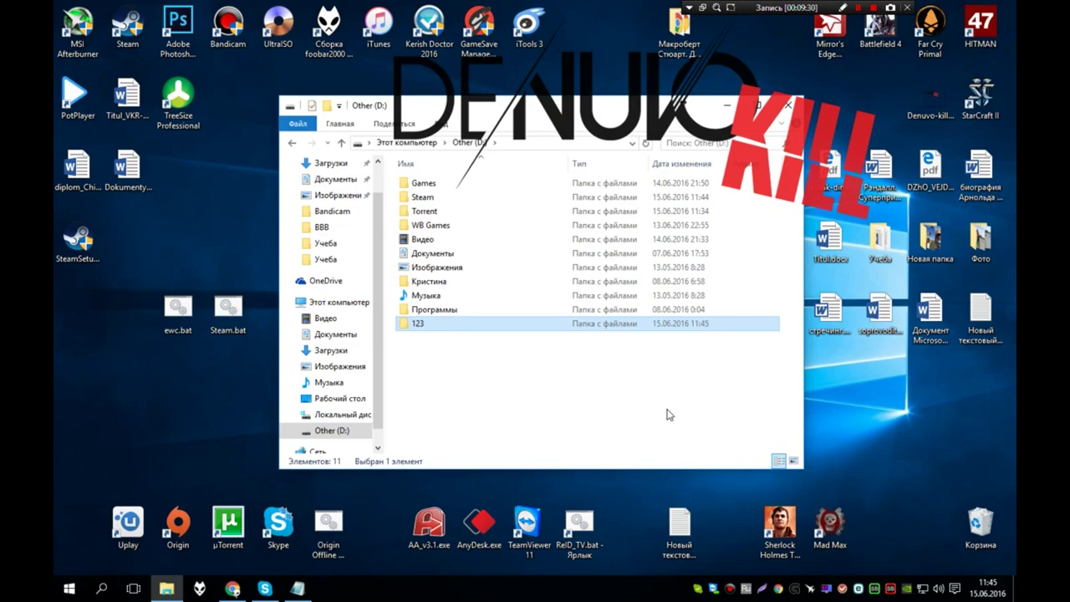
Rename the 123 folder to wr
click(420, 325)
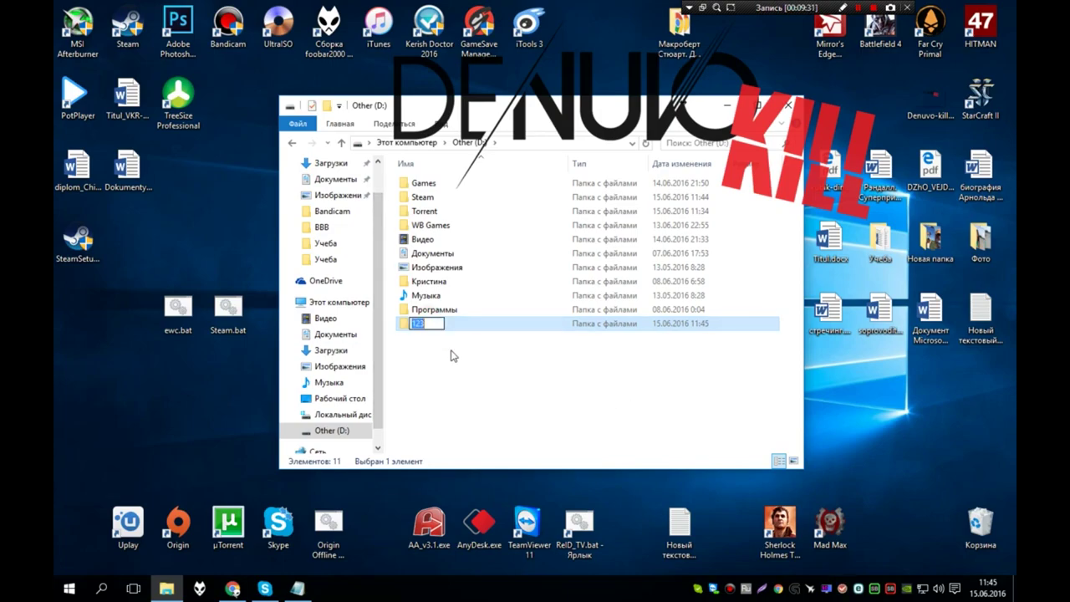
text(wr)
key(Return)
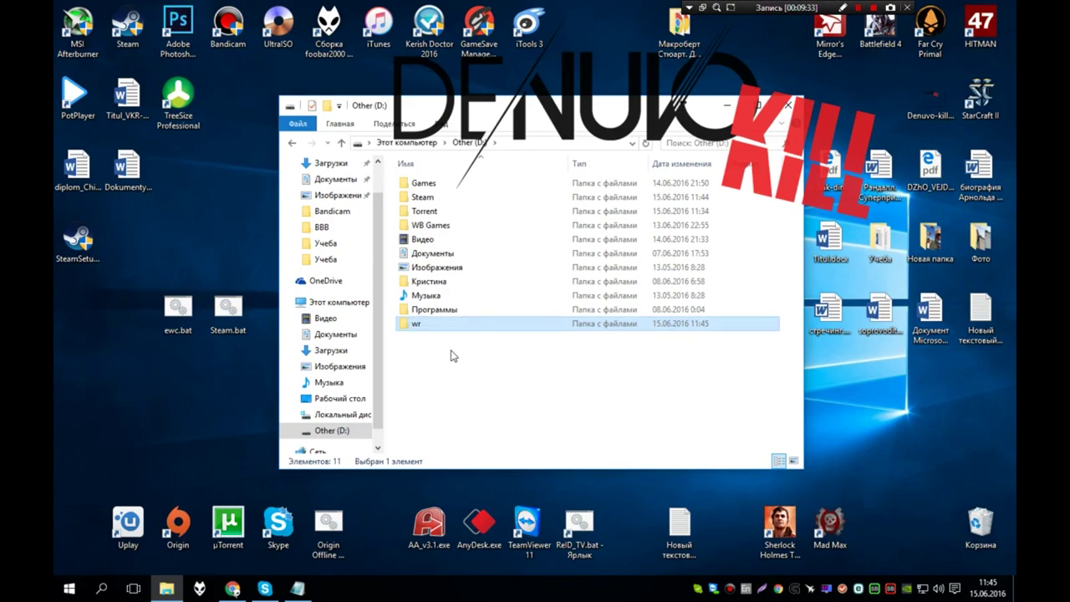
Paste Steam.exe into the wr folder and launch it to install the client there
key(Return)
right_click(437, 276)
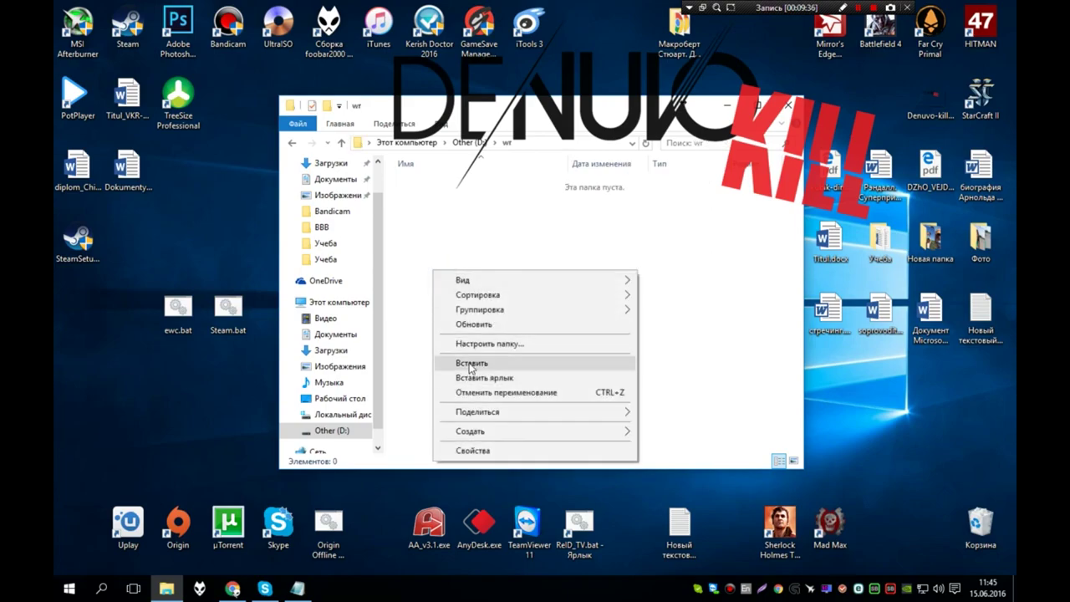
click(471, 366)
click(483, 271)
double_click(426, 186)
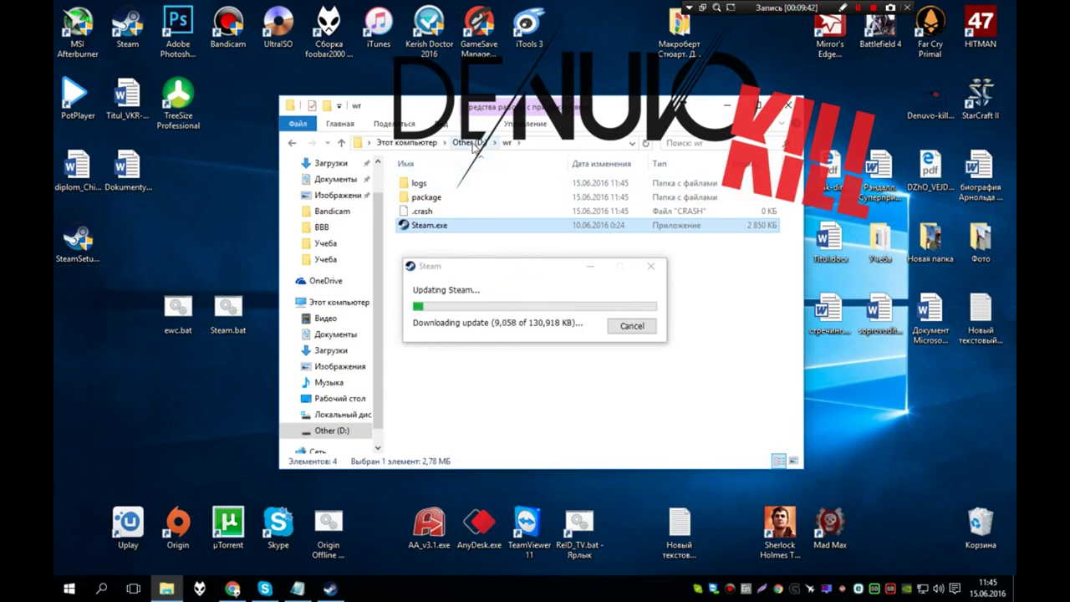
Create another folder named wt in the root of drive D
click(472, 144)
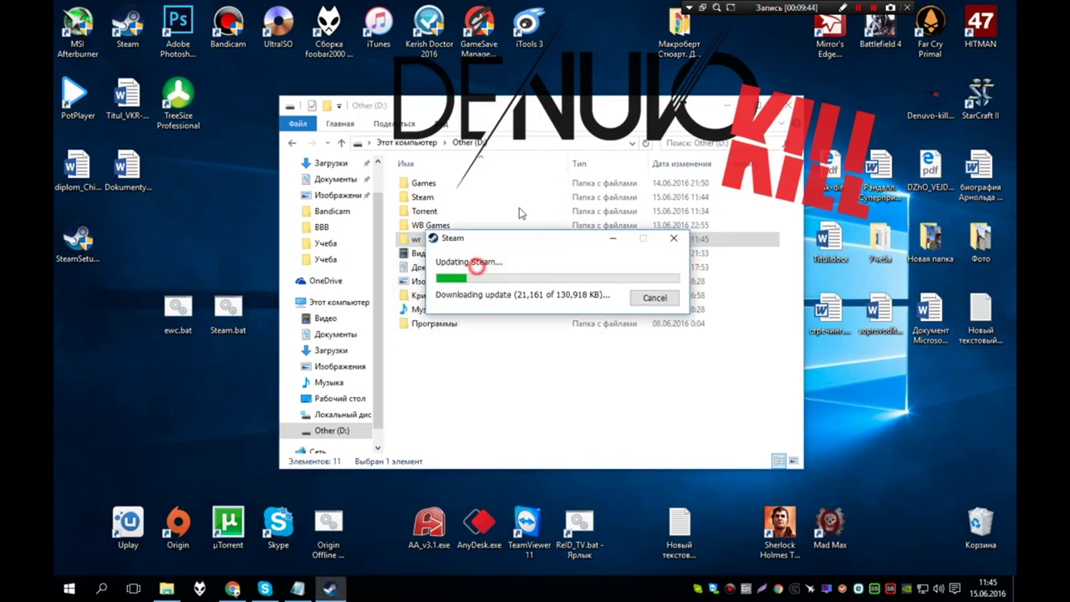
right_click(449, 372)
mouse_move(473, 521)
click(666, 377)
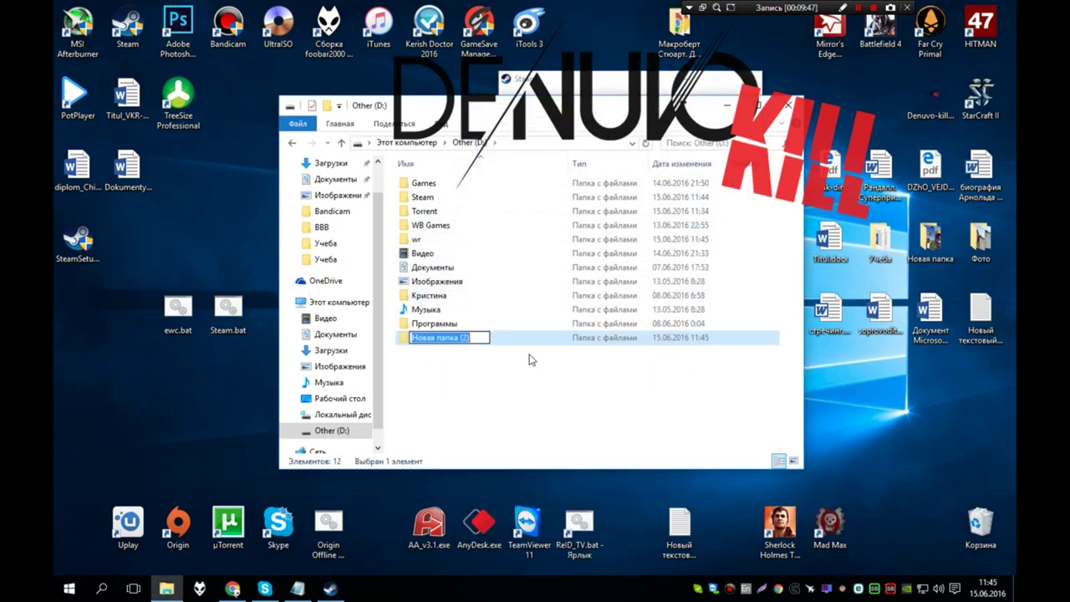
text(wt)
key(Return)
Paste Steam.exe into the wt folder and launch it to install a second client copy
key(Return)
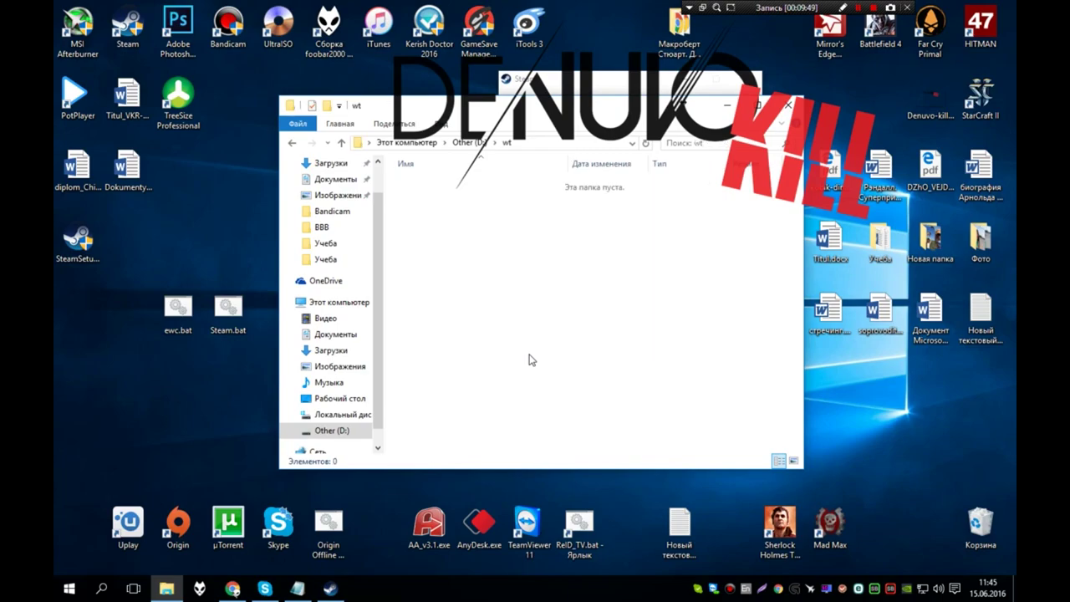
right_click(465, 278)
click(507, 366)
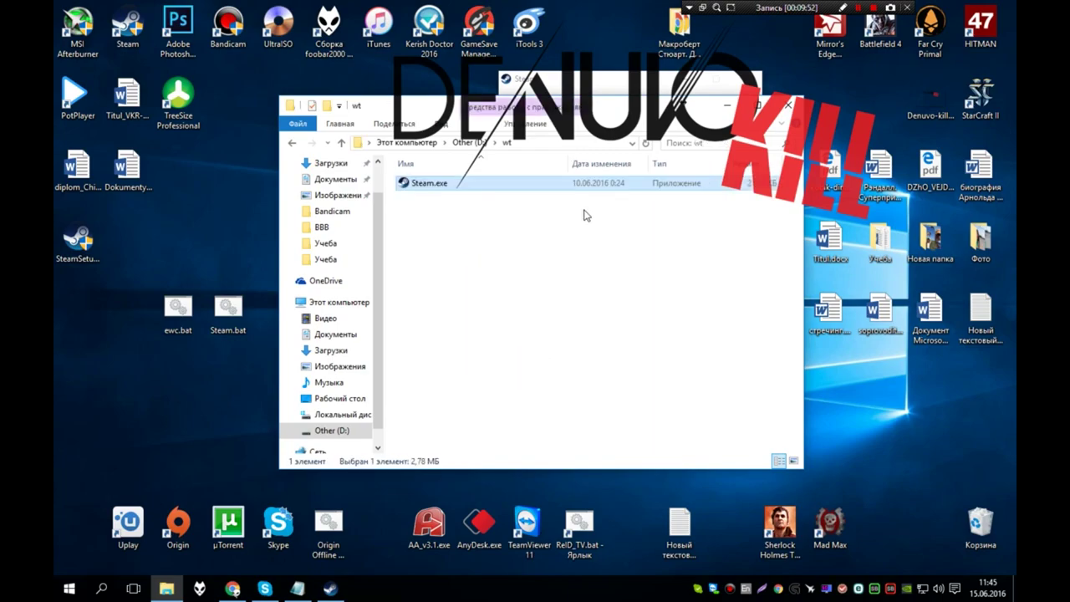
double_click(439, 182)
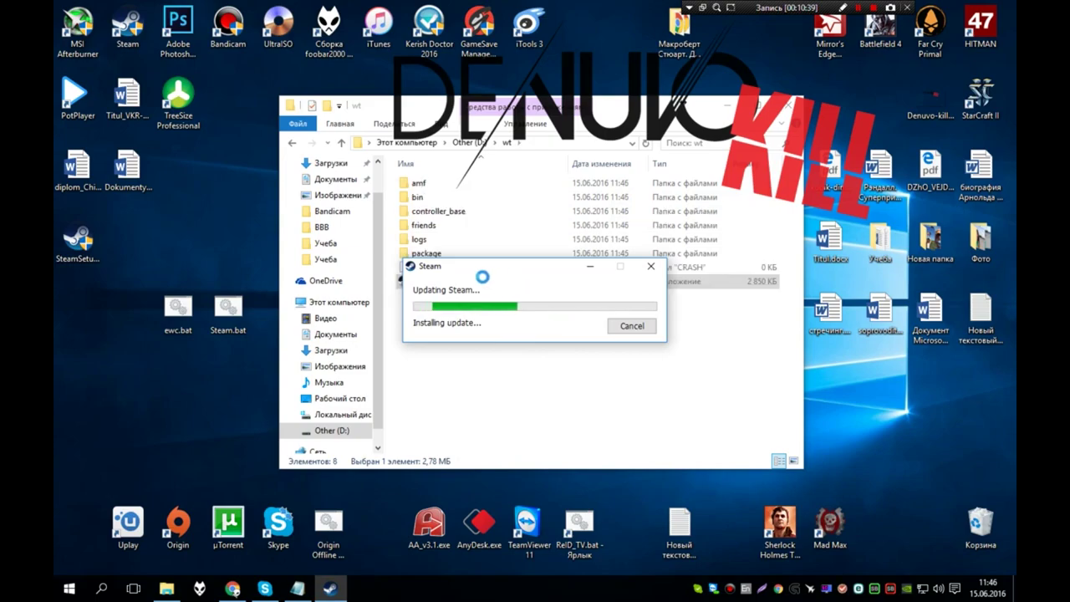
drag(474, 275, 495, 357)
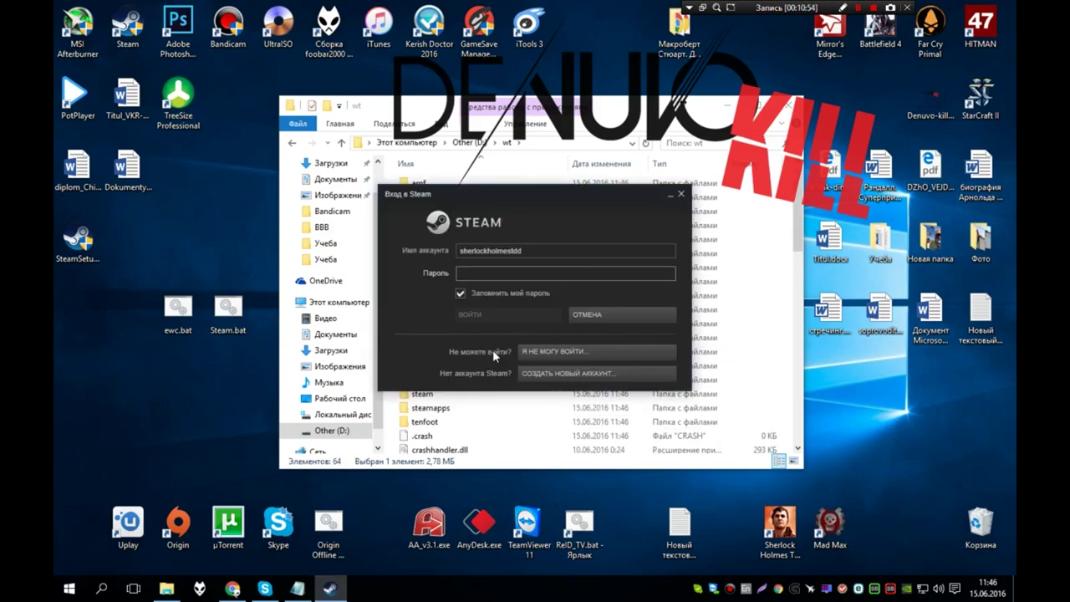
Close the Steam sign-in window and go back to the root of drive D
click(682, 194)
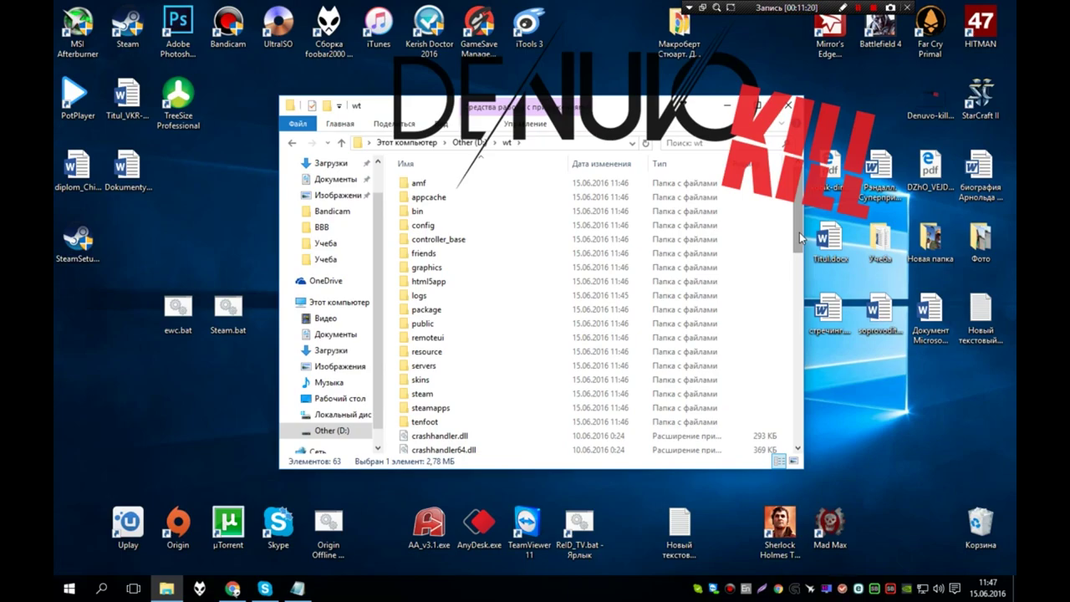
click(465, 143)
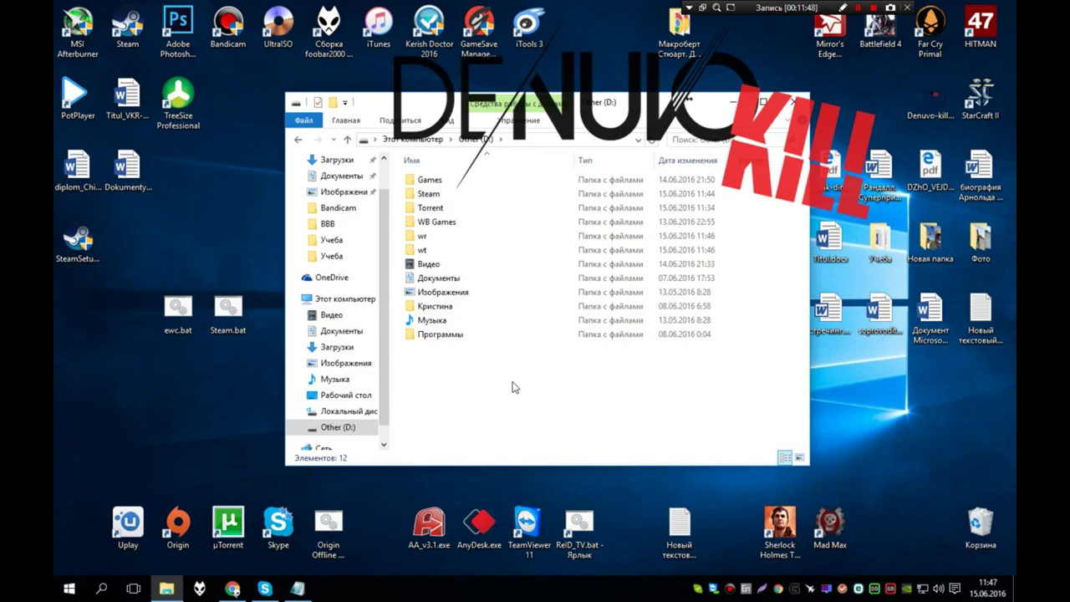
drag(510, 109, 485, 111)
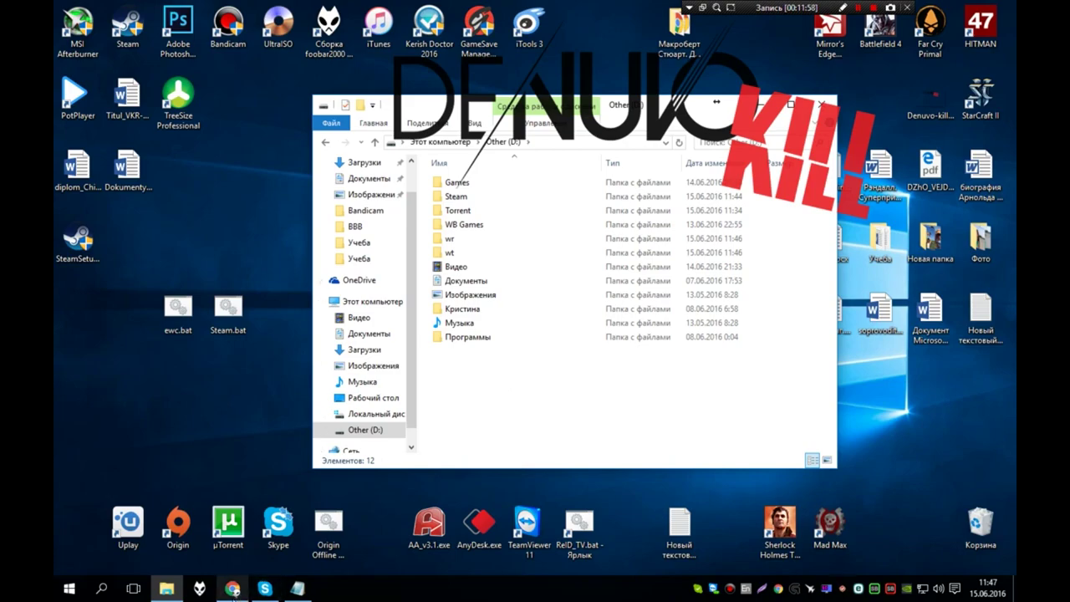
click(536, 423)
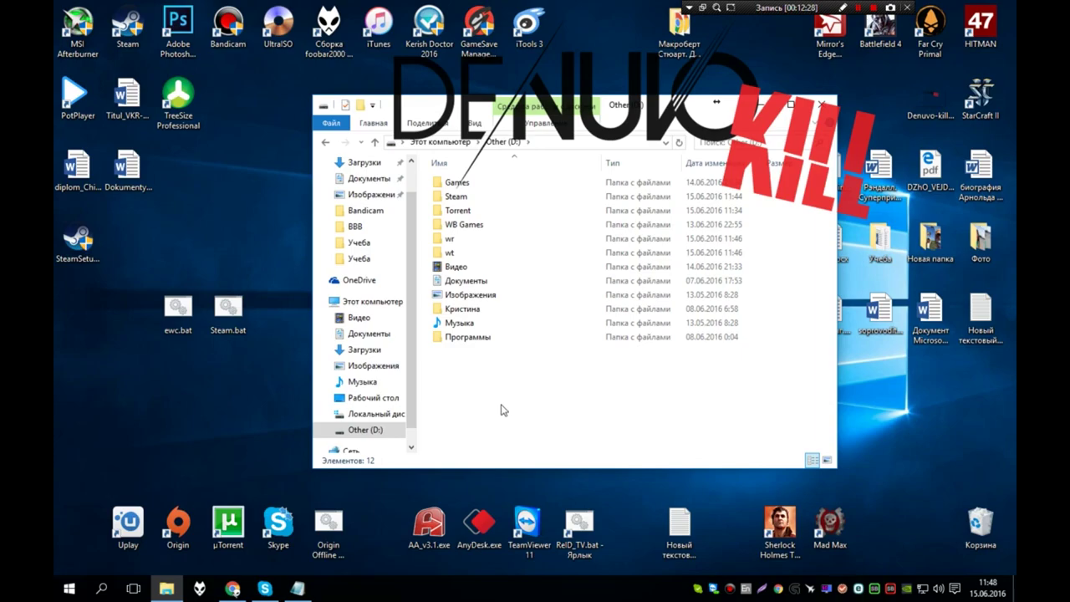
mouse_move(551, 110)
mouse_down()
mouse_move(552, 137)
mouse_move(535, 98)
mouse_up()
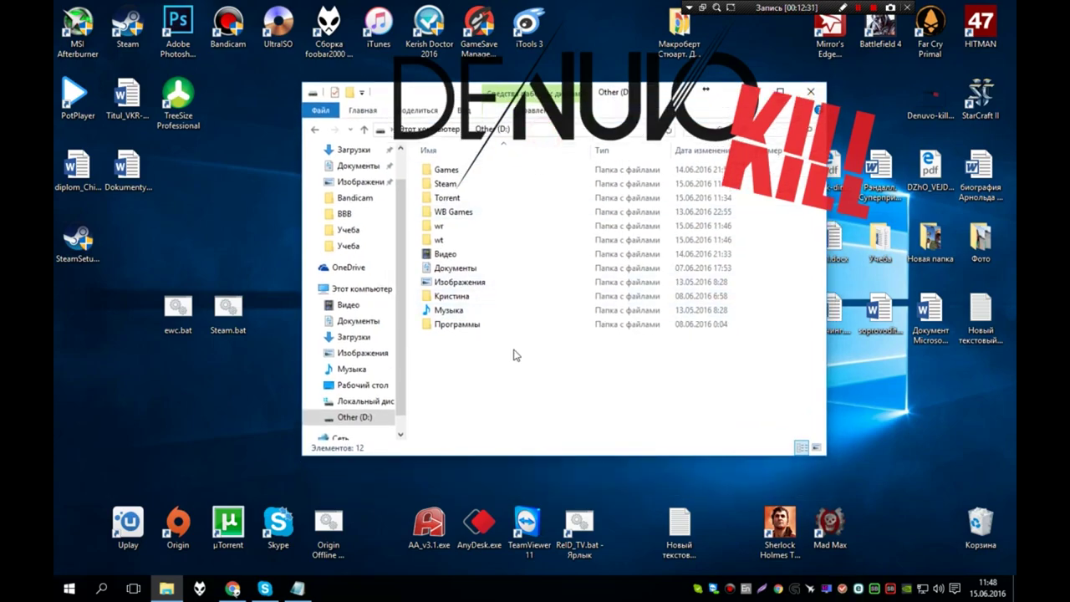
Look through the contents of the Steam, wr and wt folders on drive D
double_click(445, 183)
double_click(447, 240)
key(alt+Left)
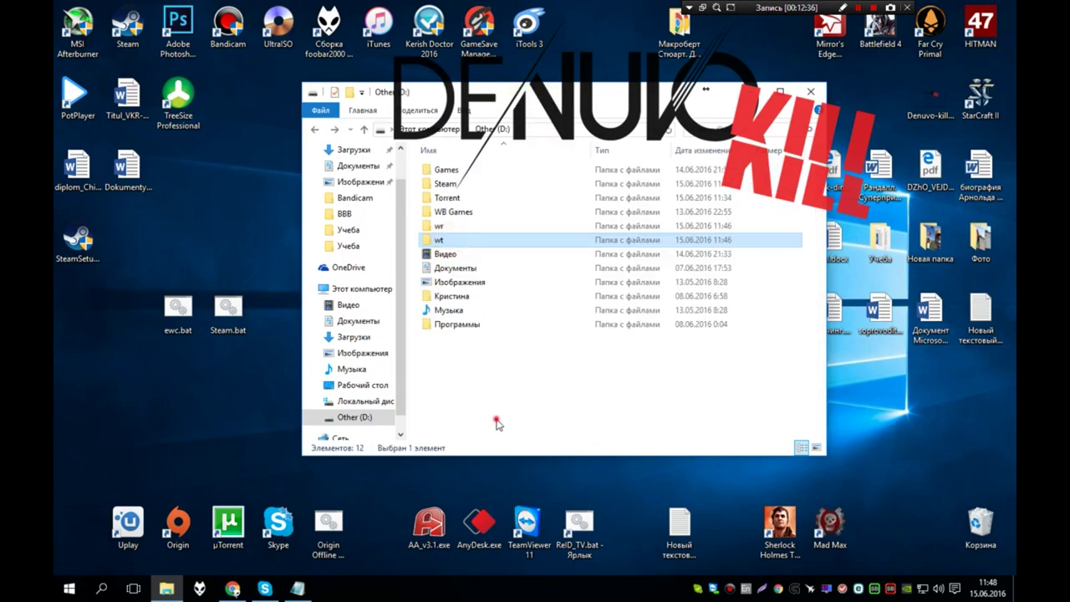
click(497, 423)
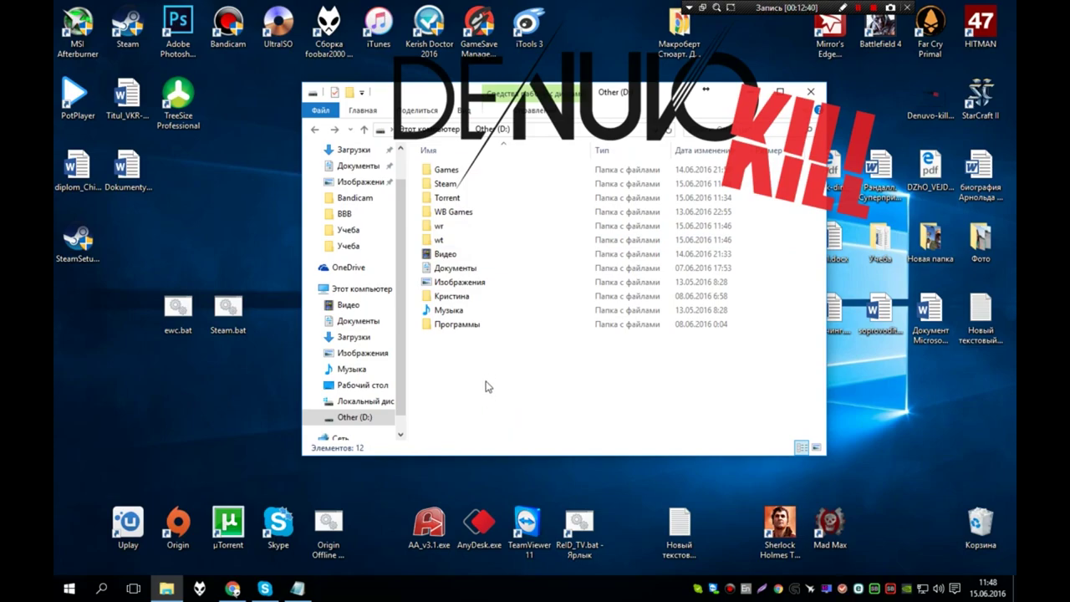
double_click(452, 184)
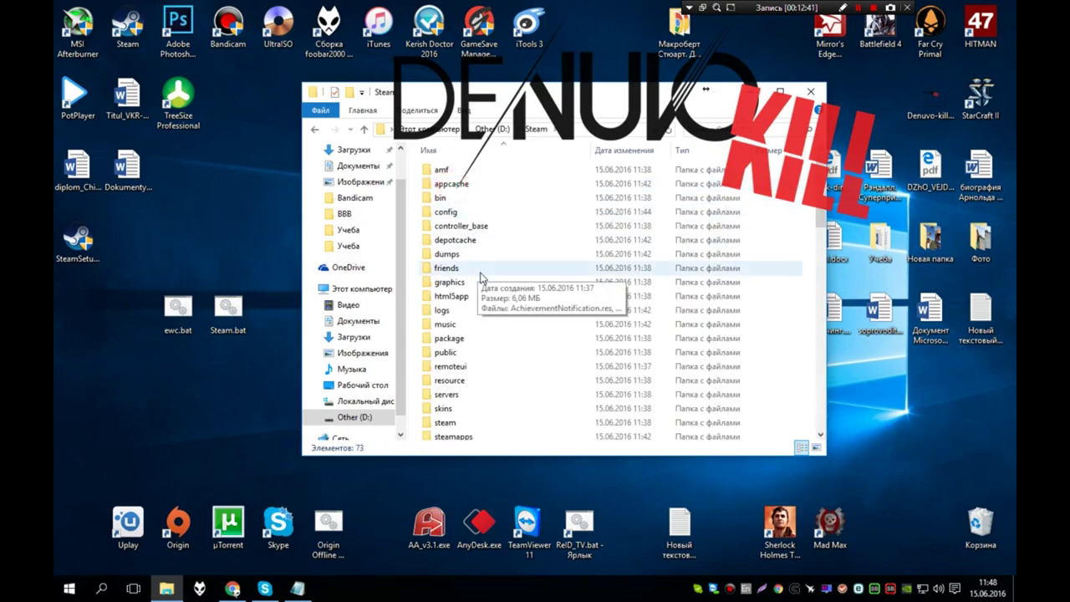
key(alt+Left)
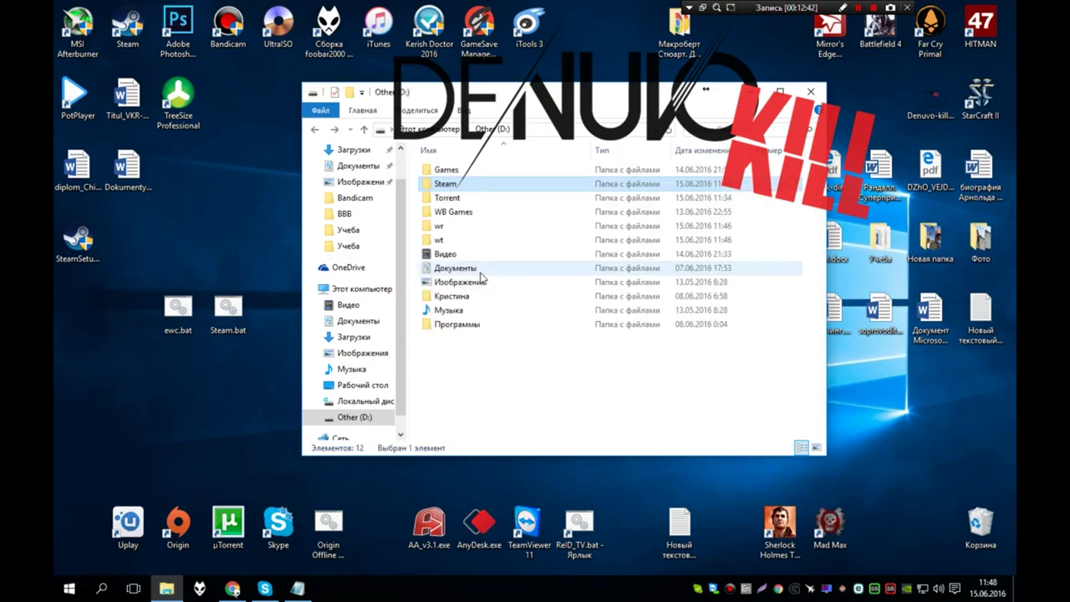
click(505, 399)
double_click(451, 228)
key(alt+Left)
key(Down)
key(Return)
key(alt+Left)
click(477, 388)
click(226, 384)
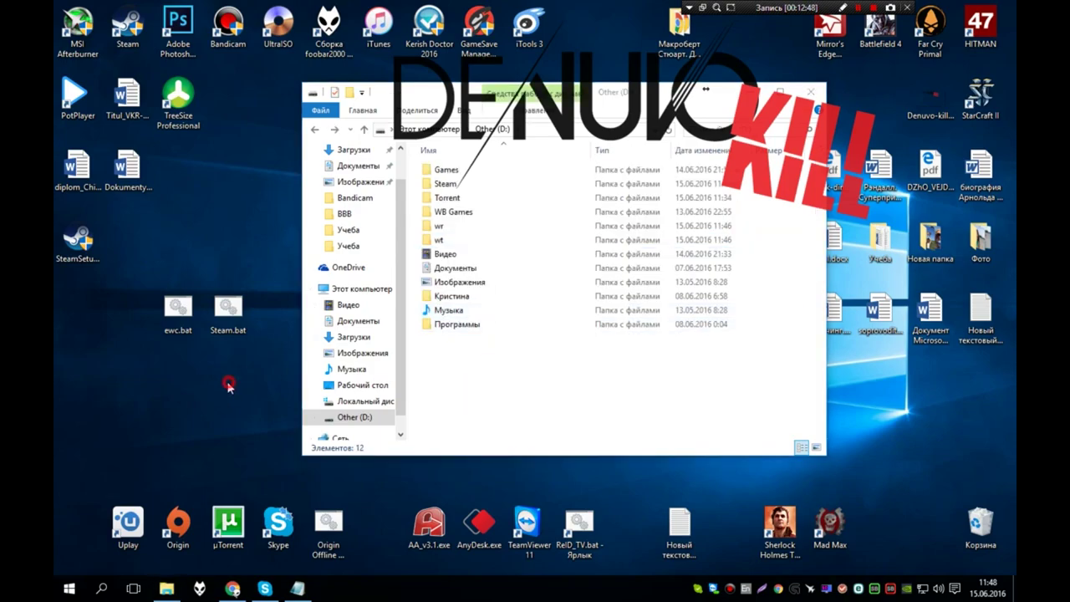
click(147, 430)
Open the Run dialog and launch netplwiz to manage the computer's user accounts
click(70, 590)
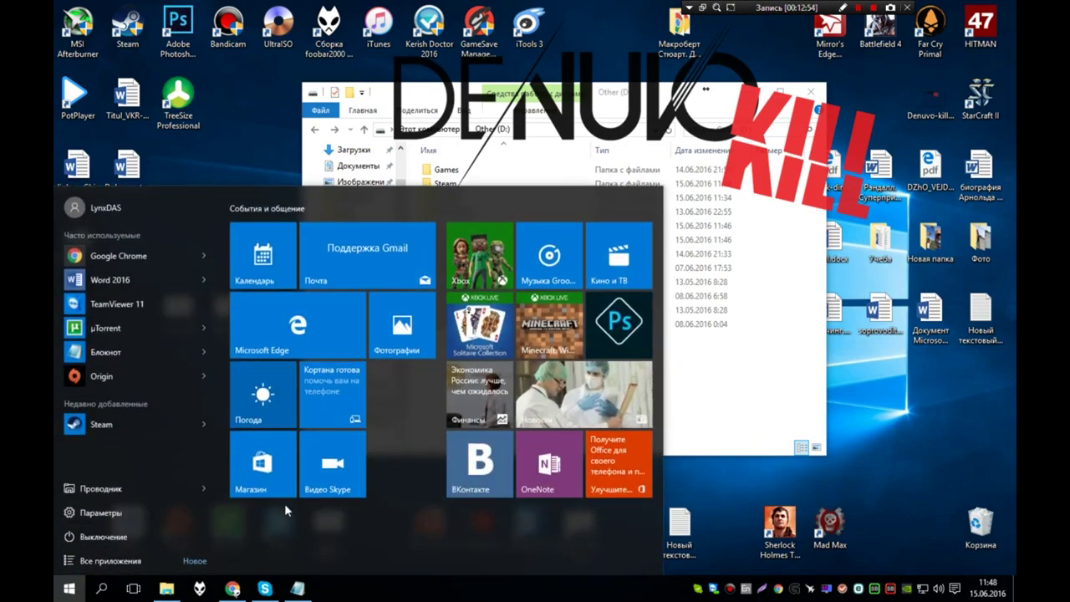
click(70, 590)
right_click(67, 594)
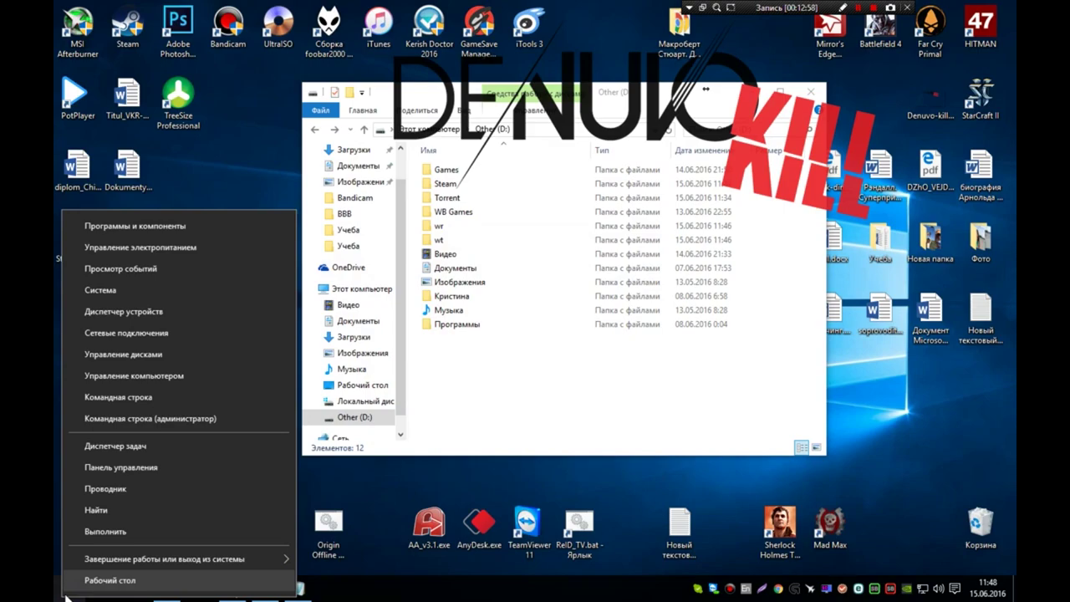
right_click(67, 595)
right_click(60, 597)
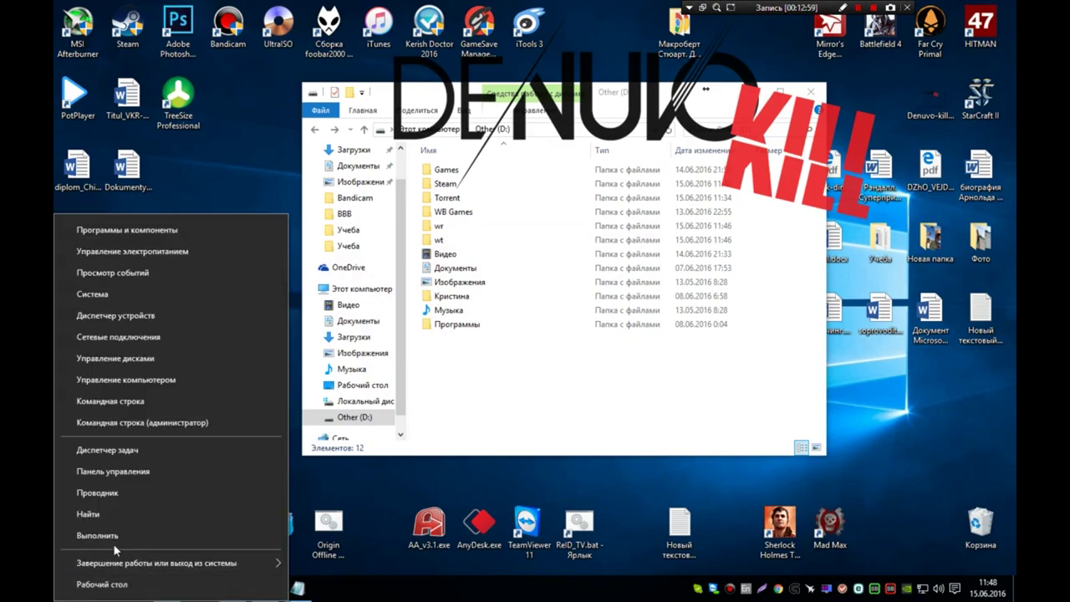
click(116, 547)
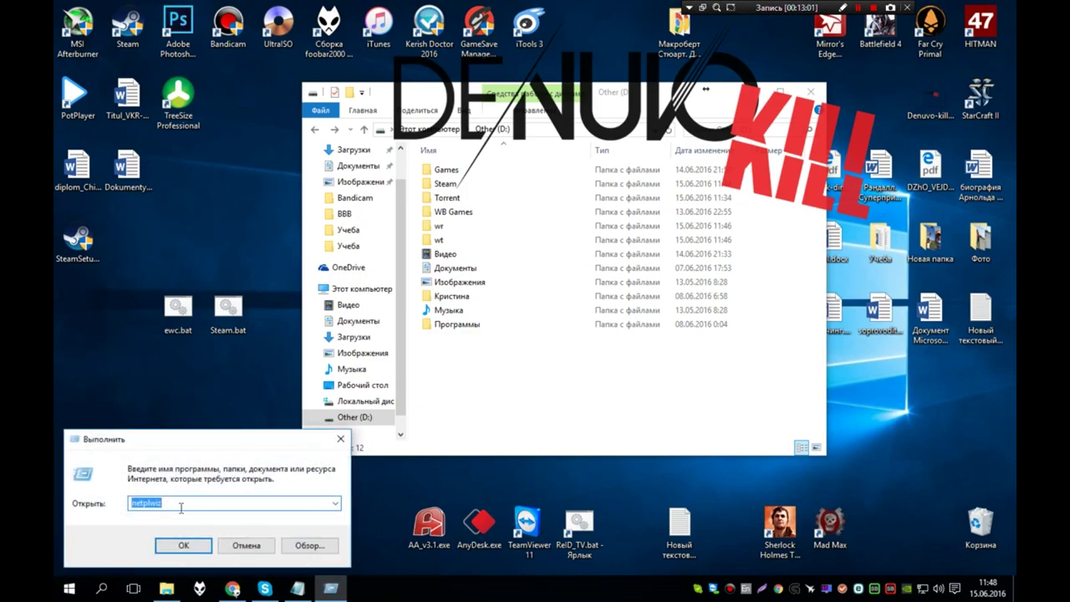
drag(227, 446, 382, 288)
click(330, 344)
drag(345, 344, 267, 357)
click(268, 386)
click(339, 391)
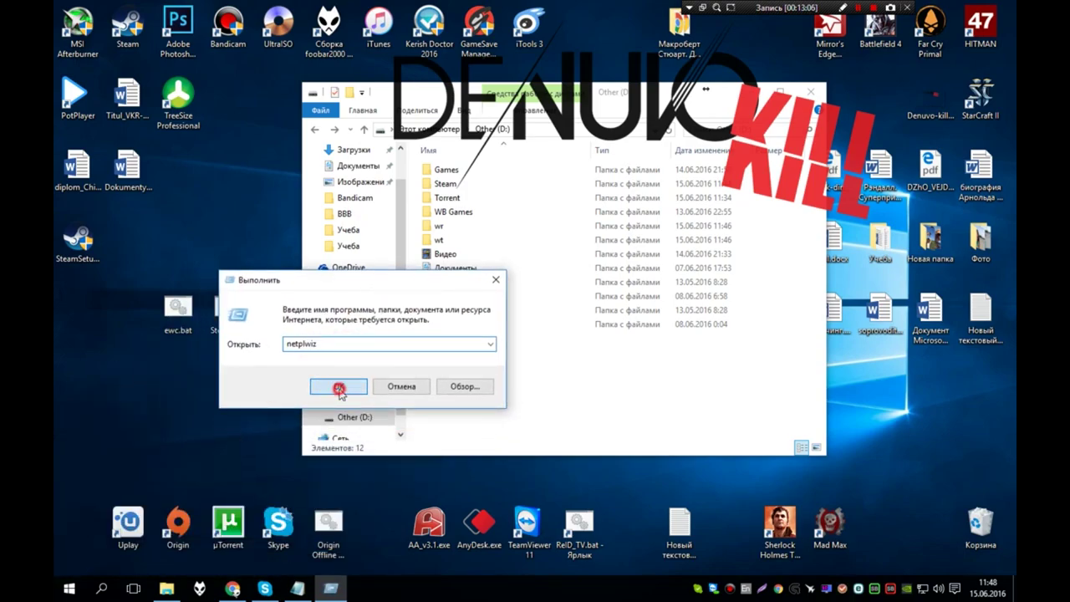
Arrange the User Accounts dialog and the drive D Explorer window side by side
drag(245, 66, 410, 143)
click(318, 259)
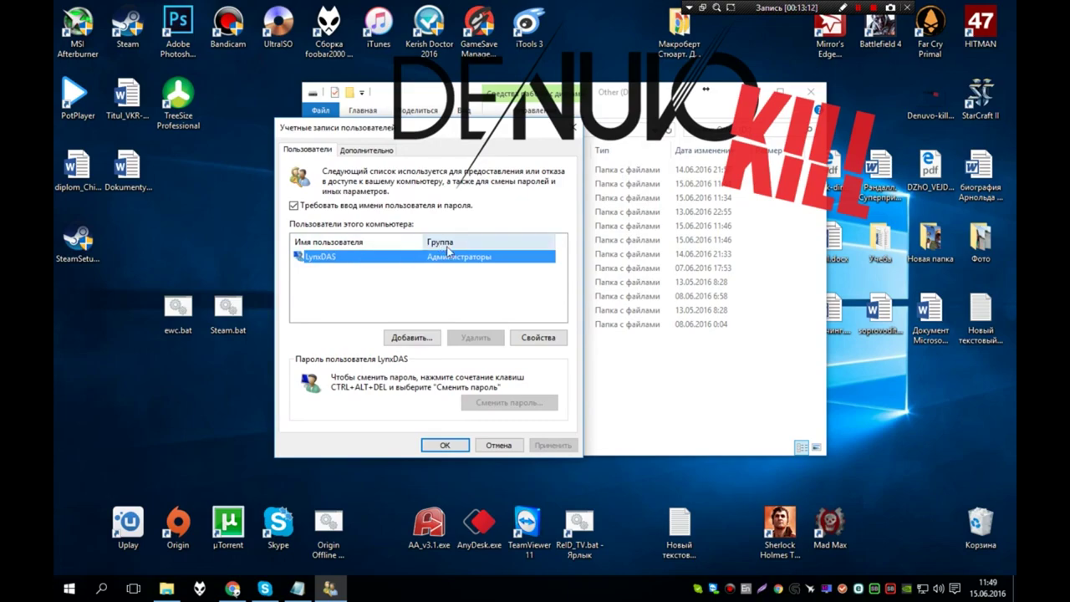
click(359, 285)
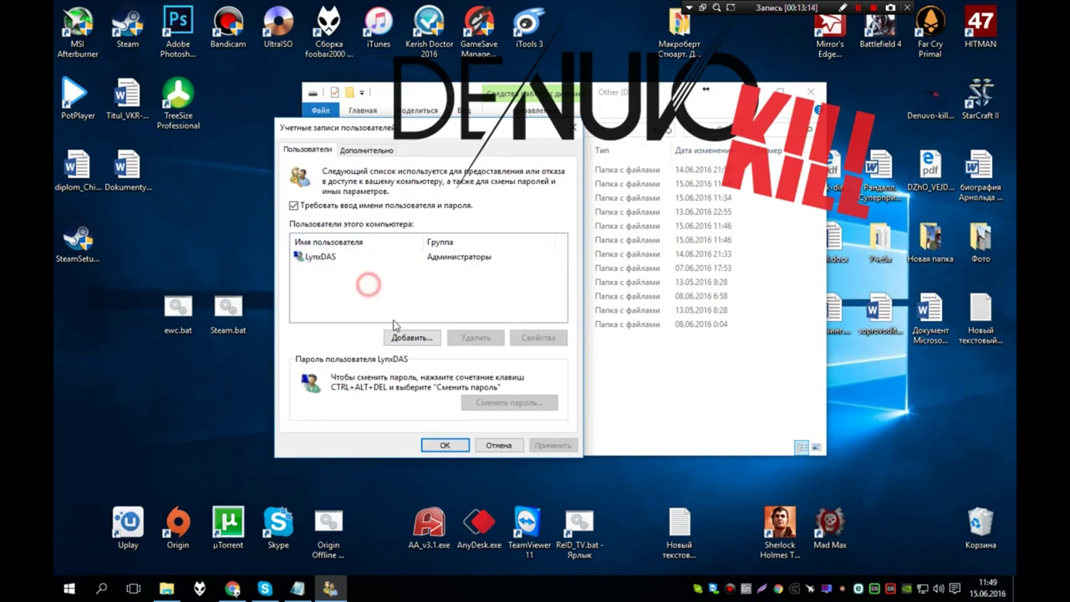
drag(443, 136, 286, 136)
drag(535, 95, 640, 92)
click(377, 128)
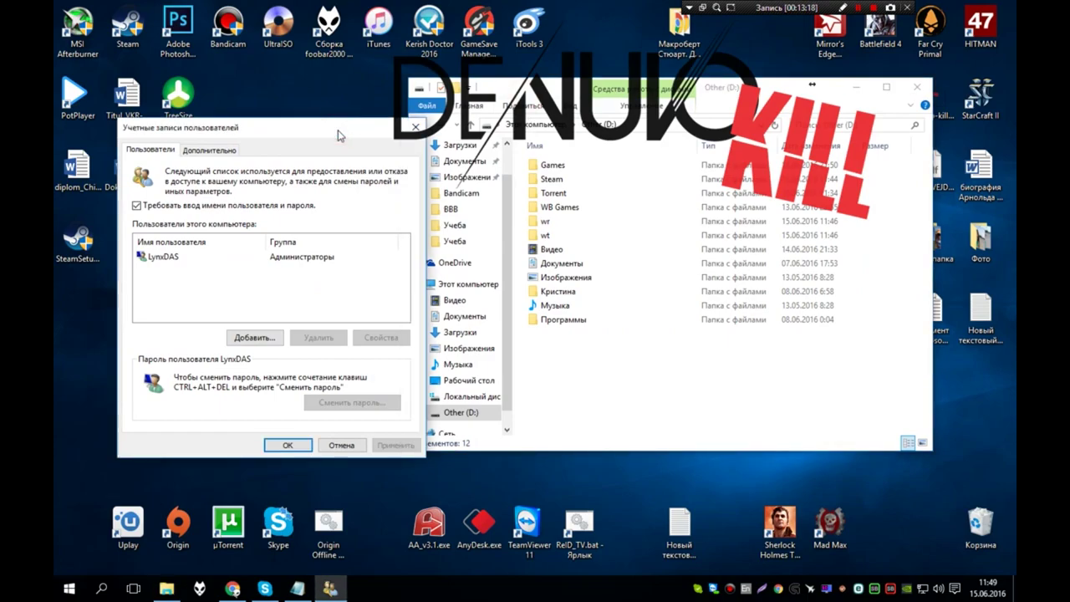
Start adding a new user without a Microsoft account, choosing a local account instead
click(250, 337)
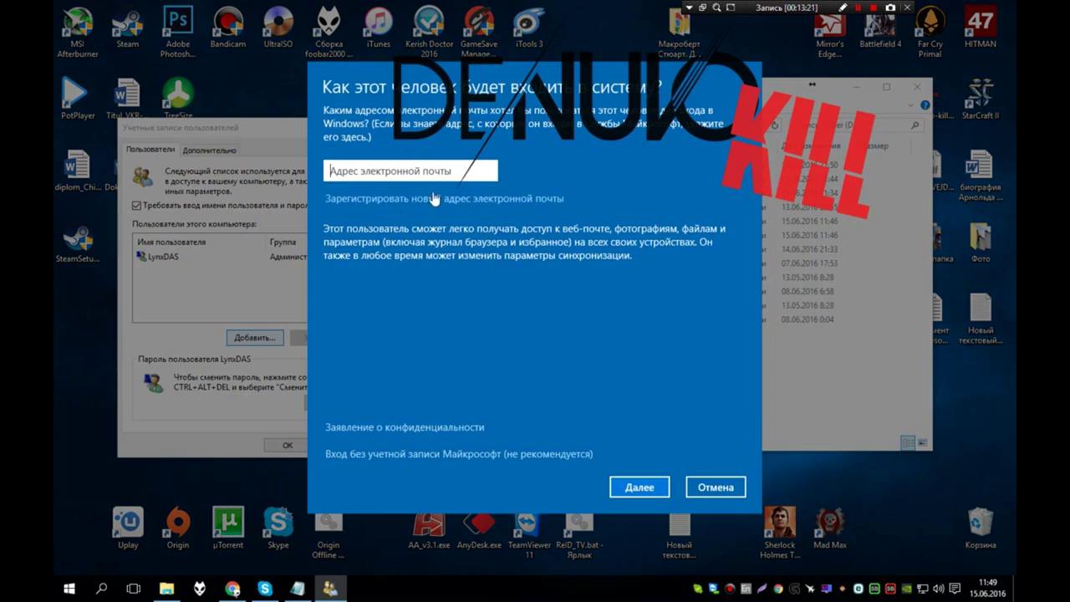
click(443, 456)
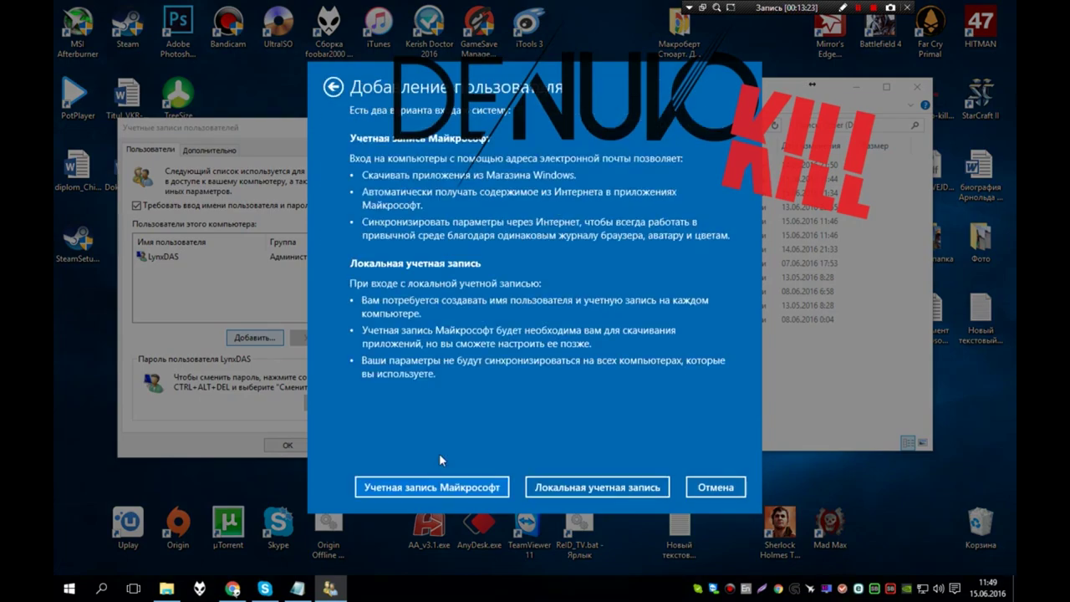
click(598, 488)
click(478, 165)
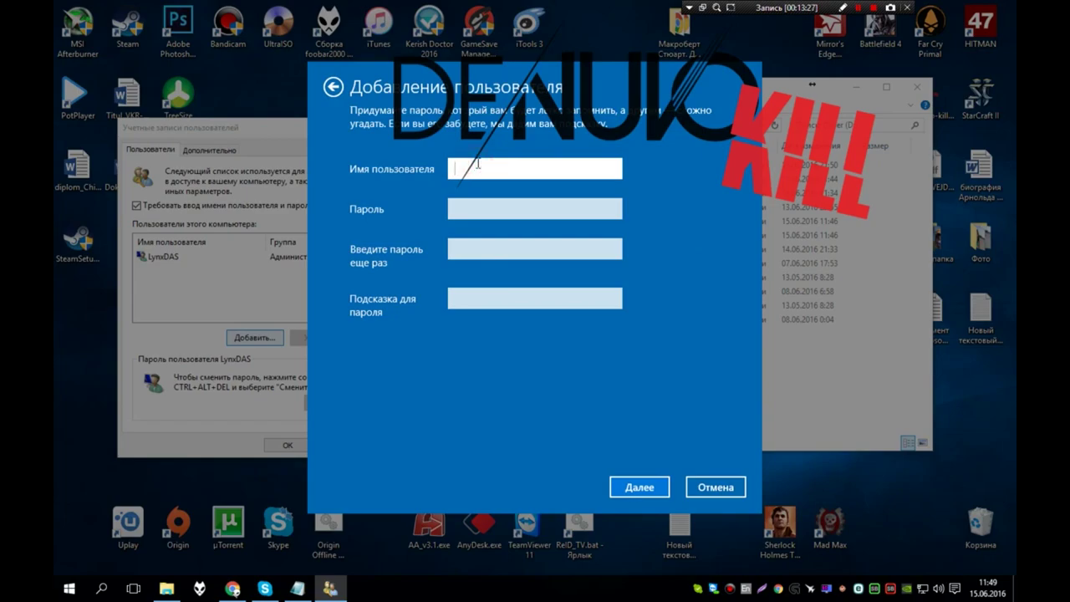
Name the local account 111, enter and confirm its password, set the password hint to eqweqwfc, and finish adding it
text(111)
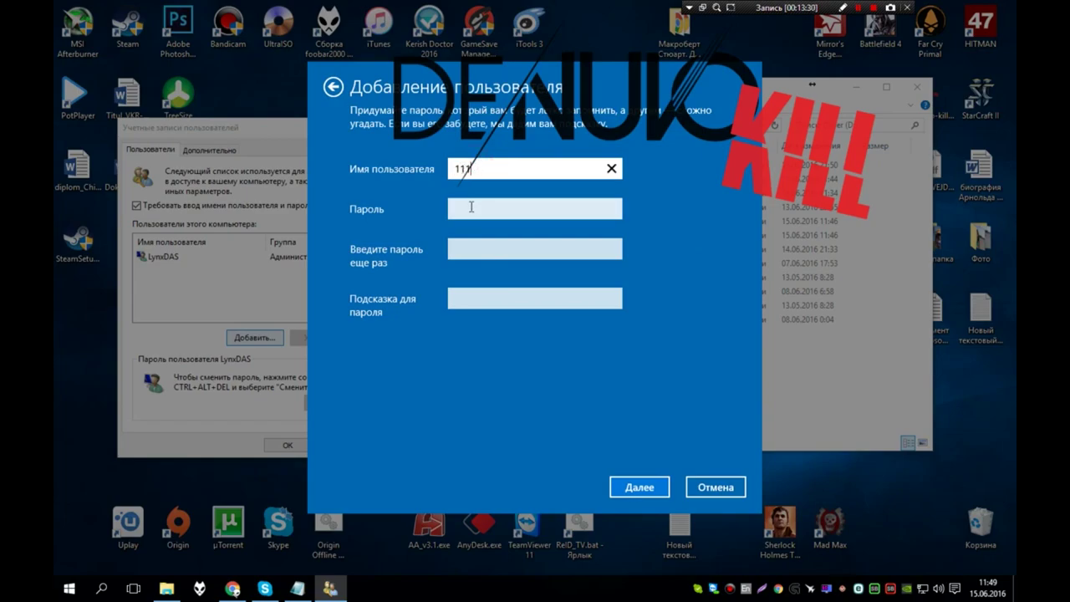
click(472, 207)
text(111)
click(475, 248)
text(1)
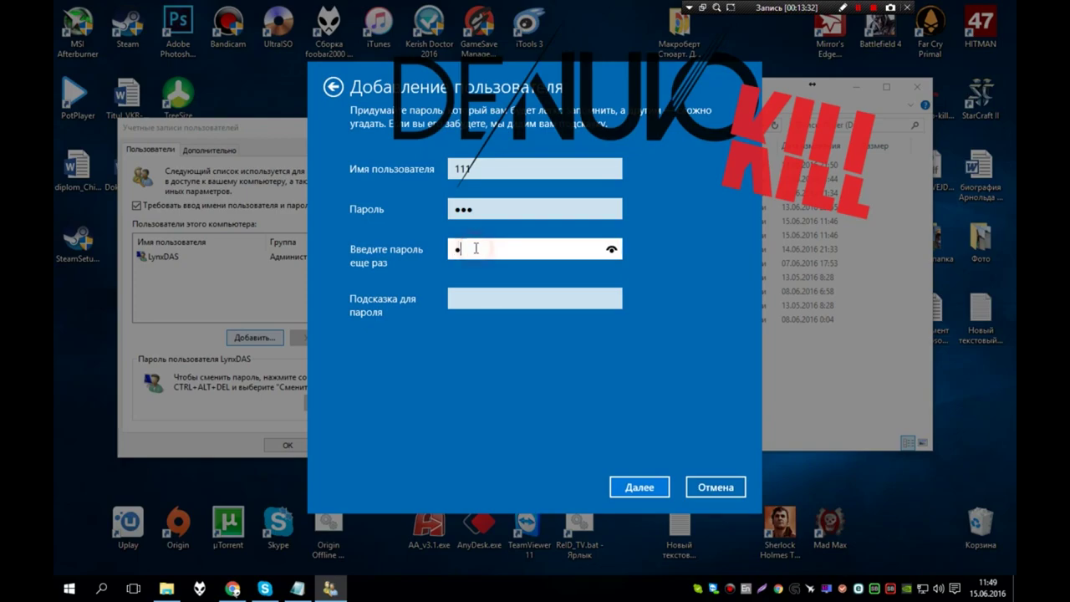
text(11)
click(473, 299)
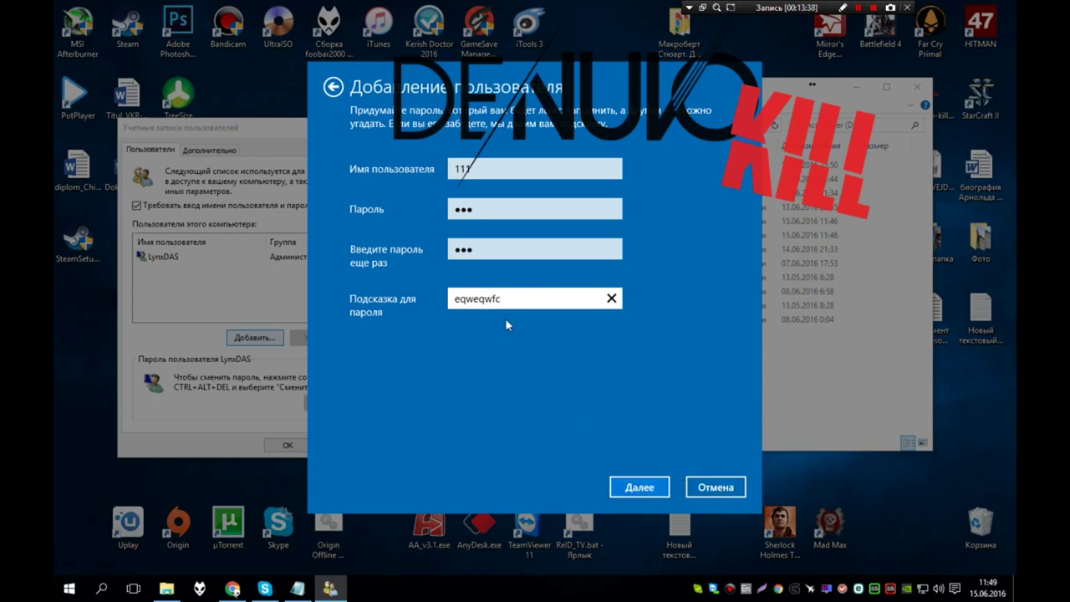
click(639, 487)
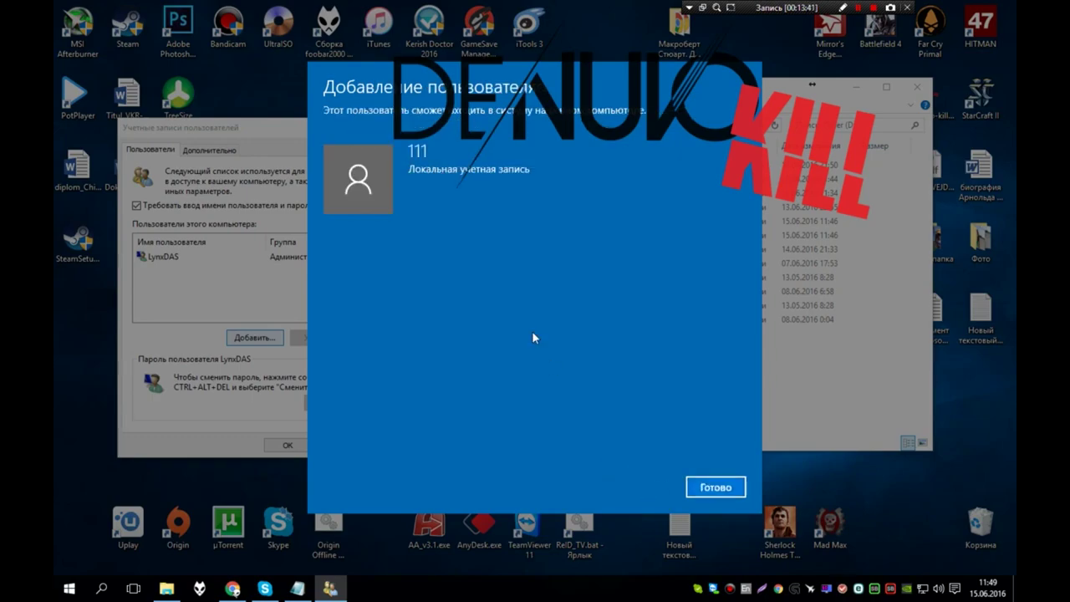
click(712, 489)
Try to start adding another user and close the User Accounts dialog
click(195, 271)
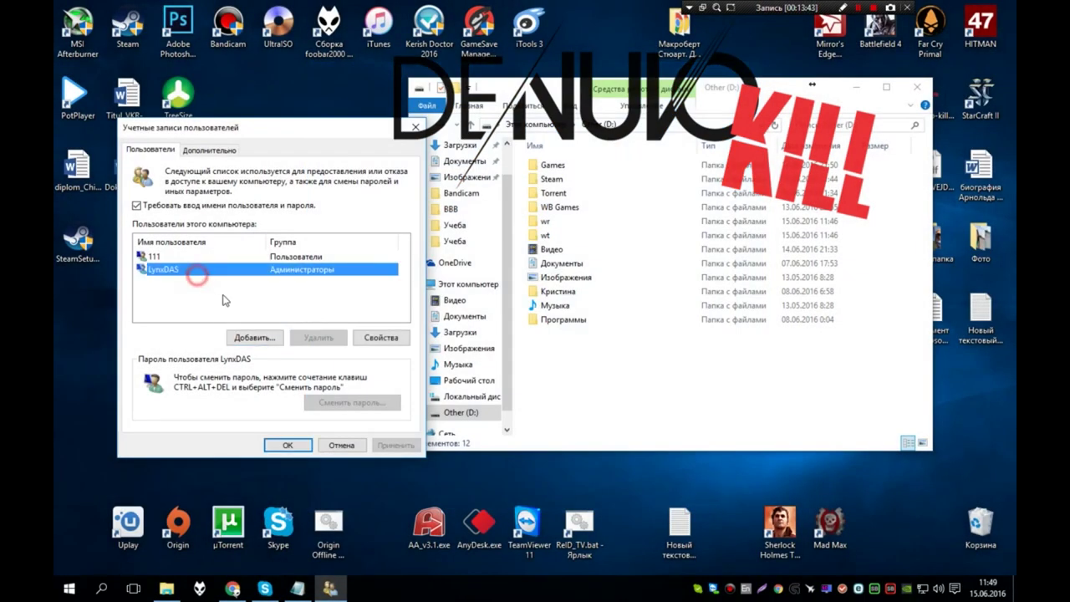
click(253, 337)
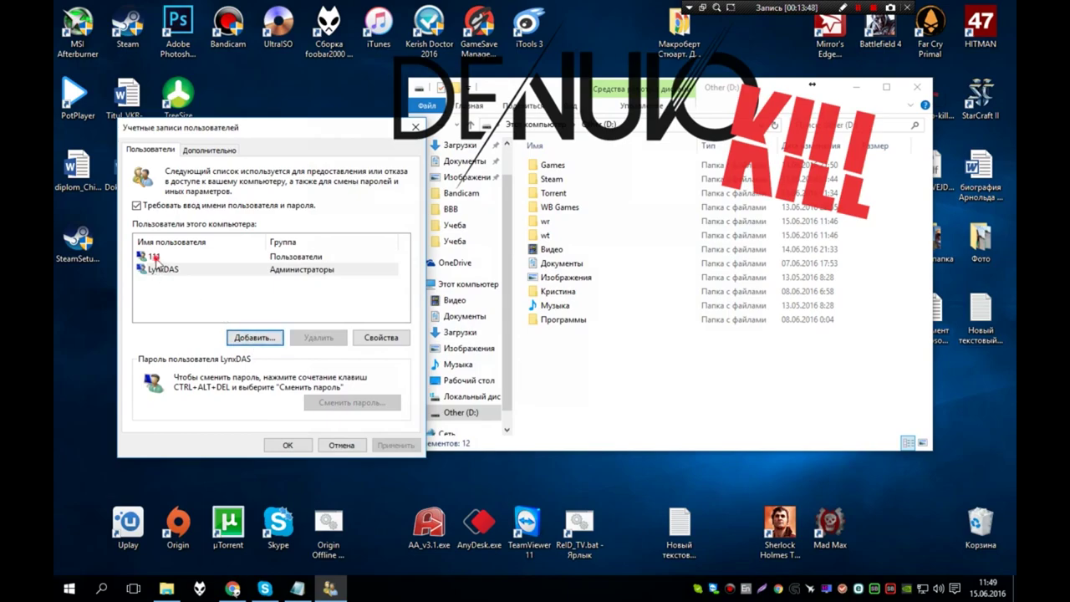
click(162, 270)
click(252, 339)
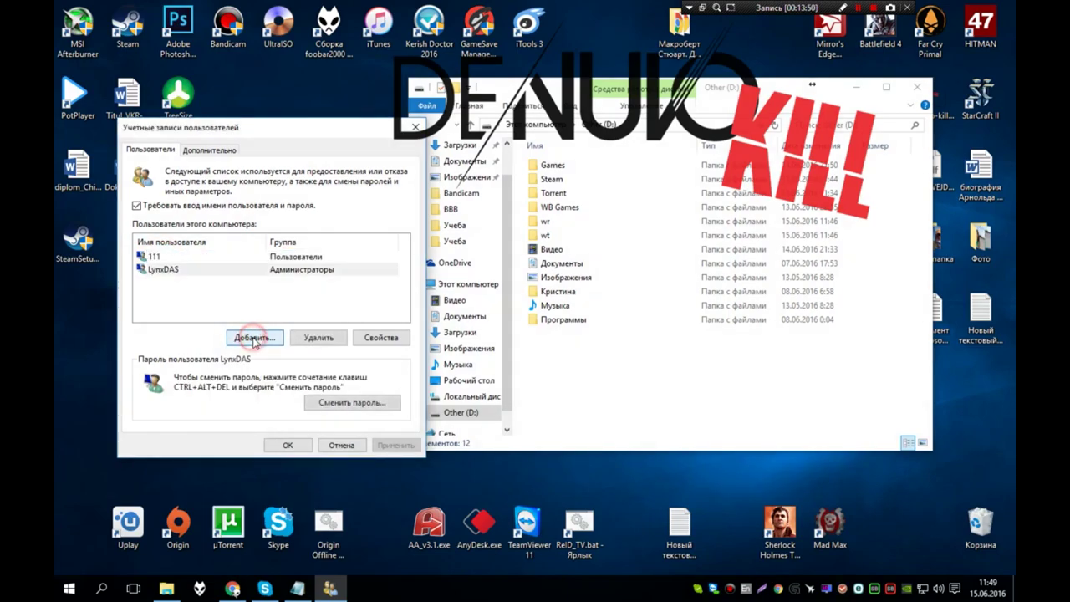
click(287, 445)
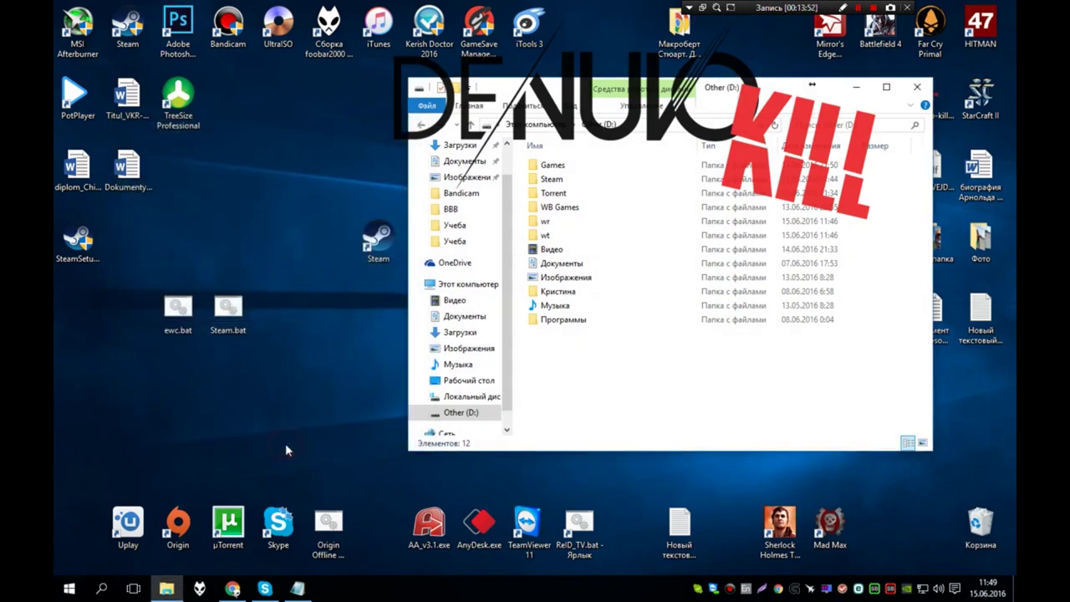
Run netplwiz from the Run dialog to reopen the computer's user accounts
right_click(70, 589)
click(97, 532)
click(192, 543)
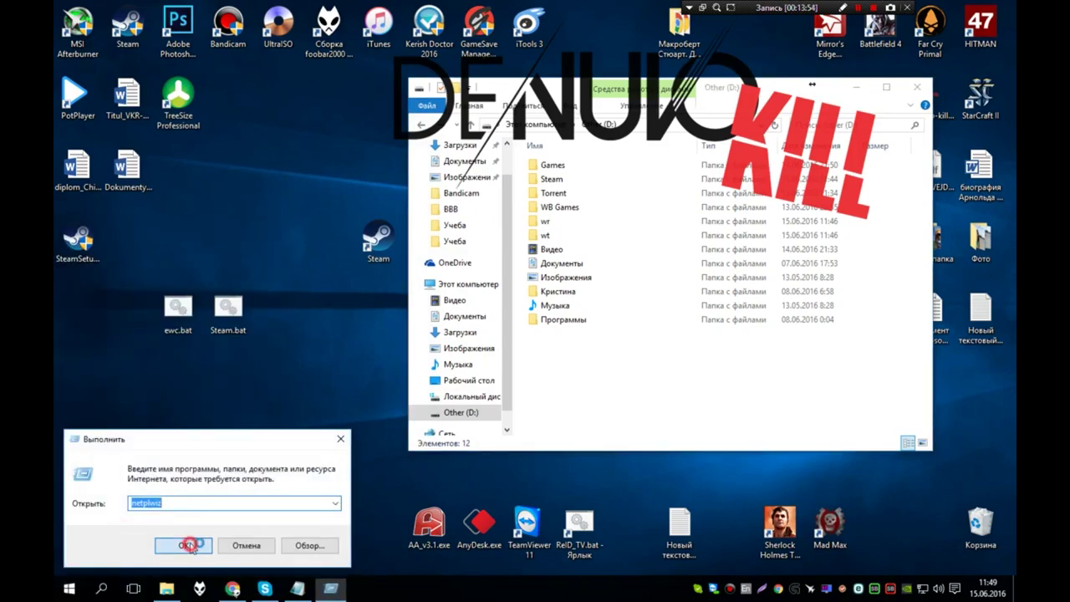
Start adding a second user as a local account without Microsoft sign-in
click(352, 360)
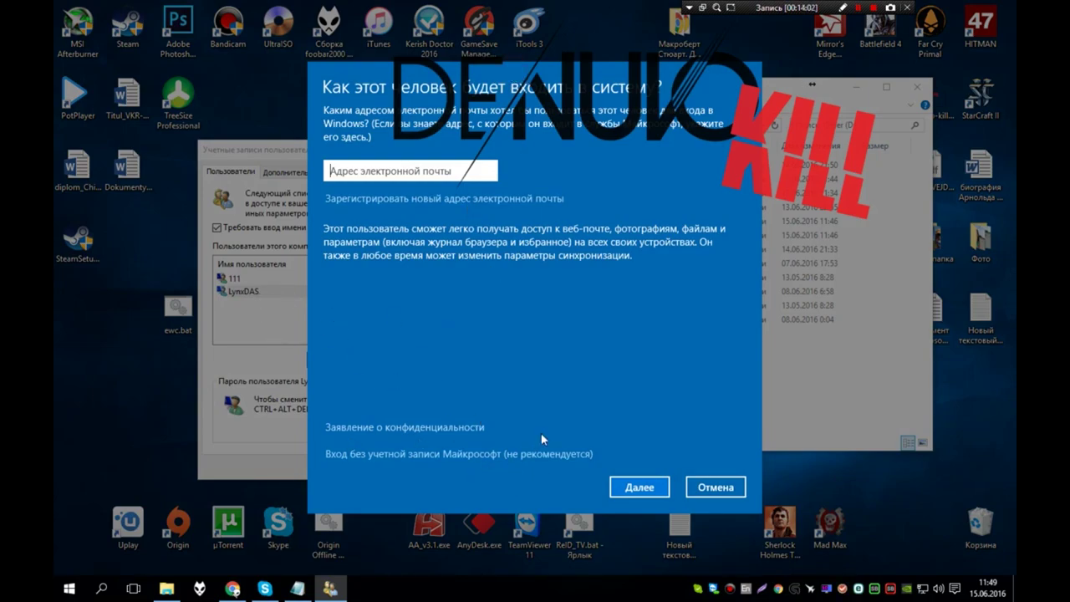
click(434, 458)
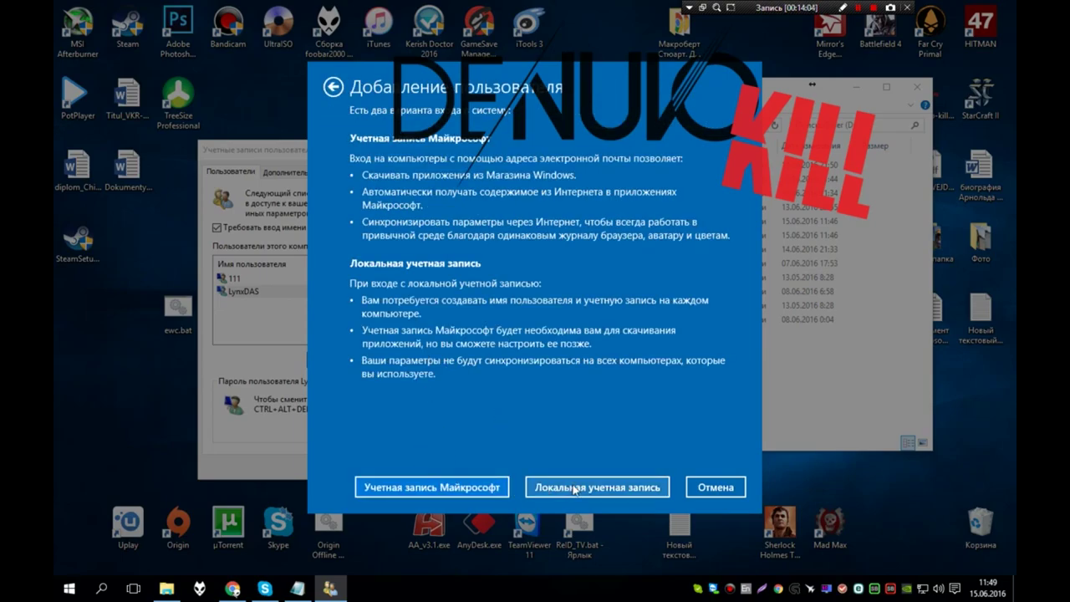
click(573, 487)
text(222)
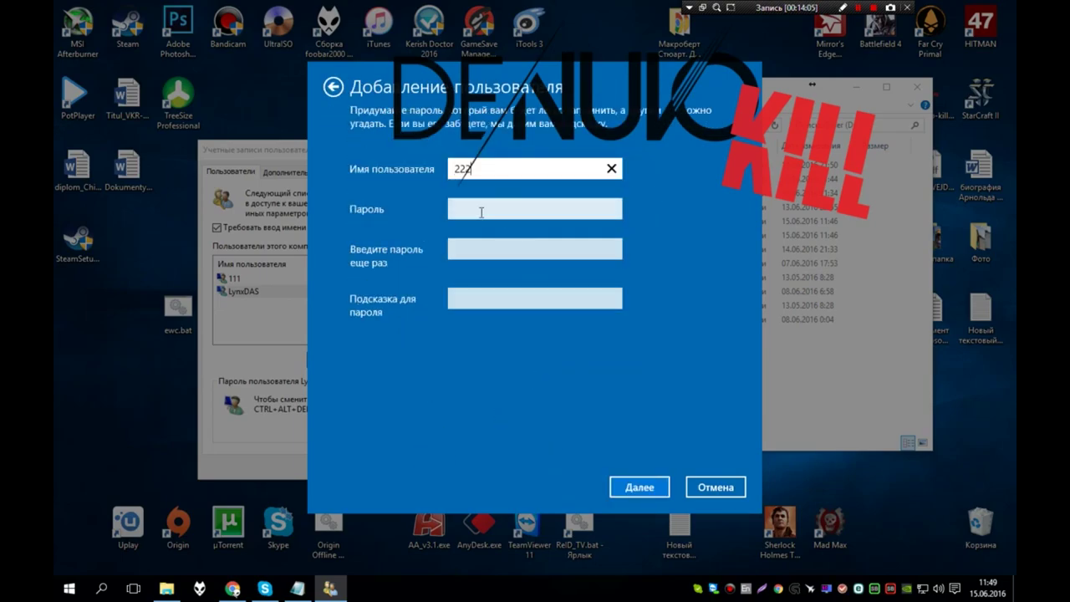
click(482, 211)
text(222)
click(470, 244)
text(22)
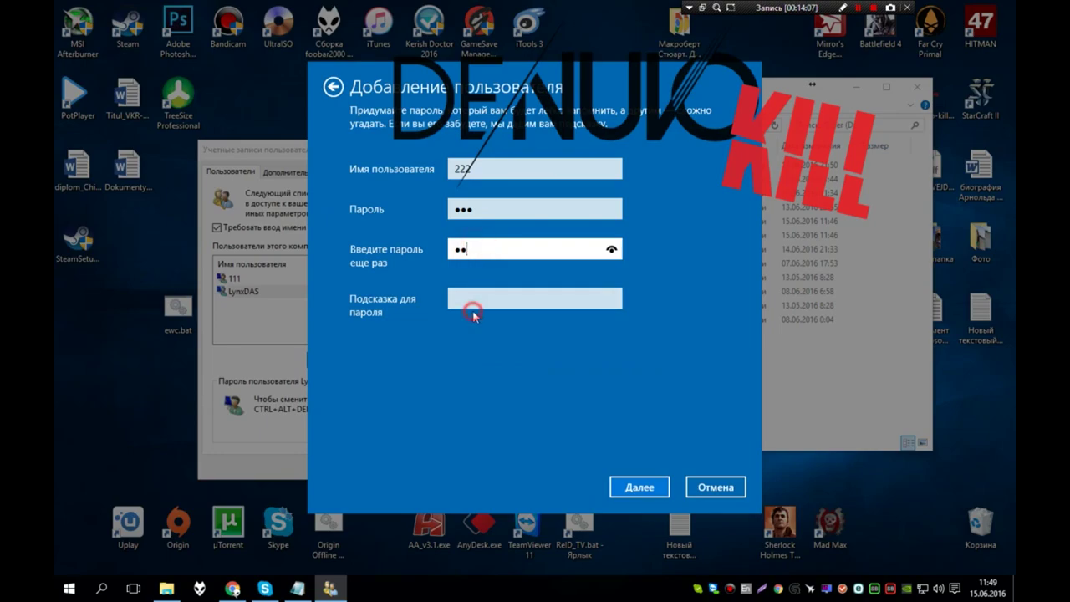
text(2)
click(480, 303)
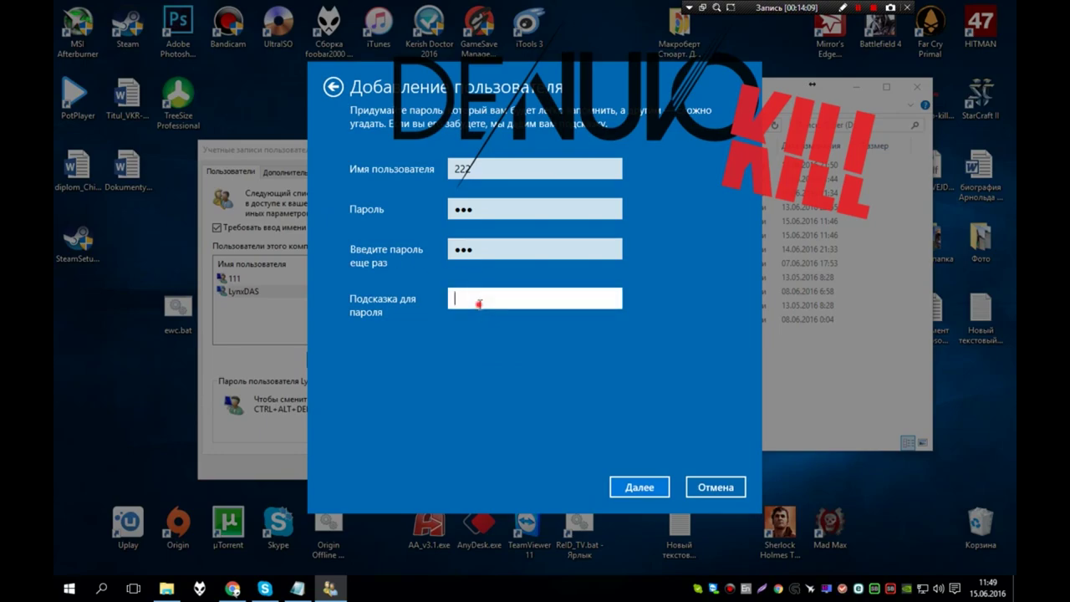
text(fcvsedfvawes)
click(639, 487)
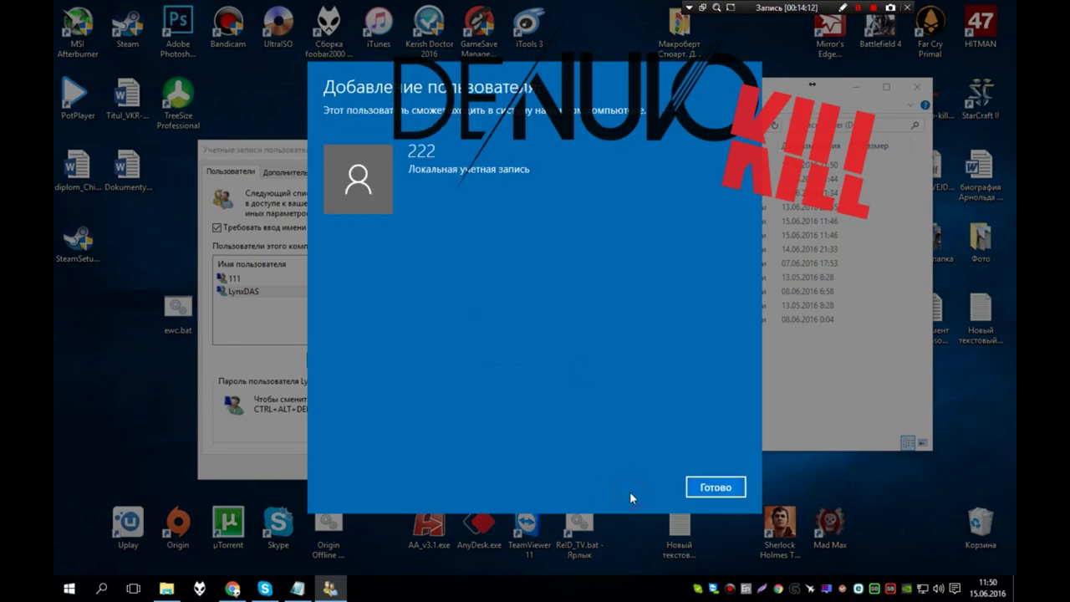
click(709, 494)
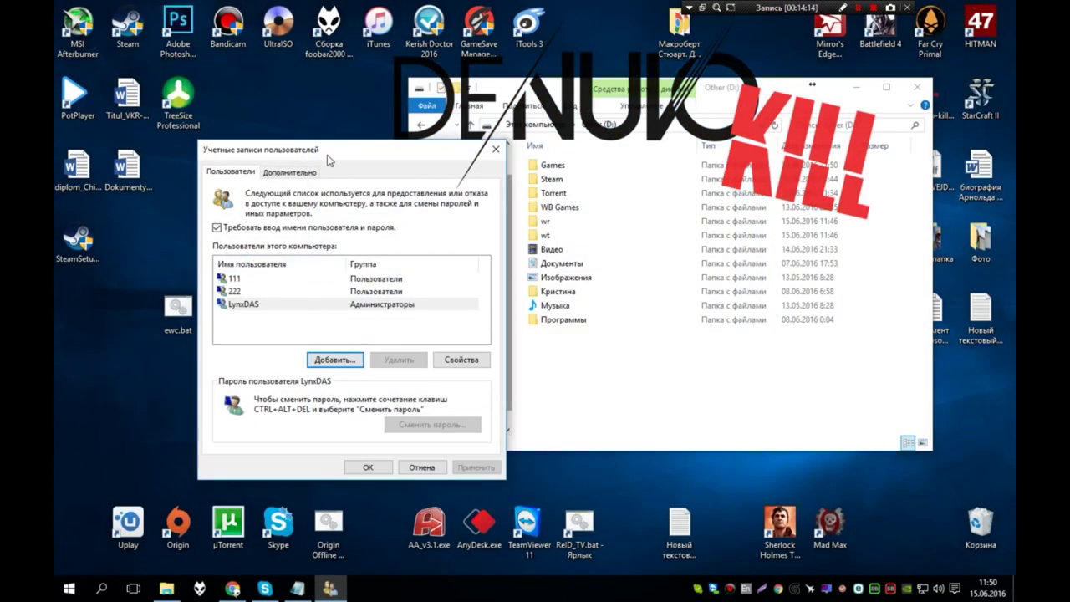
Look through the accounts in the computer's user list and close the User Accounts dialog
drag(327, 155, 284, 118)
click(221, 270)
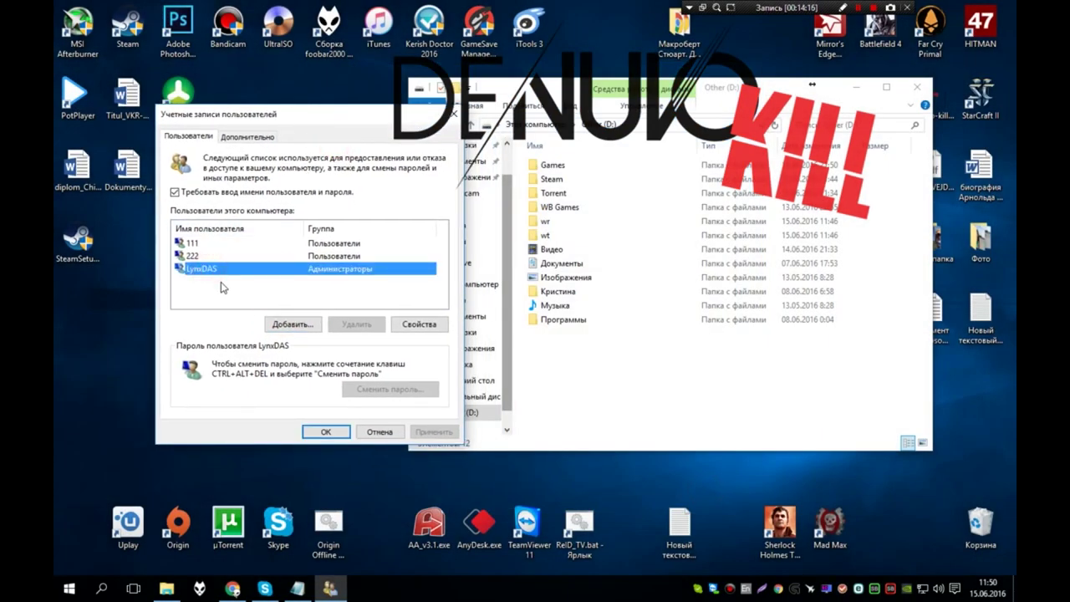
key(Up)
key(Up)
key(Down)
key(Up)
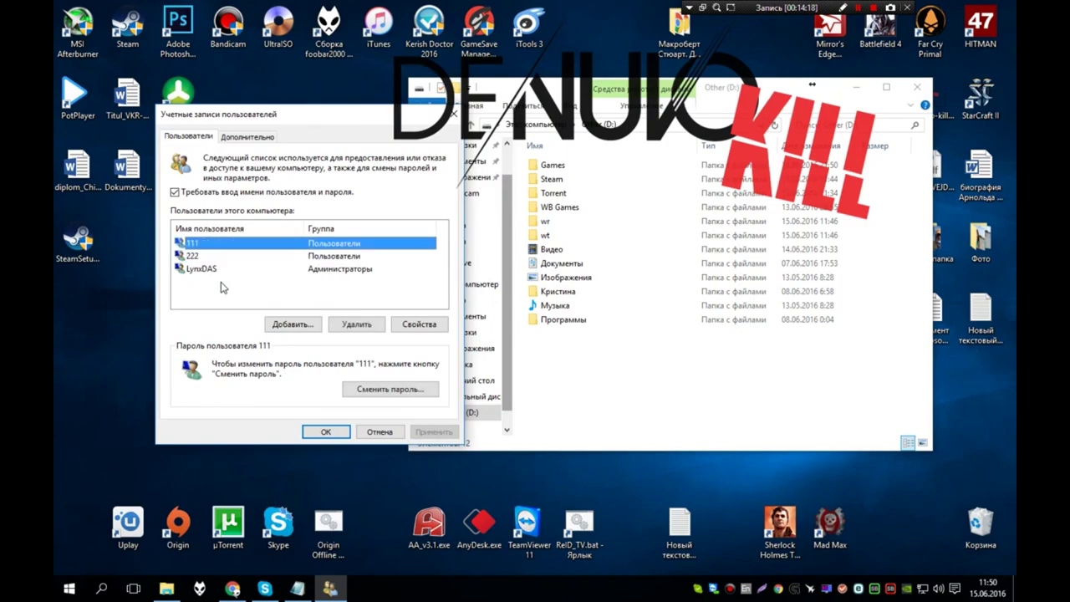
key(Down)
click(331, 431)
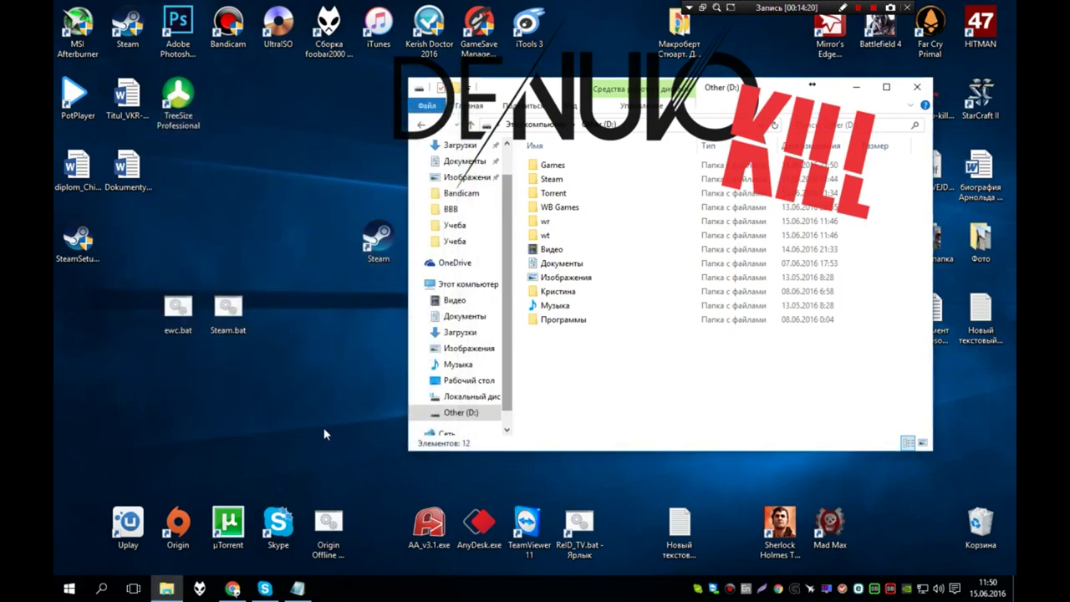
Move the loose Steam shortcut up beside the other desktop icons and reposition the drive D Explorer window
drag(584, 96, 530, 98)
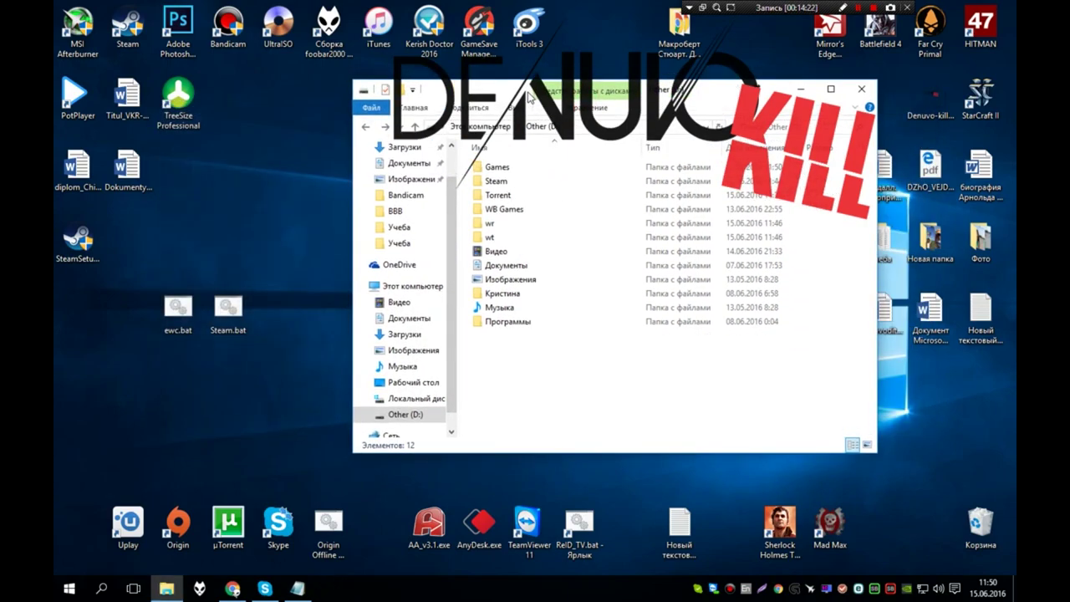
drag(529, 98, 569, 110)
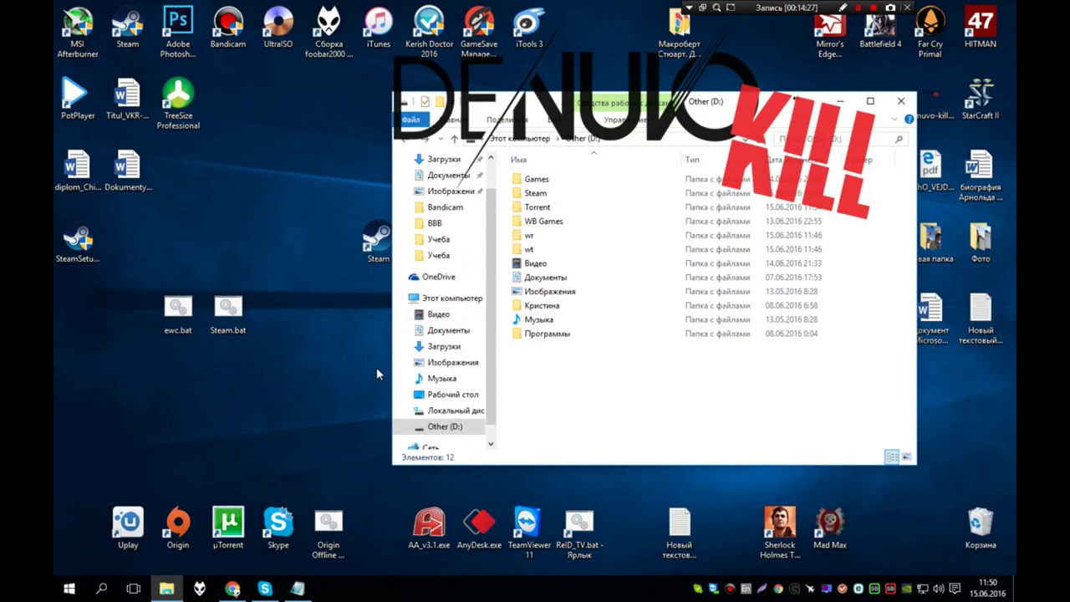
mouse_move(598, 100)
mouse_down()
mouse_move(565, 88)
mouse_move(604, 95)
mouse_up()
drag(378, 247, 278, 98)
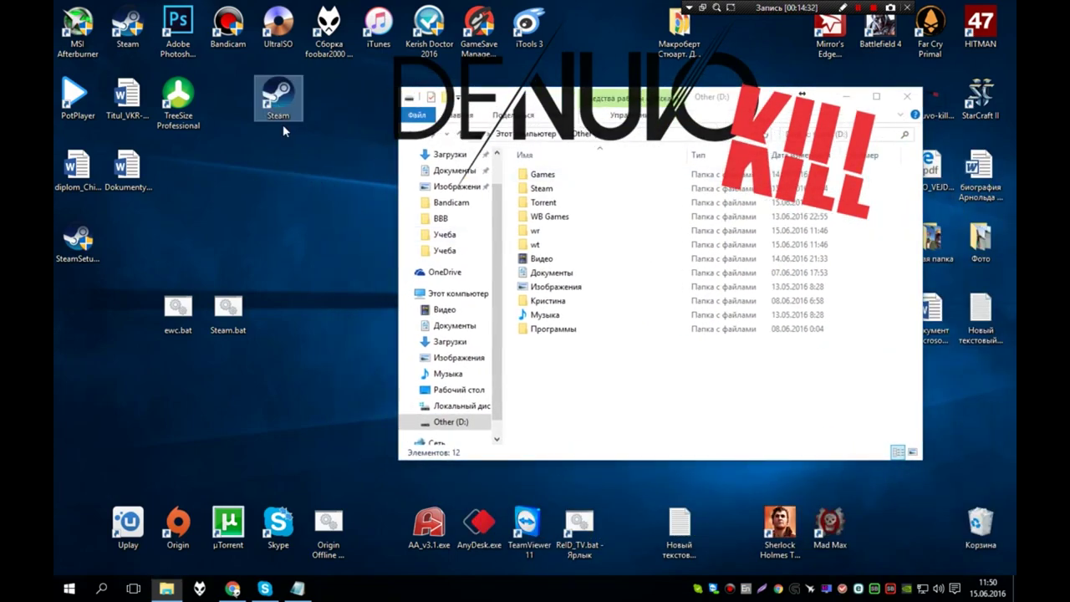
drag(801, 93, 785, 73)
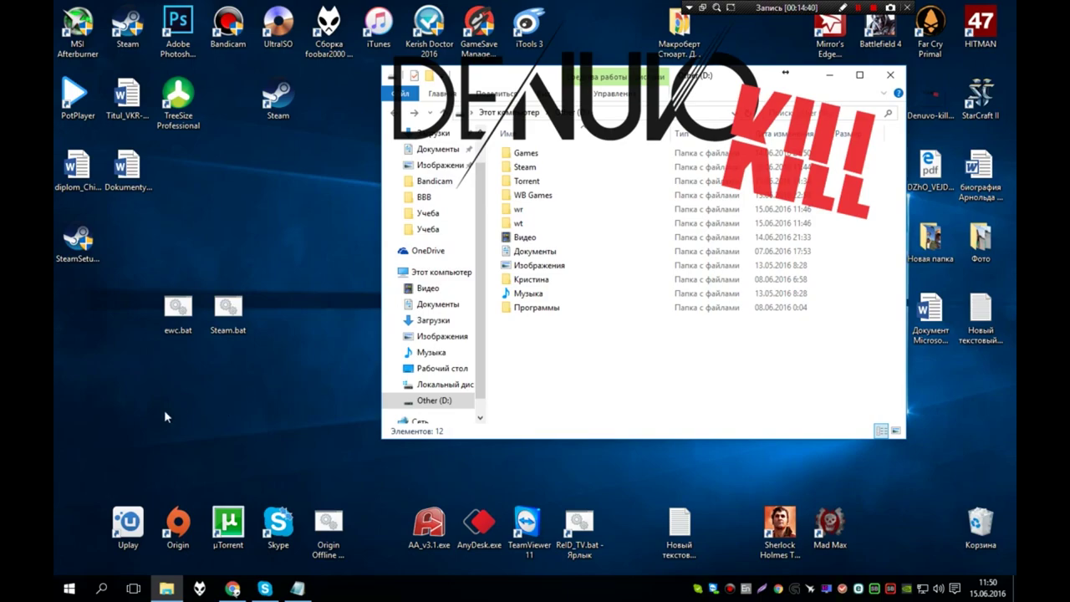
Create two new text documents on the desktop, keeping their default names
right_click(138, 413)
mouse_move(208, 365)
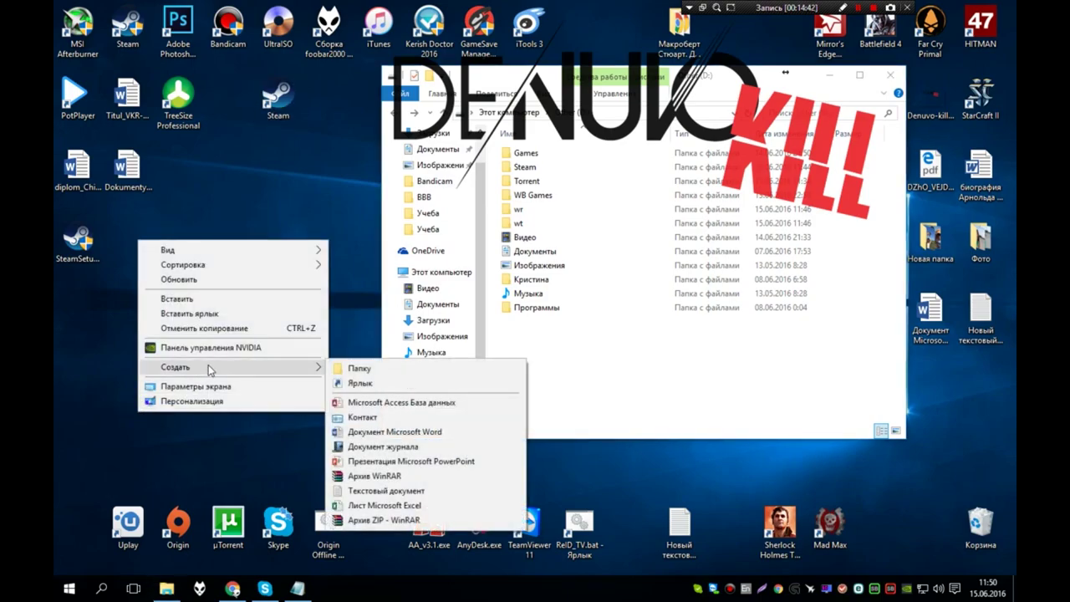
click(374, 496)
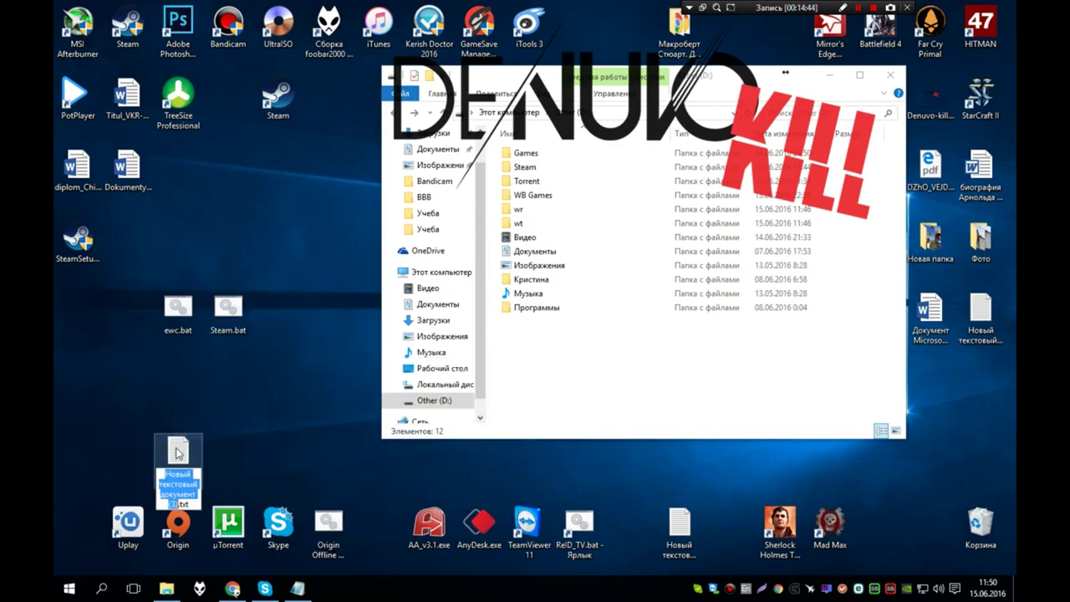
right_click(214, 402)
click(287, 522)
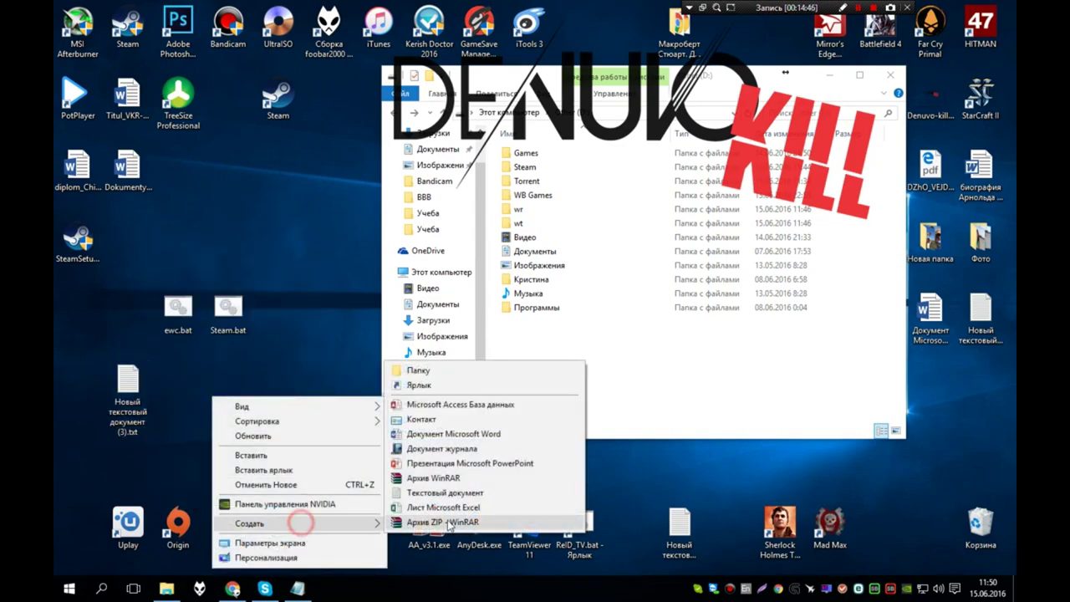
click(451, 489)
key(Return)
click(281, 390)
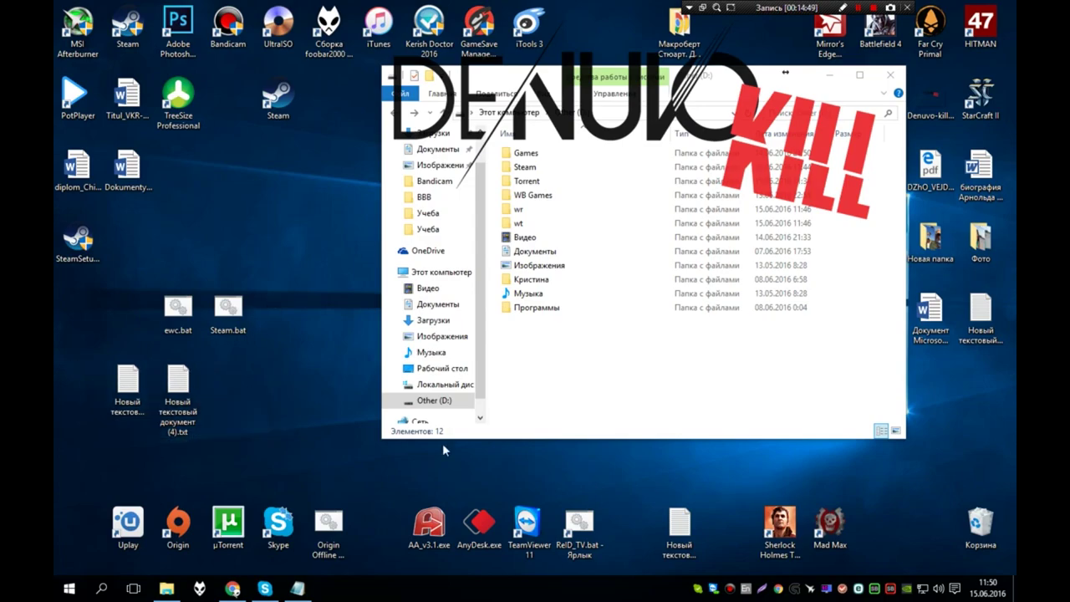
Open Steam.bat for editing, copy its whole runas command line, and close the file
right_click(226, 318)
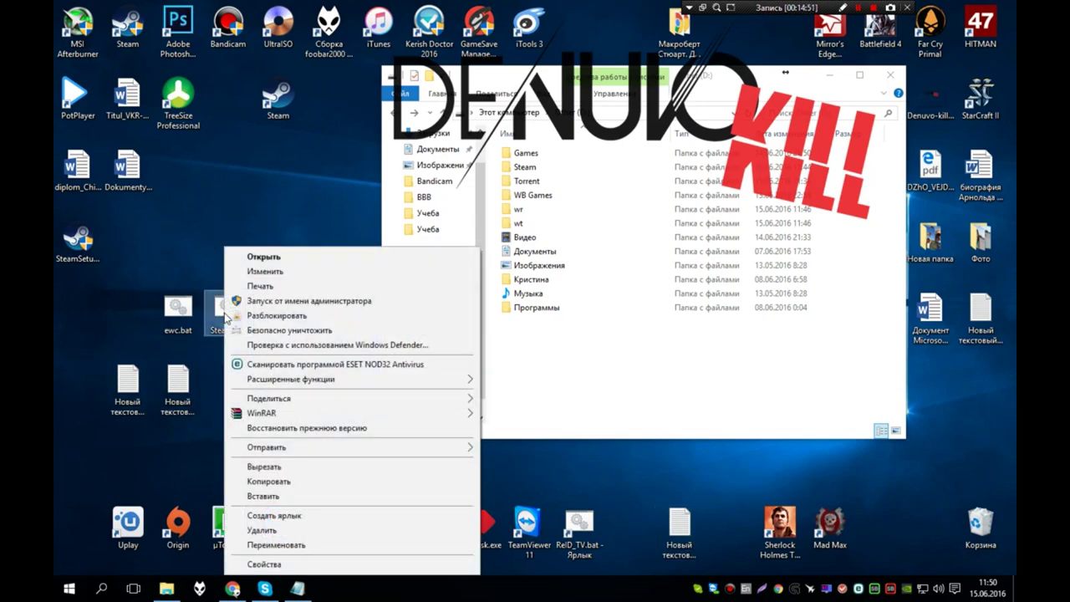
click(259, 272)
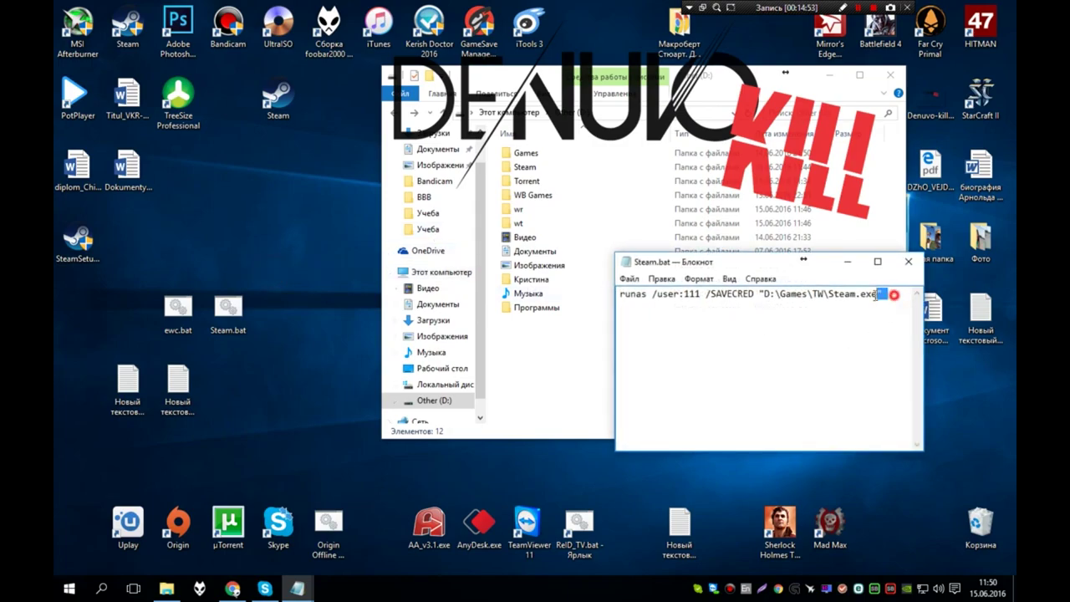
drag(885, 294, 562, 293)
key(ctrl+c)
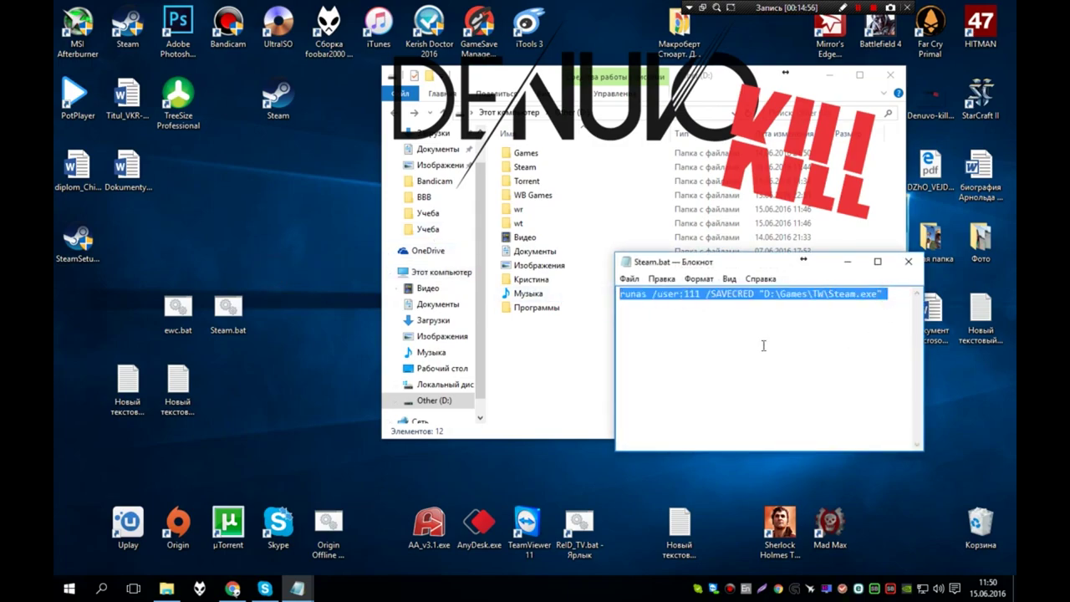
drag(747, 266, 542, 262)
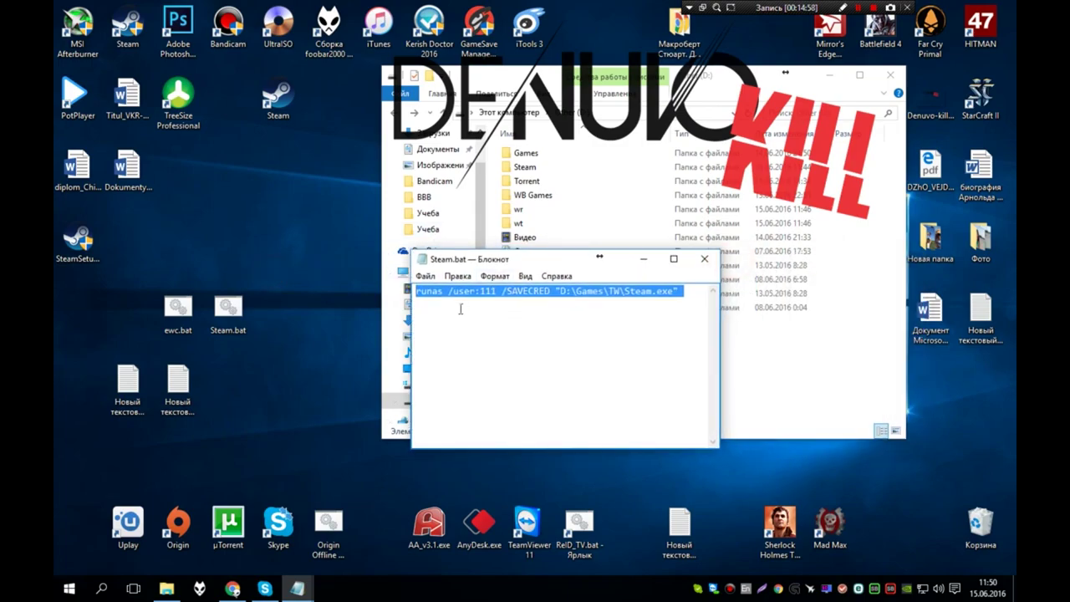
click(704, 259)
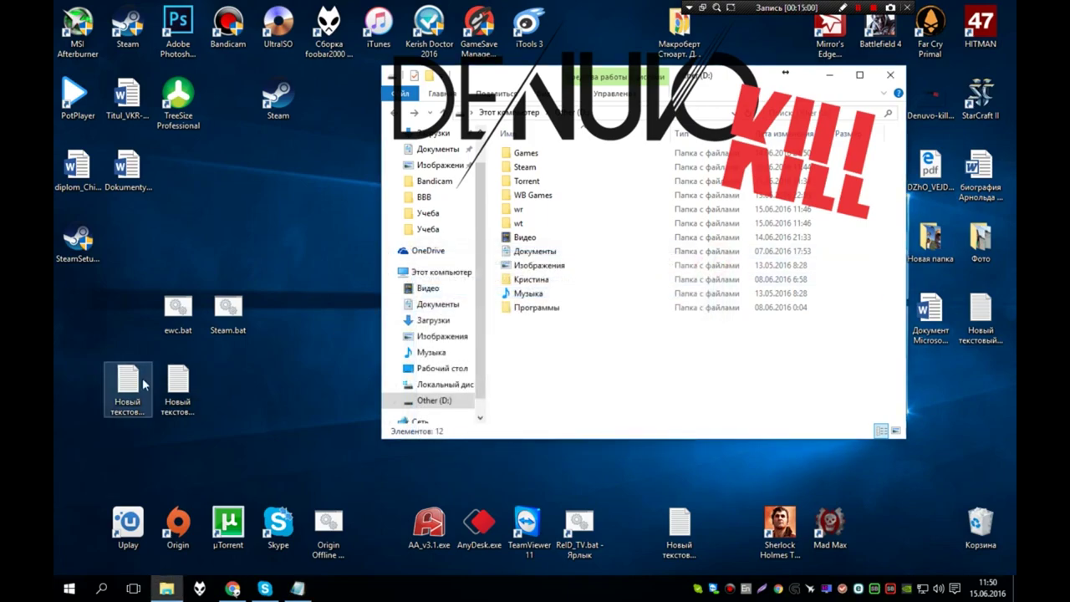
right_click(132, 382)
click(199, 100)
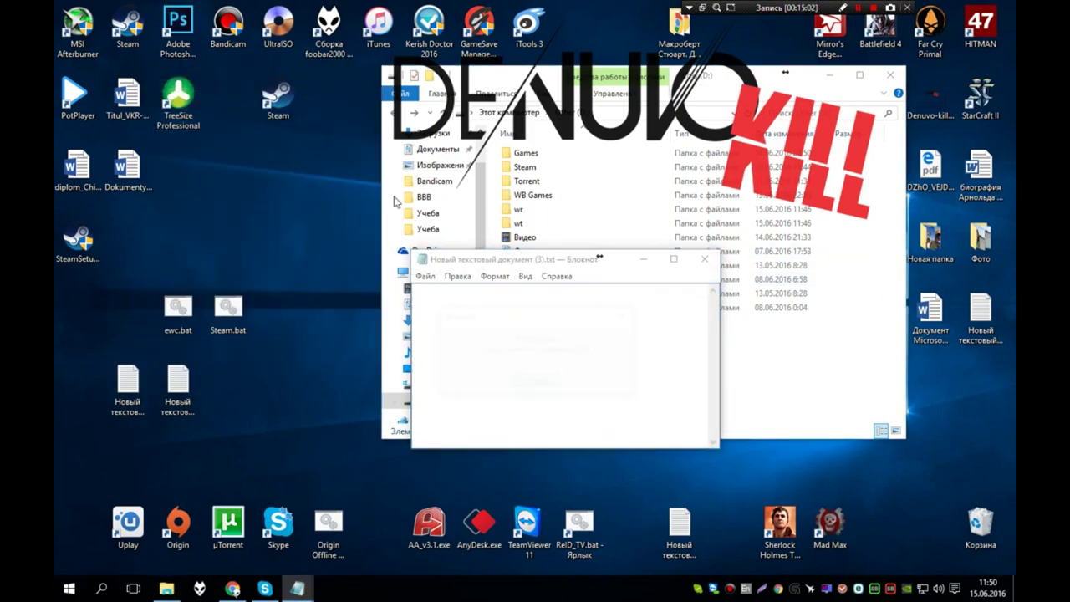
key(alt+F4)
Paste the copied runas command for user 111 into text document (3) on the desktop, save it, and close it
right_click(149, 390)
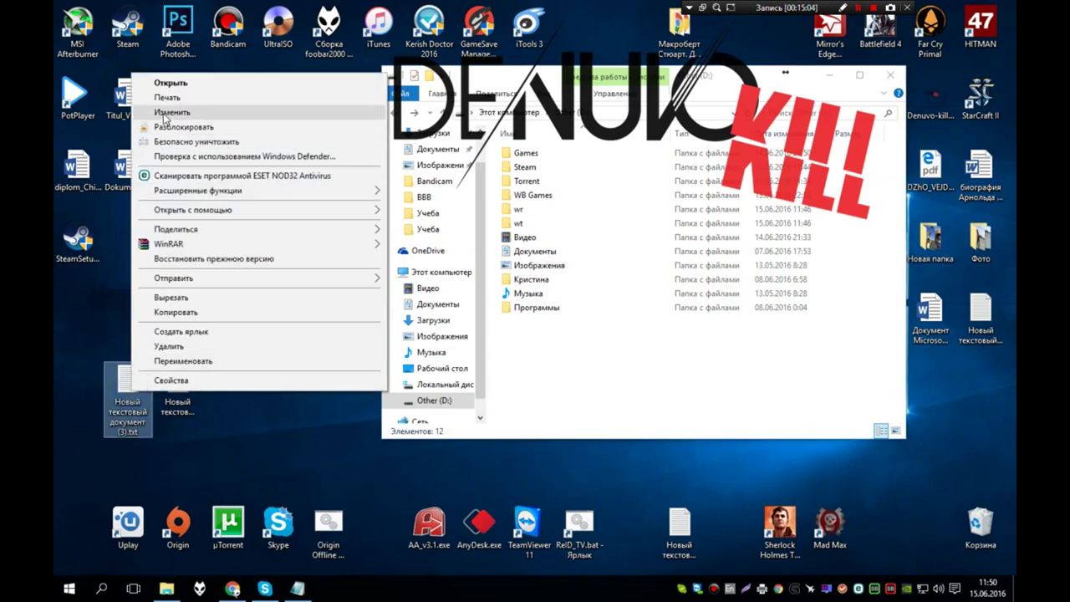
click(194, 104)
key(ctrl+v)
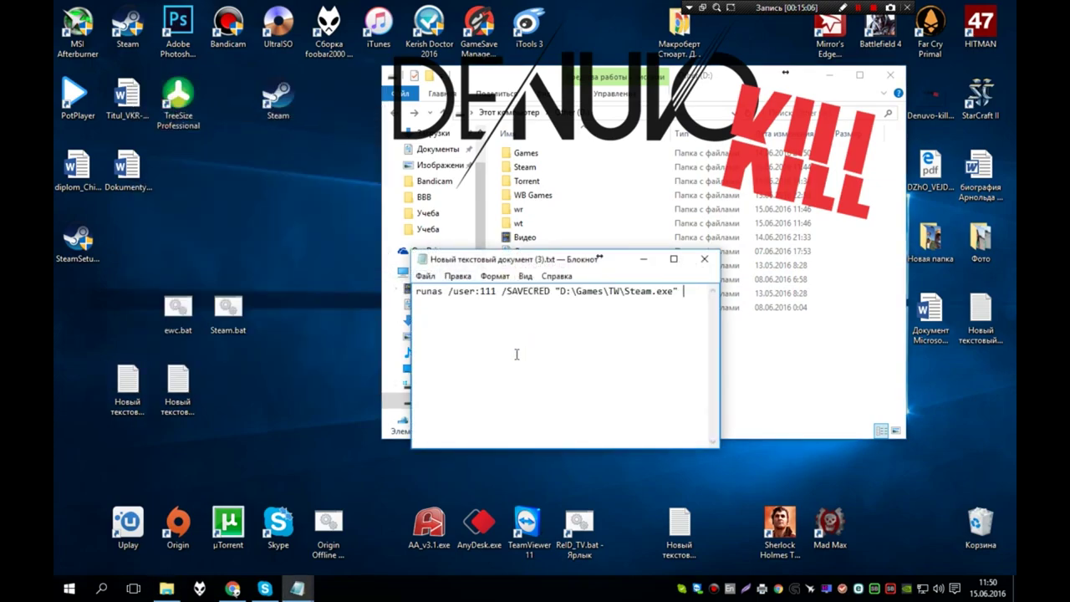
click(424, 276)
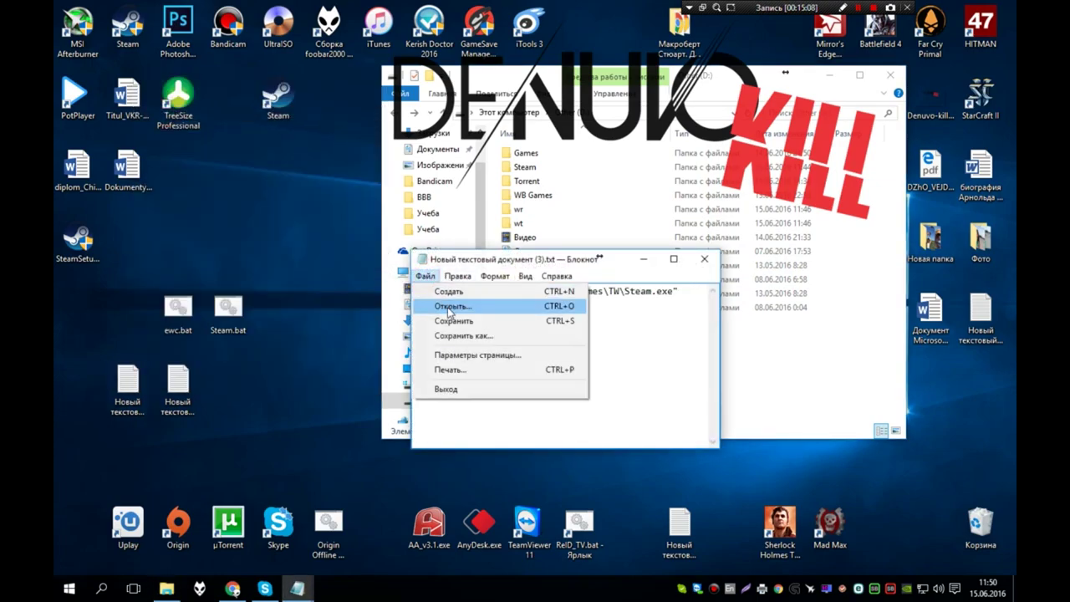
click(456, 321)
key(alt+F4)
Paste the same runas command into text document (4) on the desktop and close it, saving the changes
right_click(156, 422)
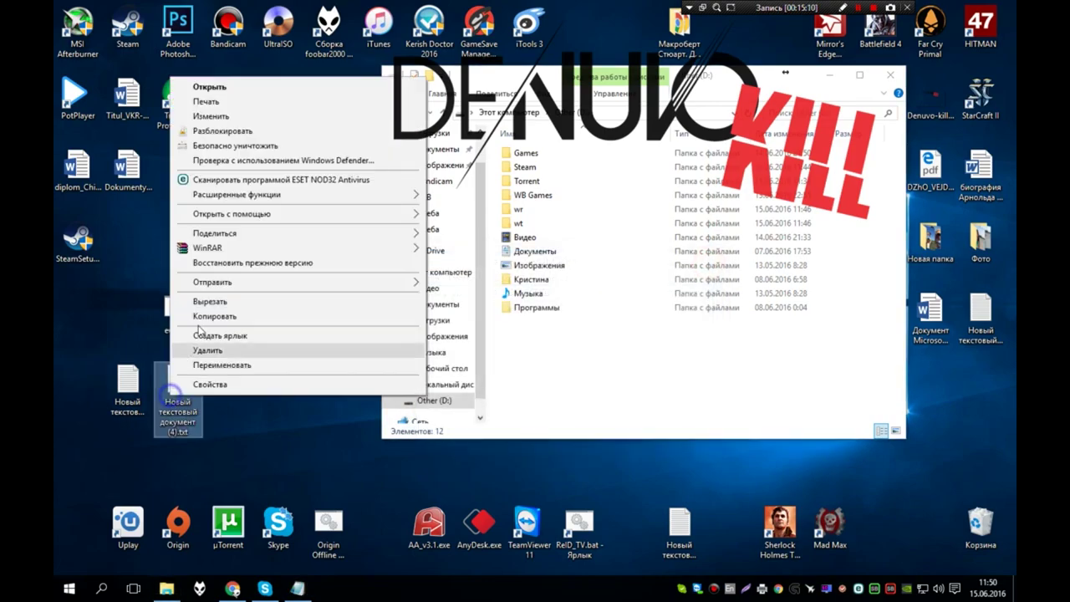
click(172, 112)
key(ctrl+v)
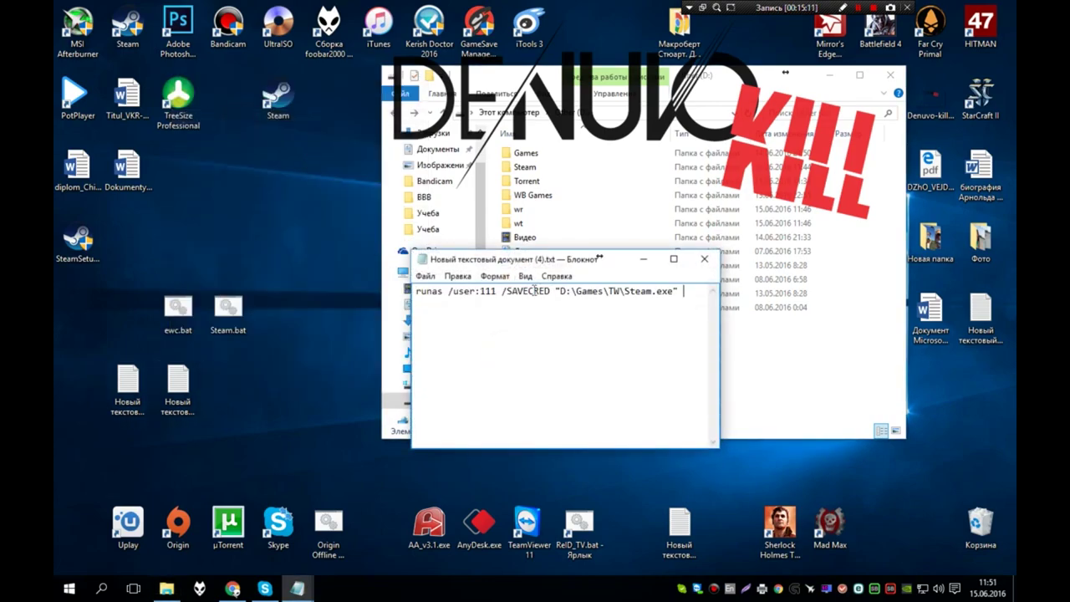
click(704, 259)
click(469, 308)
Examine the file extensions of the two new text documents and Steam.bat, leaving their names as they are
click(283, 407)
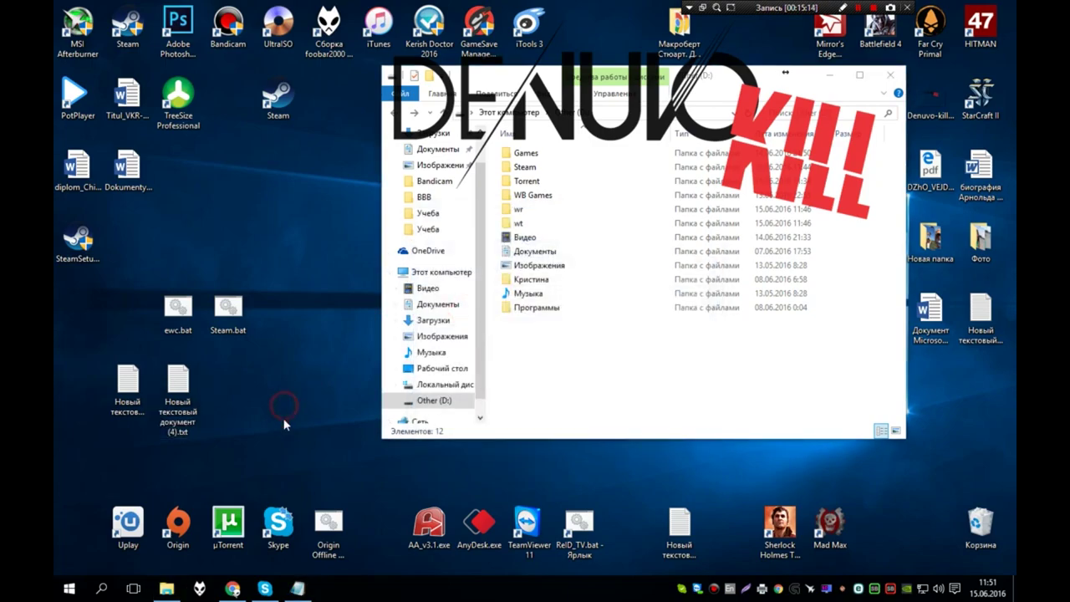
click(128, 409)
click(179, 409)
click(124, 408)
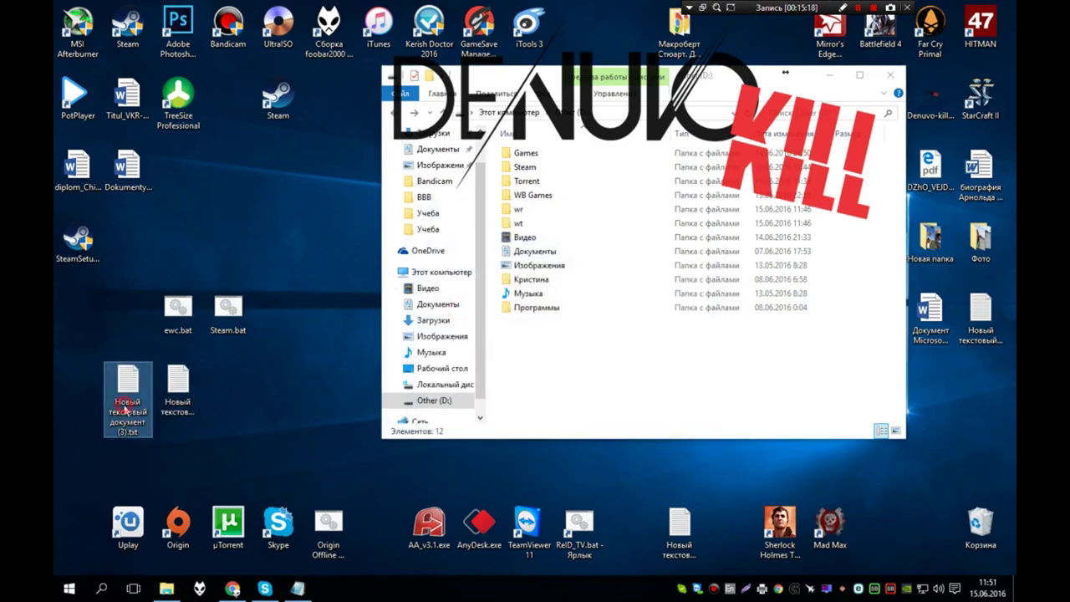
click(234, 328)
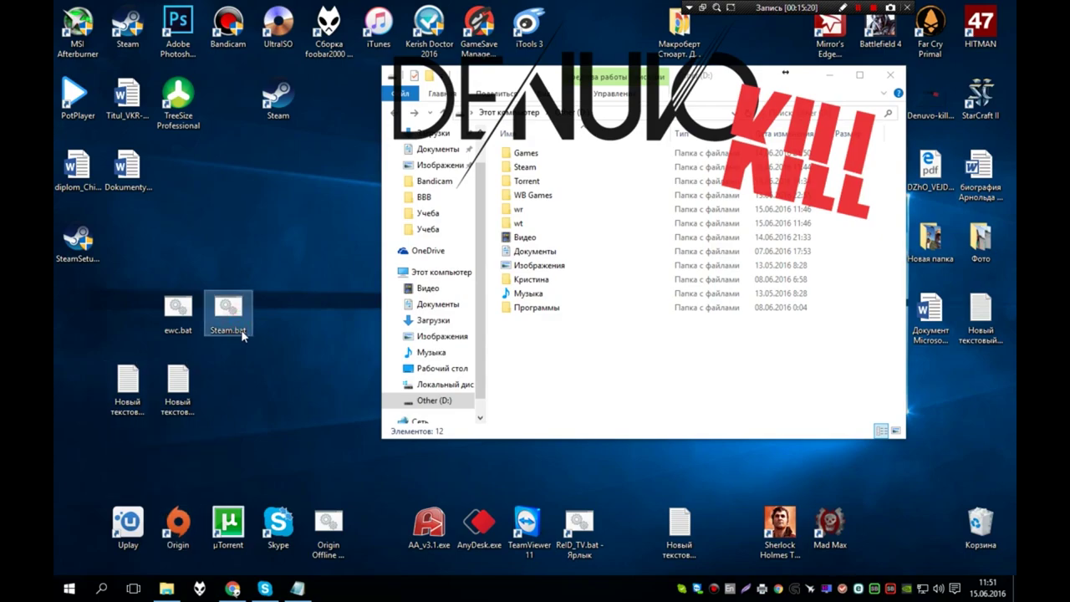
click(127, 386)
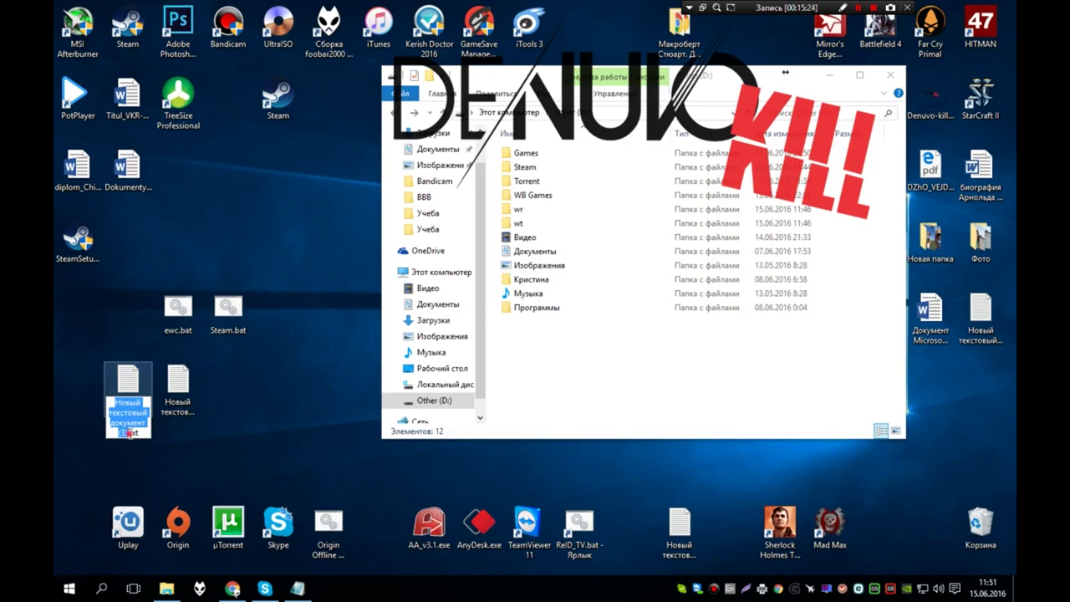
key(Return)
Close the drive D Explorer window and open a new, non-maximized Explorer window showing This PC
click(662, 366)
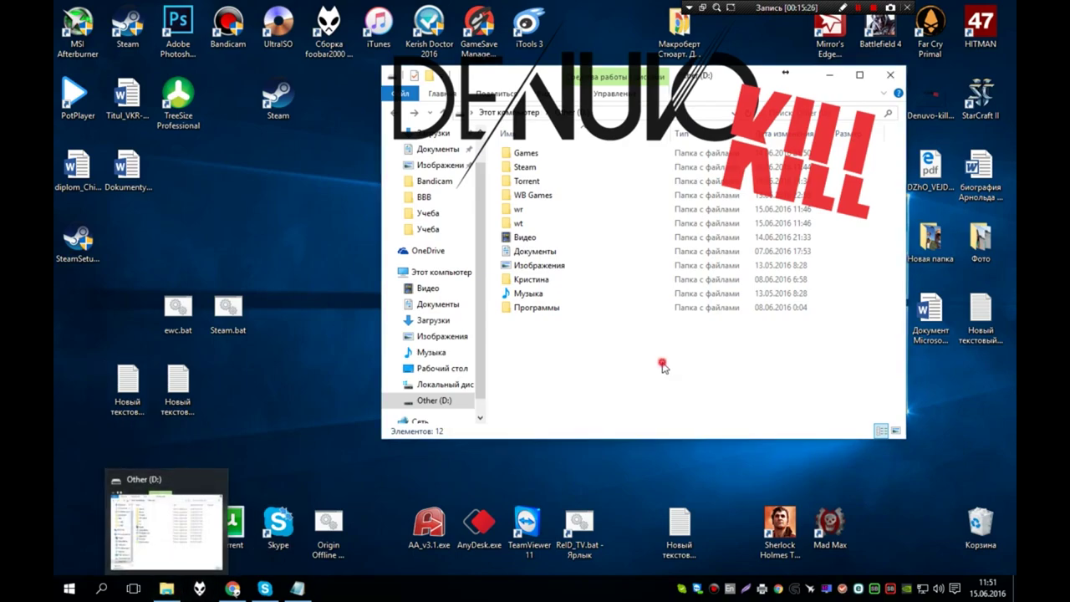
drag(578, 83, 500, 97)
click(809, 88)
key(super+e)
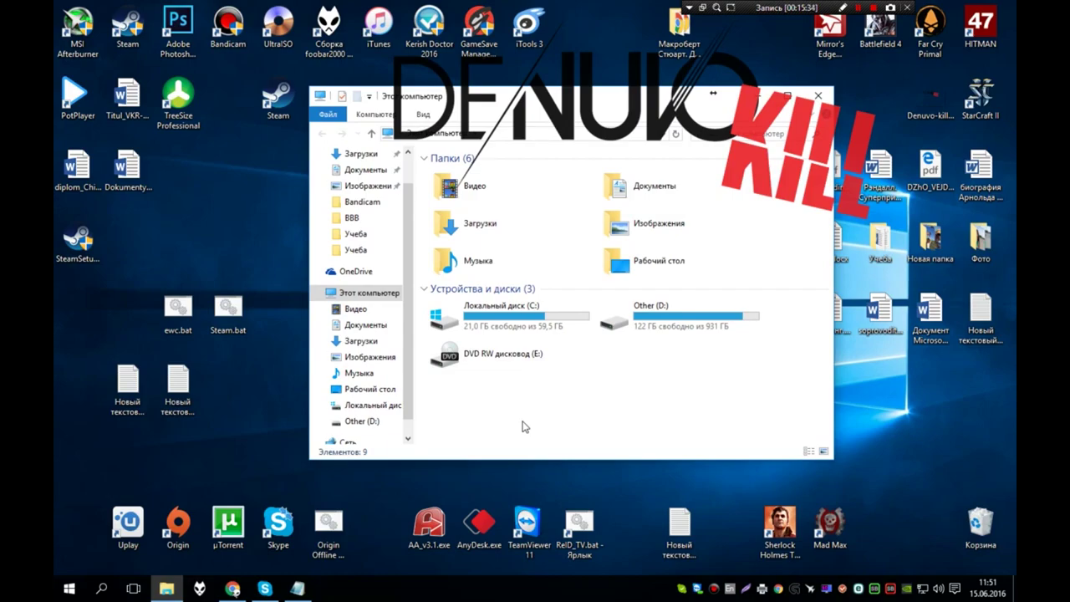
double_click(419, 96)
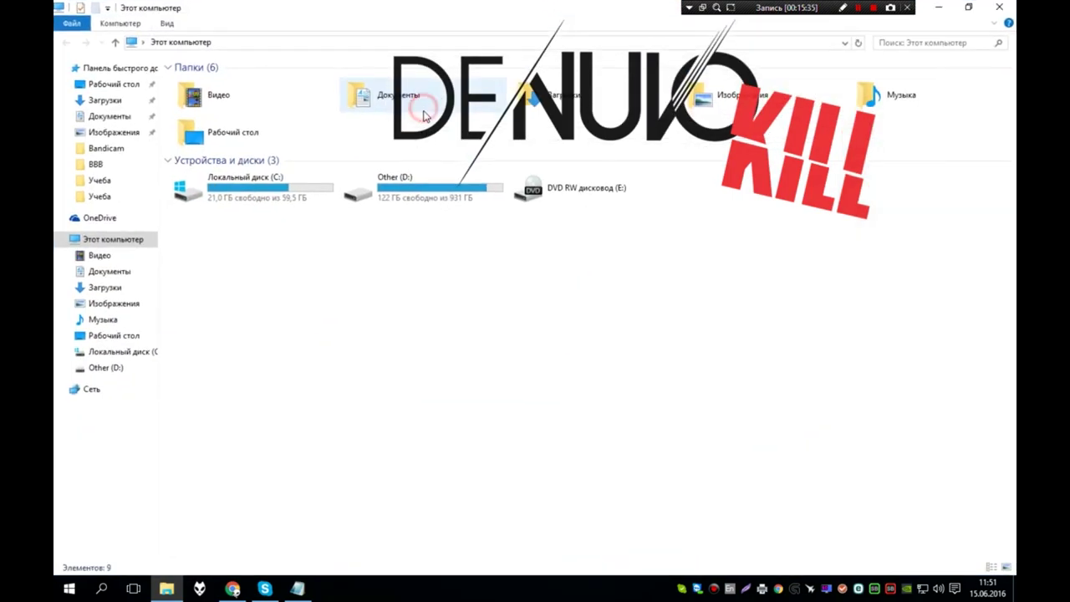
double_click(517, 10)
key(super)
click(717, 438)
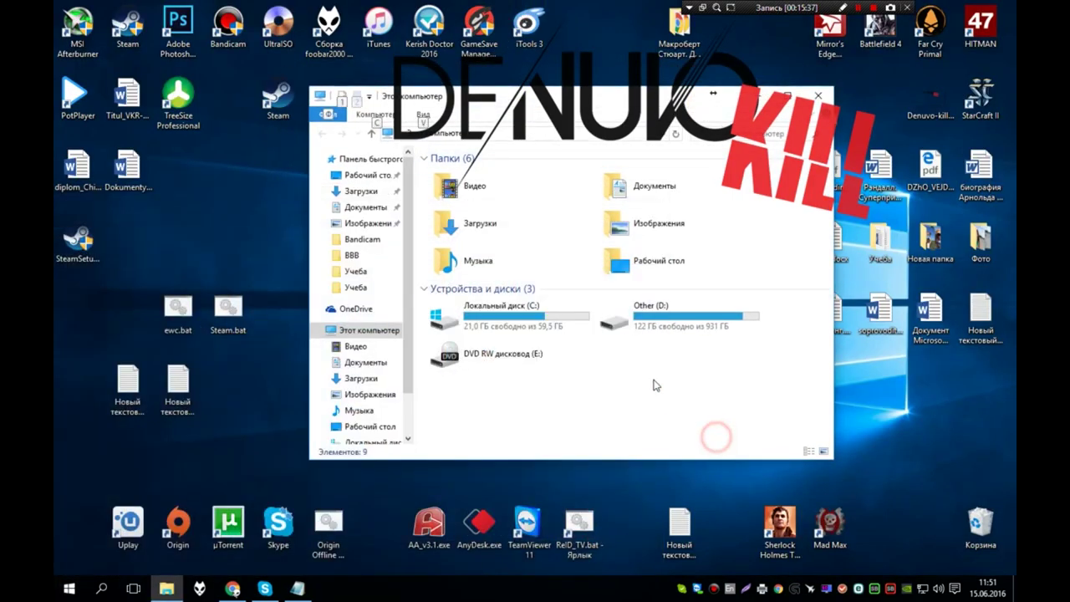
Examine the setting for hiding extensions of registered file types in the folder view options, and close the dialog
click(423, 116)
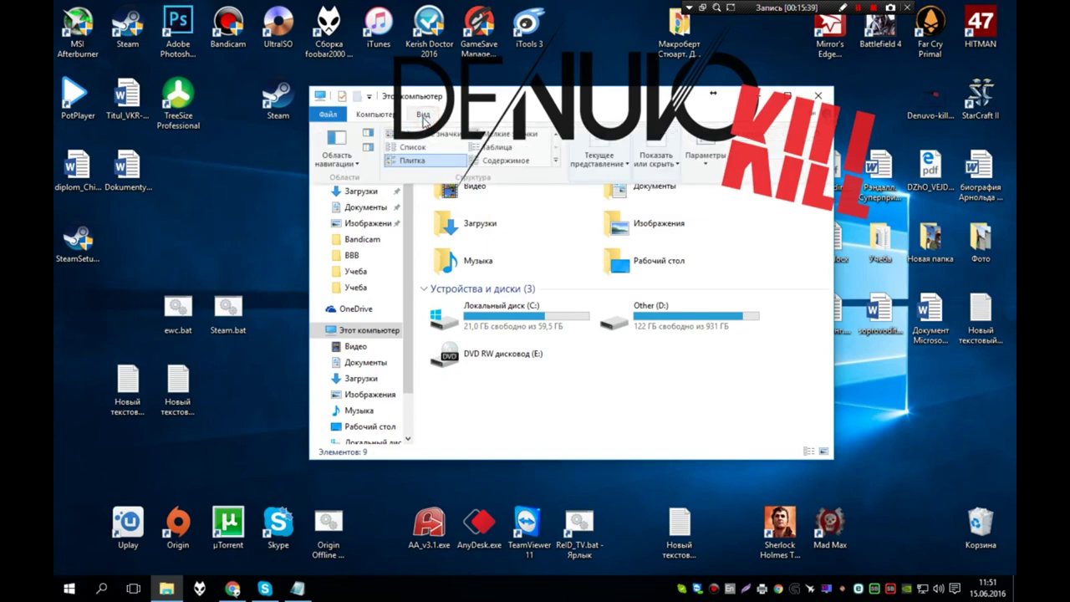
click(705, 156)
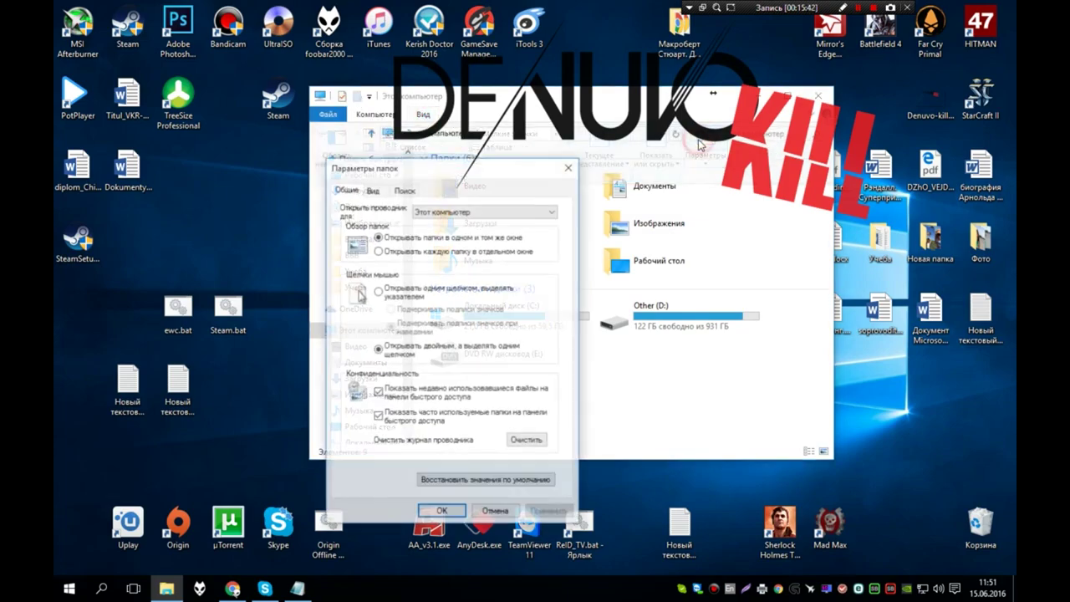
drag(446, 171, 506, 163)
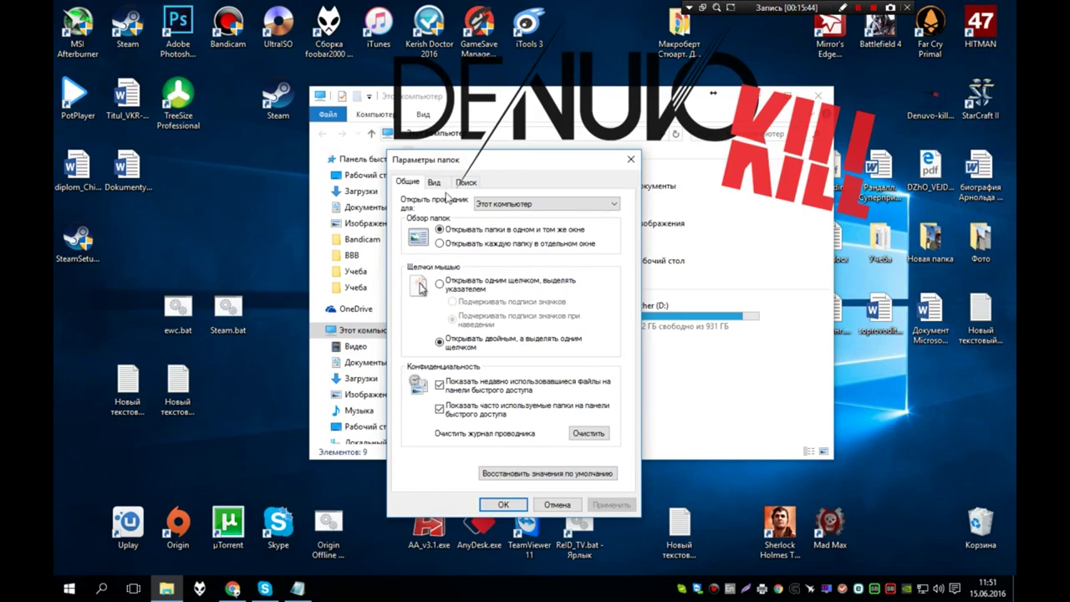
click(434, 182)
drag(620, 324, 619, 381)
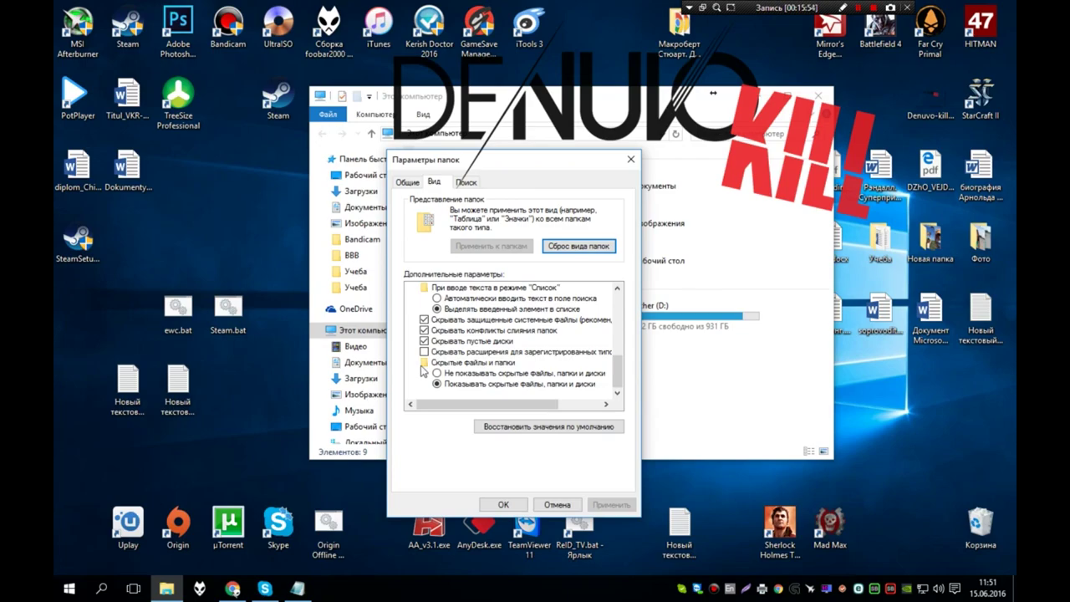
click(448, 353)
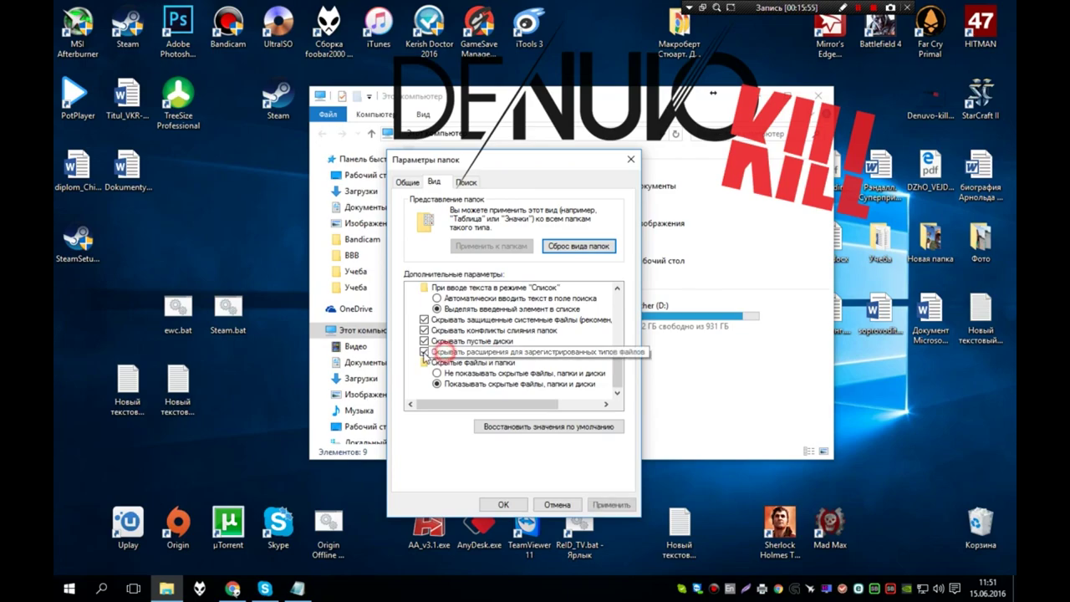
click(503, 504)
Turn on hiding of extensions for registered file types in the folder view options and apply it
click(423, 113)
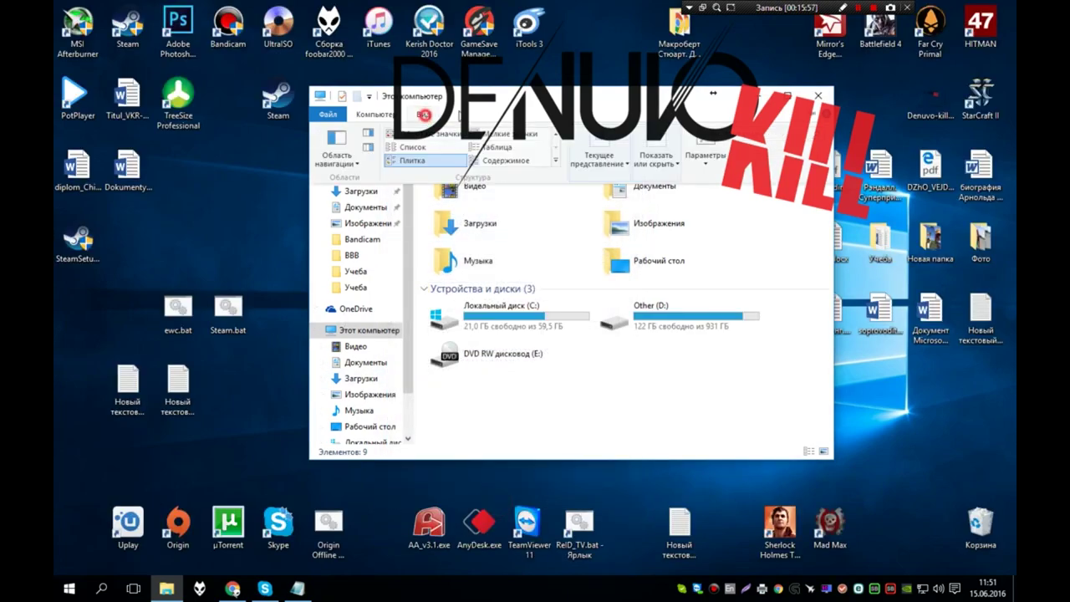
click(702, 145)
click(373, 189)
click(557, 322)
click(377, 361)
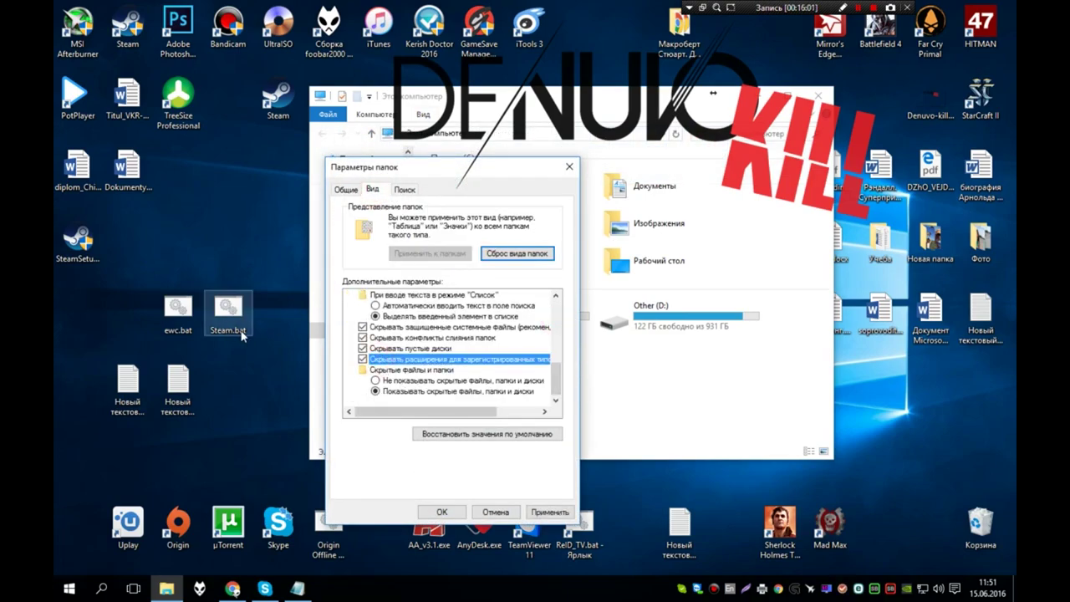
click(438, 510)
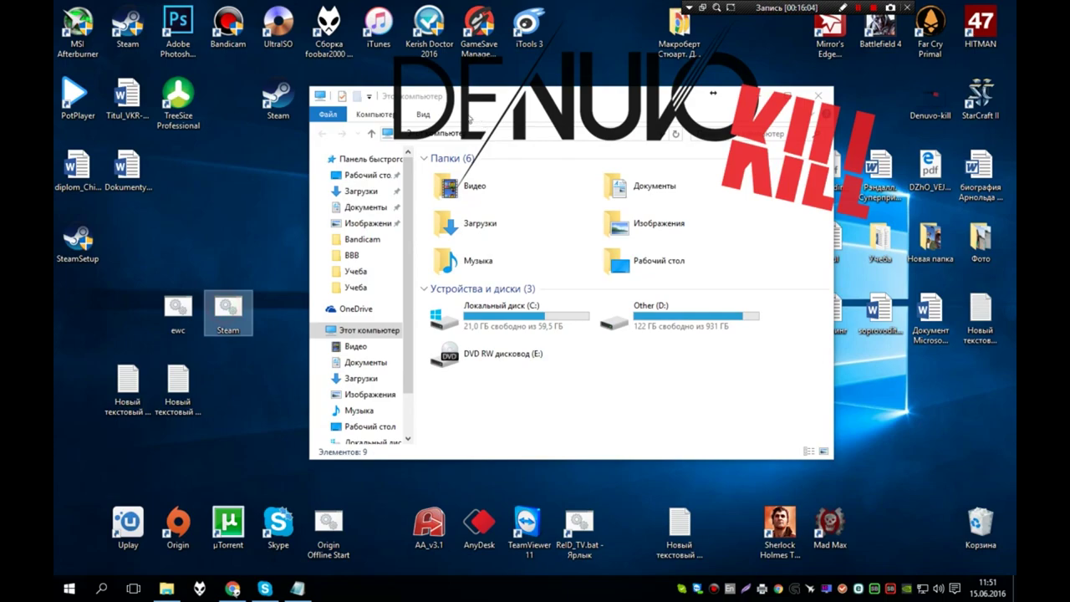
Turn off hiding of extensions for registered file types in the folder view options and apply it
click(423, 115)
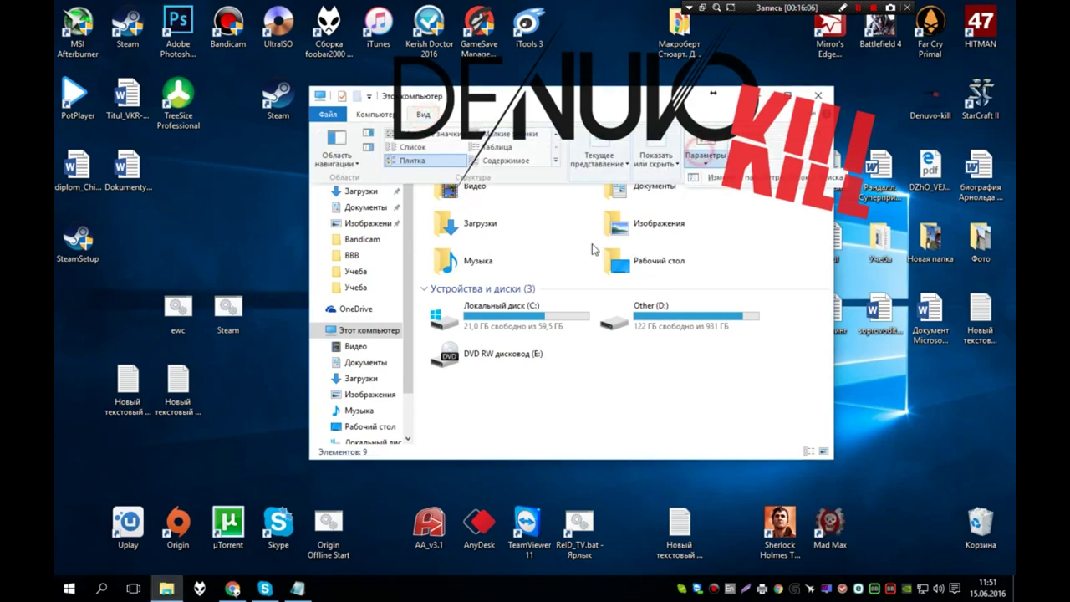
click(701, 149)
click(376, 194)
drag(385, 171, 468, 126)
drag(642, 278, 642, 338)
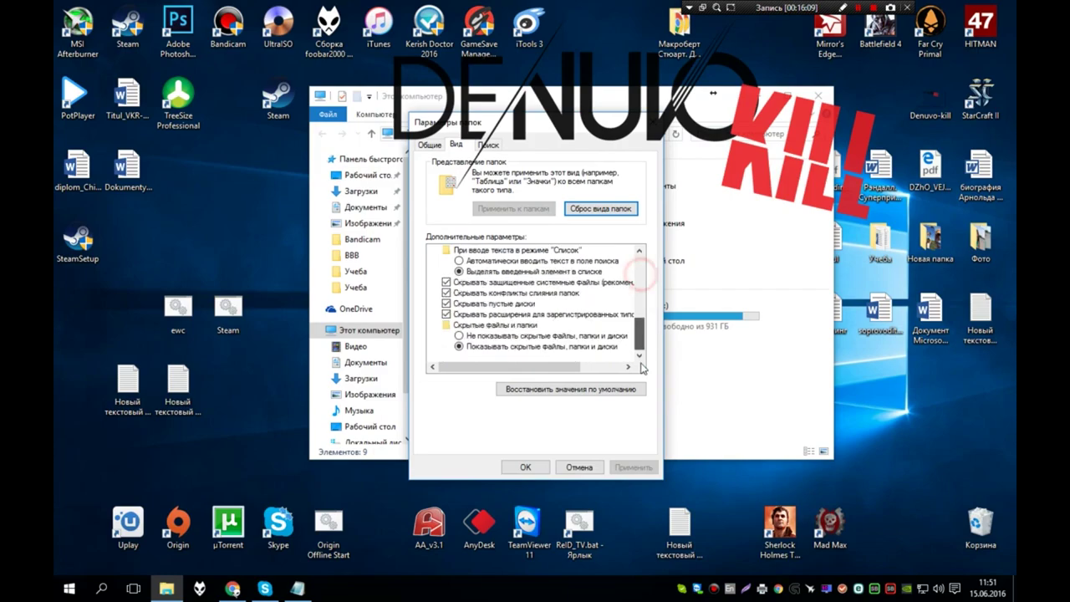
click(445, 314)
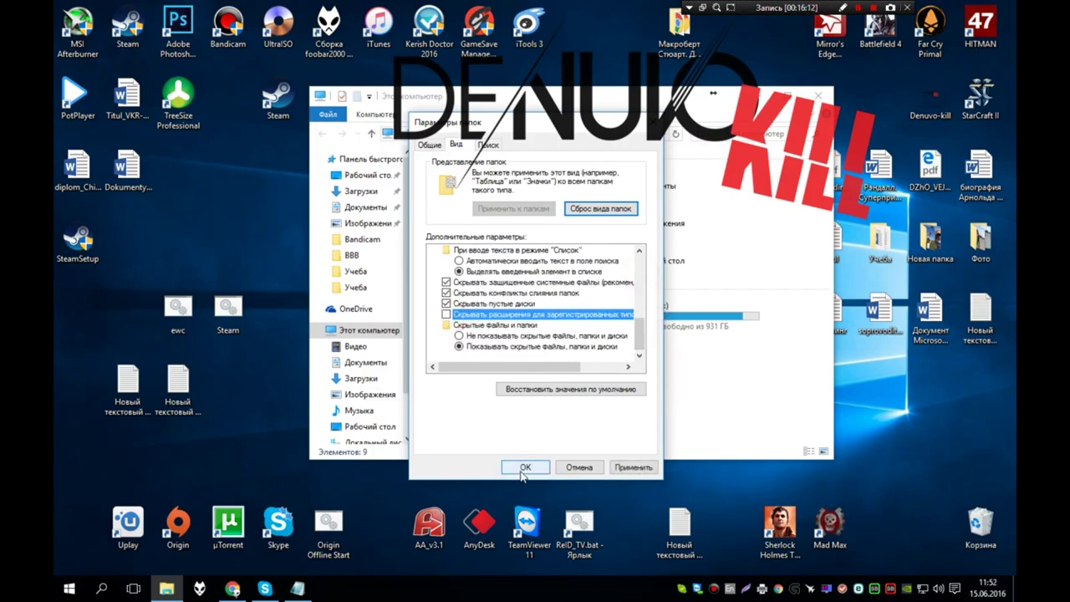
click(524, 467)
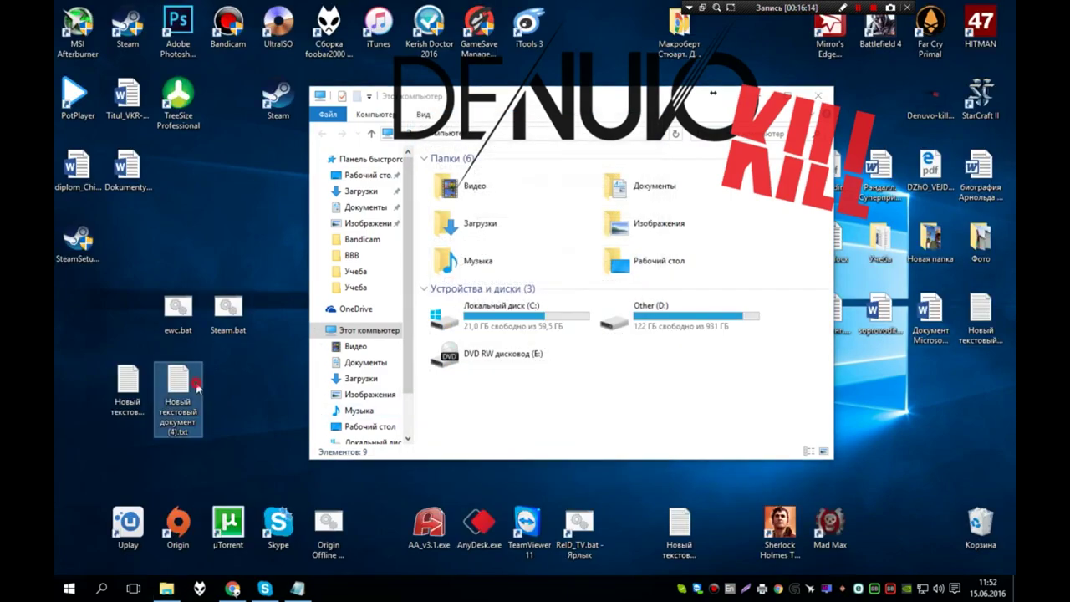
Change the extension of text document (3) on the desktop from txt to bat and accept the change
click(127, 404)
key(F2)
key(End)
key(BackSpace)
key(BackSpace)
key(BackSpace)
text(bat)
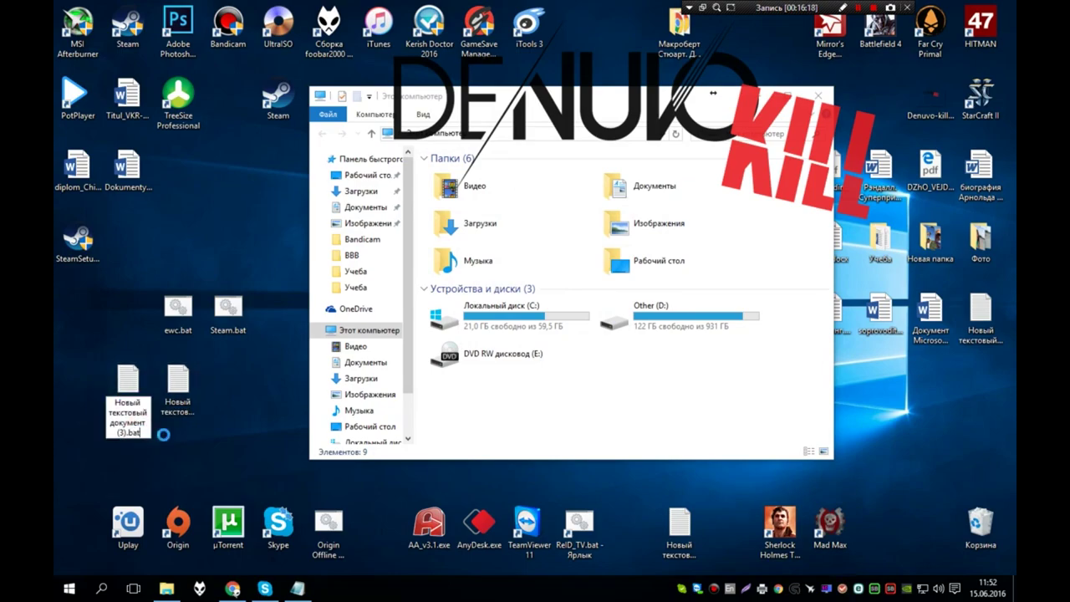
key(Return)
key(Return)
Change the extension of text document (4) on the desktop from txt to bat and accept the change
click(179, 386)
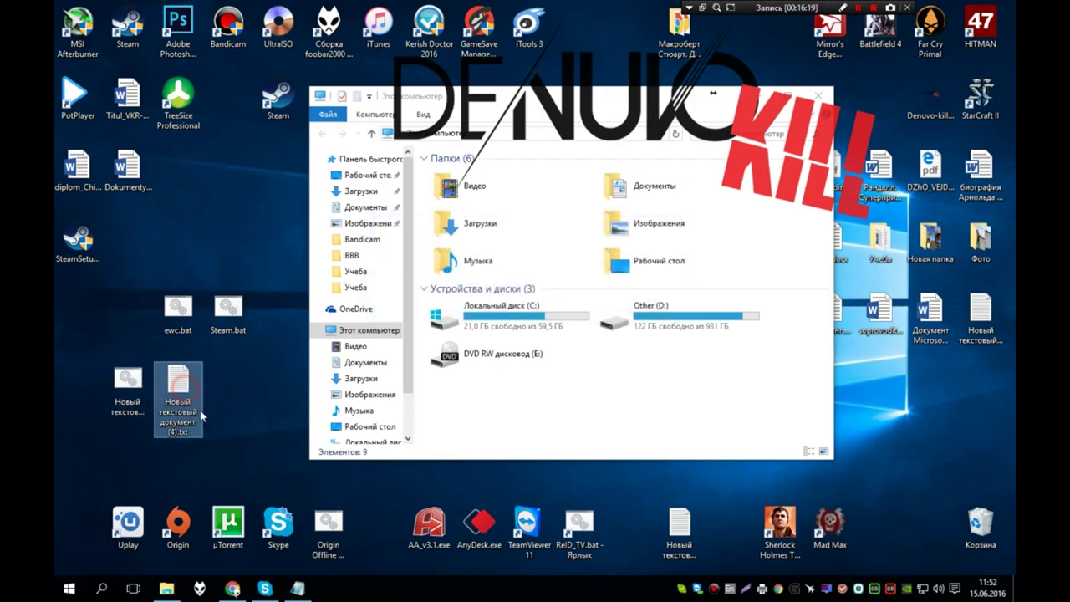
key(F2)
key(End)
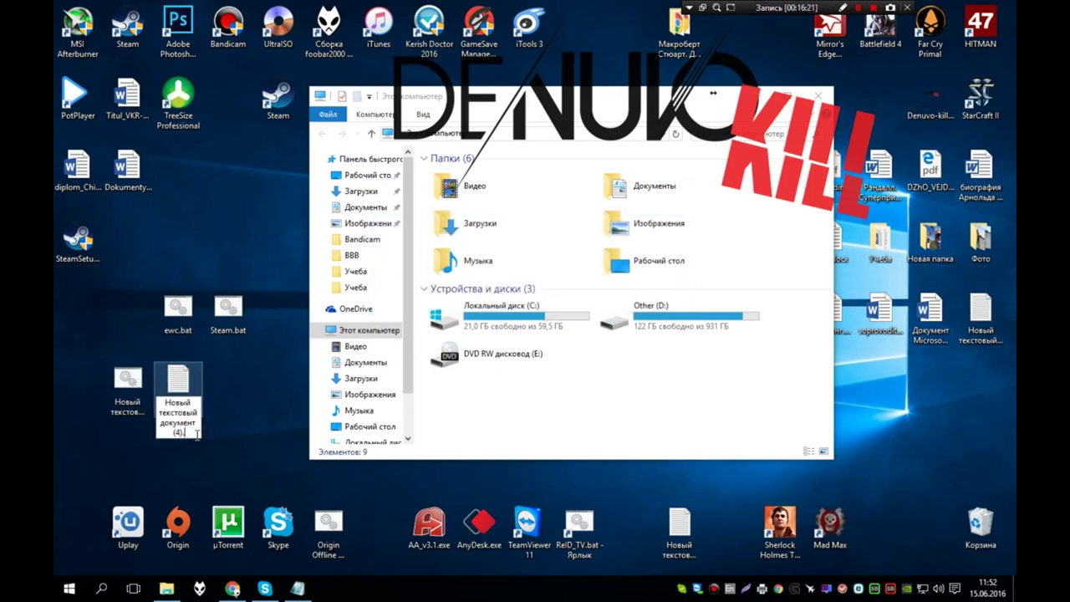
text(bat)
key(Return)
key(Return)
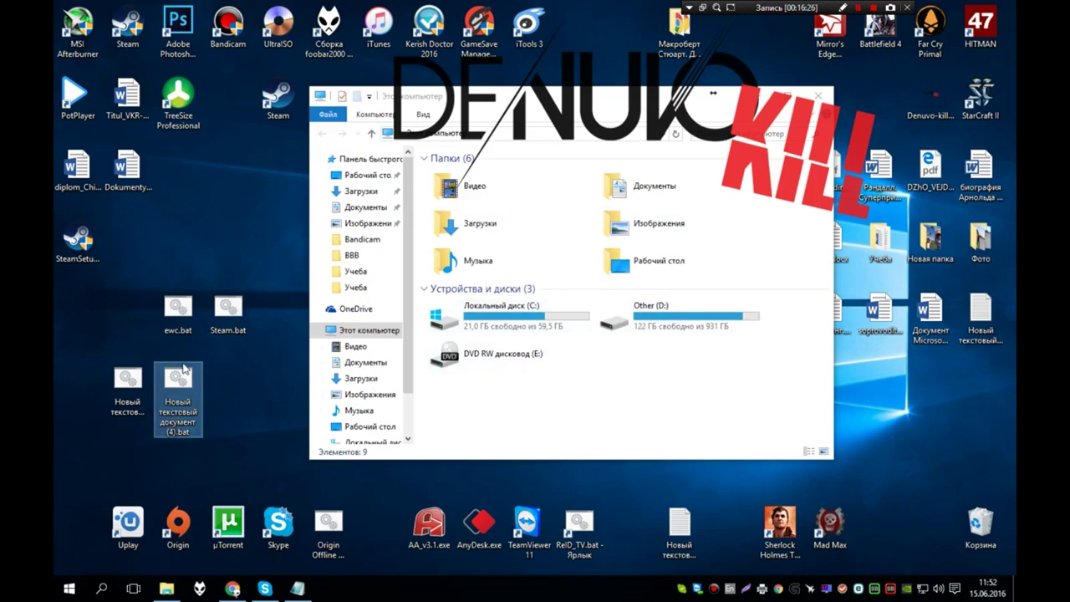
Check the wr folder on drive D and rename the desktop batch file ending in (3) to wr.bat
click(646, 323)
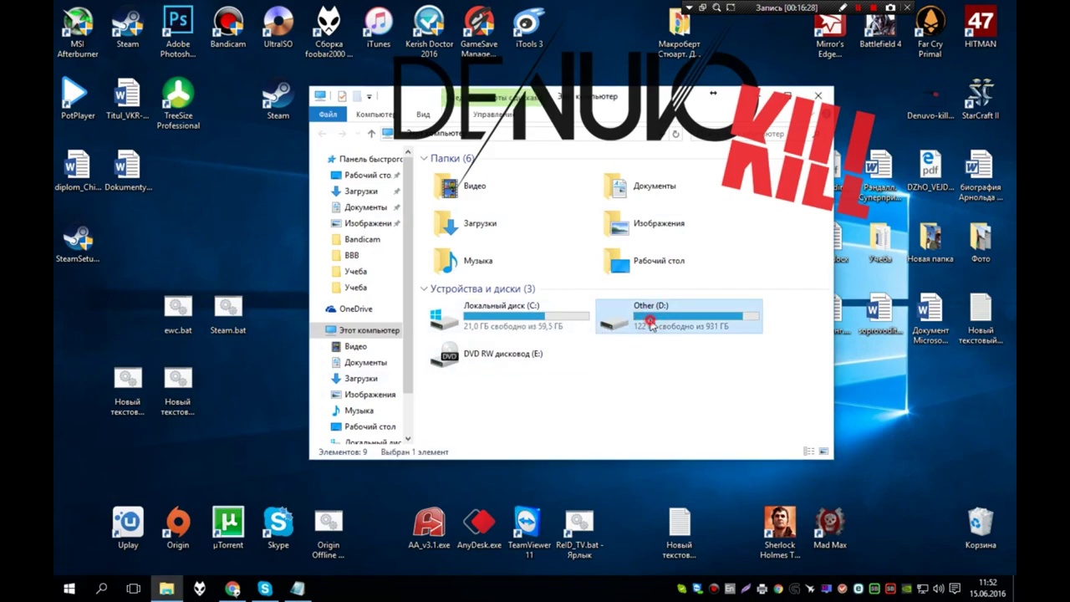
double_click(648, 322)
click(452, 230)
click(452, 230)
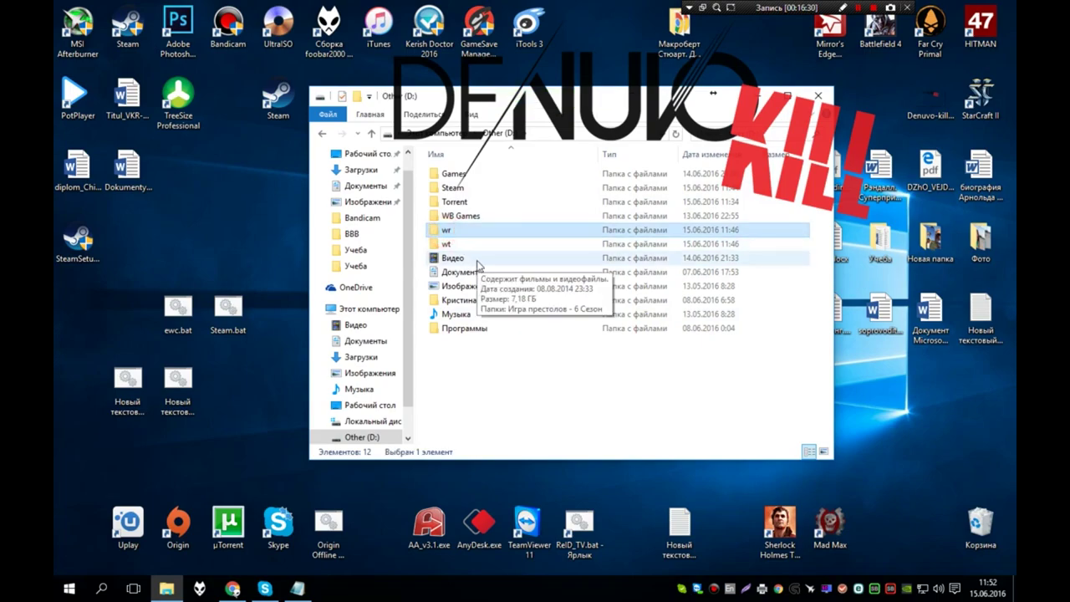
click(122, 414)
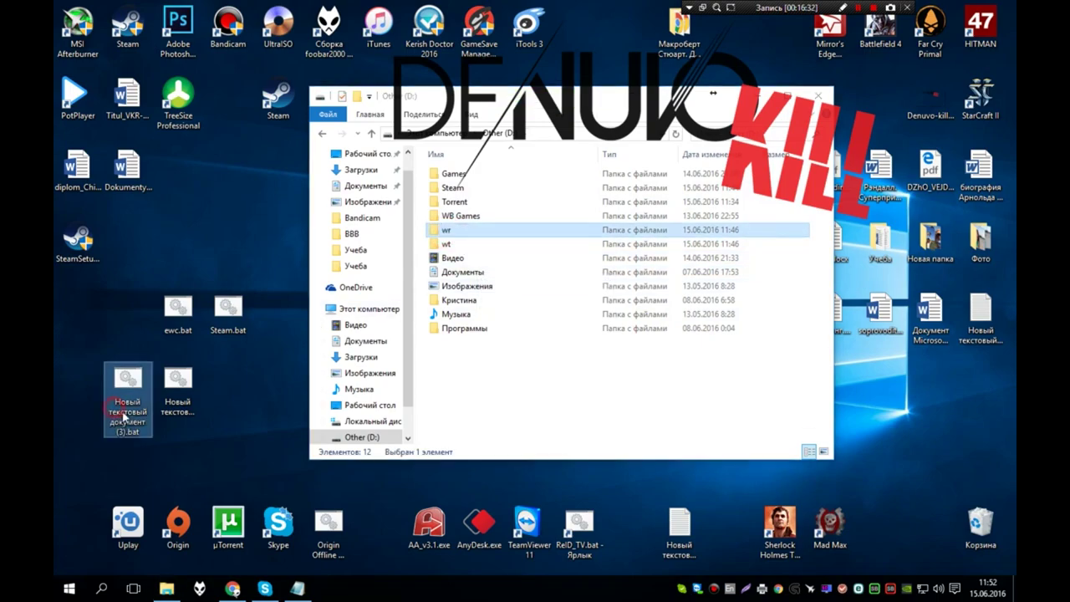
click(141, 429)
text(wr)
key(Return)
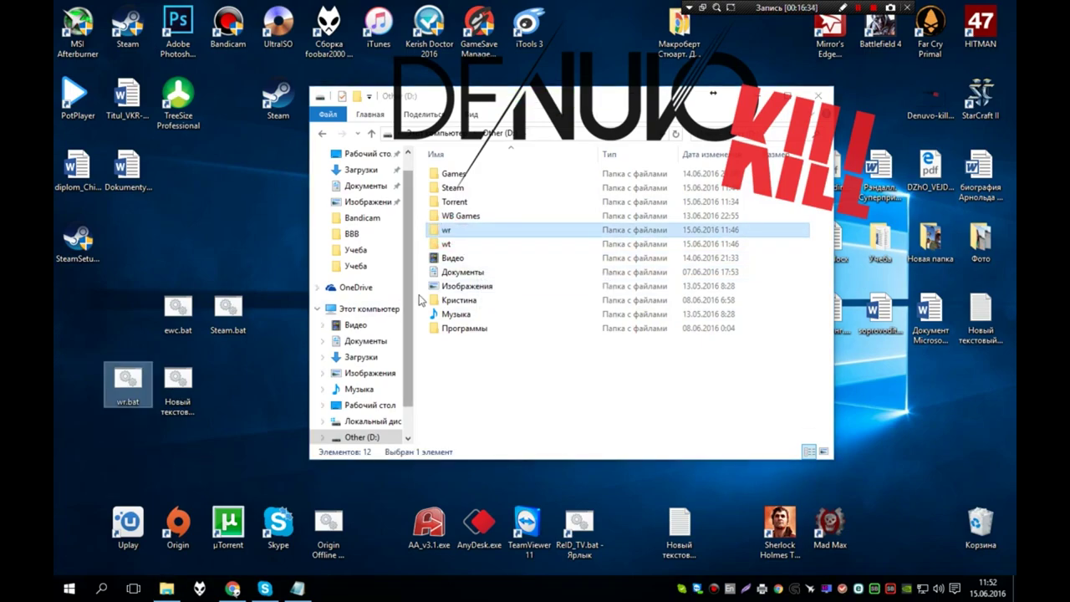
Check the wt folder on drive D and rename the desktop batch file ending in (4) to wt.bat
click(449, 244)
click(470, 247)
click(191, 412)
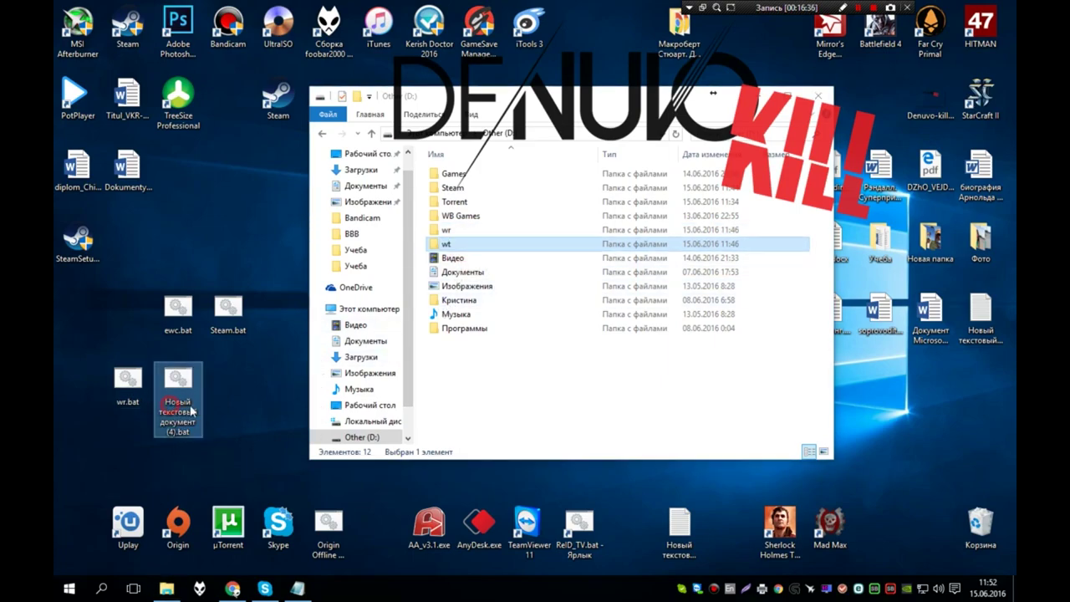
click(196, 436)
text(wt)
click(234, 465)
Rearrange the desktop batch files, moving ewc.bat and Steam.bat up beside the Word documents and setting wr.bat apart from wt.bat
drag(86, 348, 206, 406)
click(284, 442)
drag(266, 335, 211, 164)
click(222, 252)
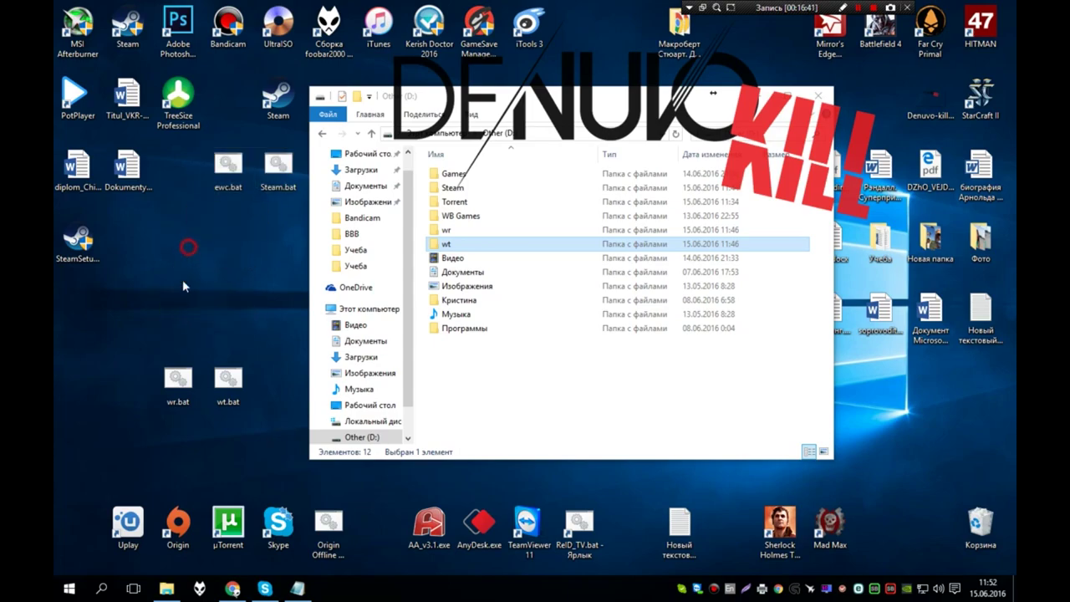
drag(178, 378, 92, 383)
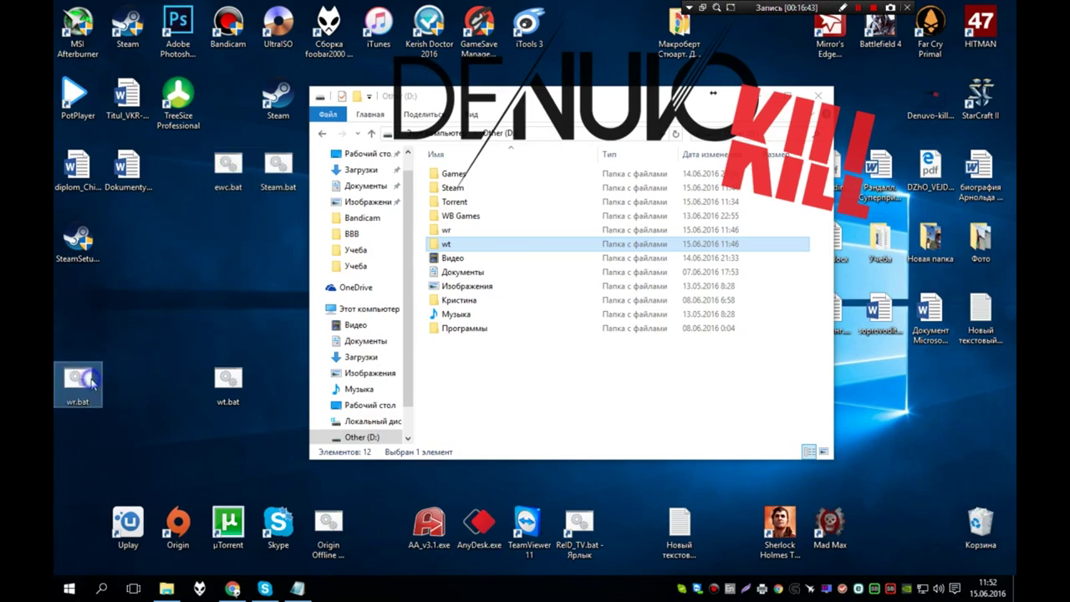
right_click(92, 383)
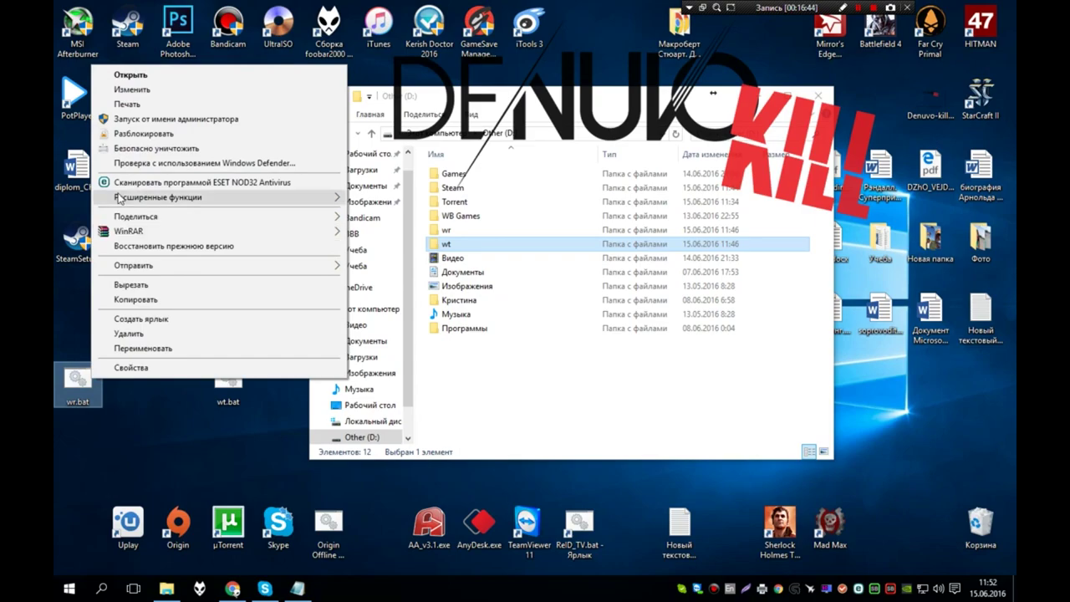
click(161, 90)
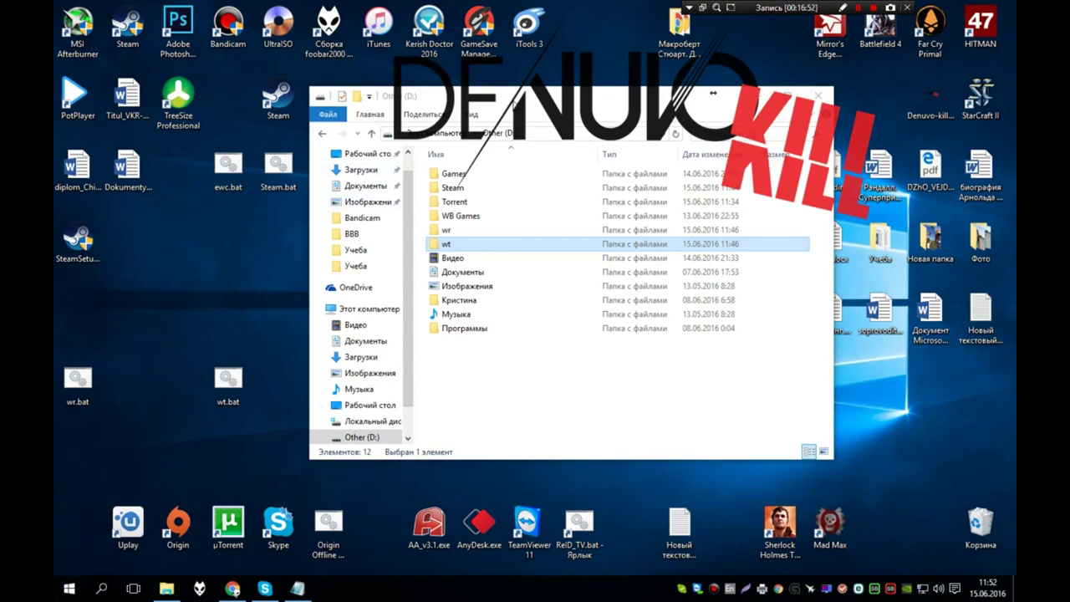
Open Computer Management and display the list of services under Services and Applications
key(super+x)
key(Escape)
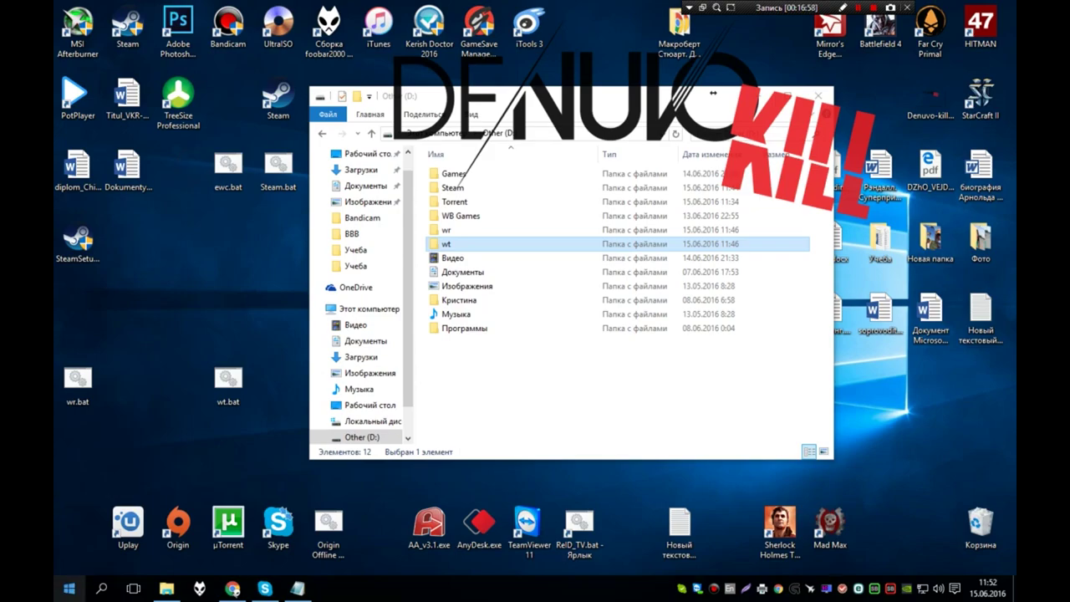
key(super+x)
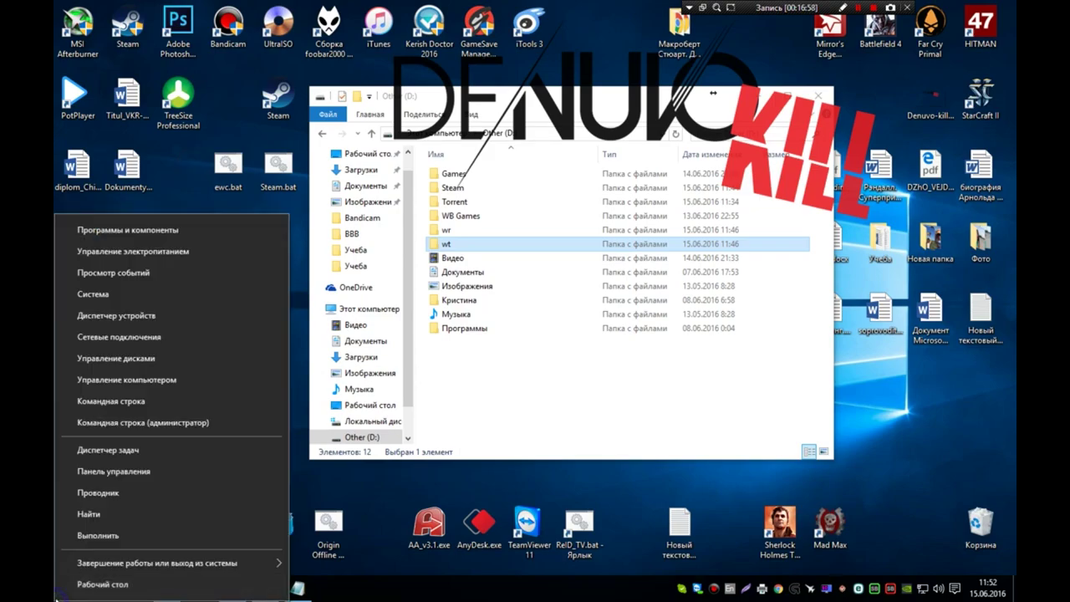
click(152, 384)
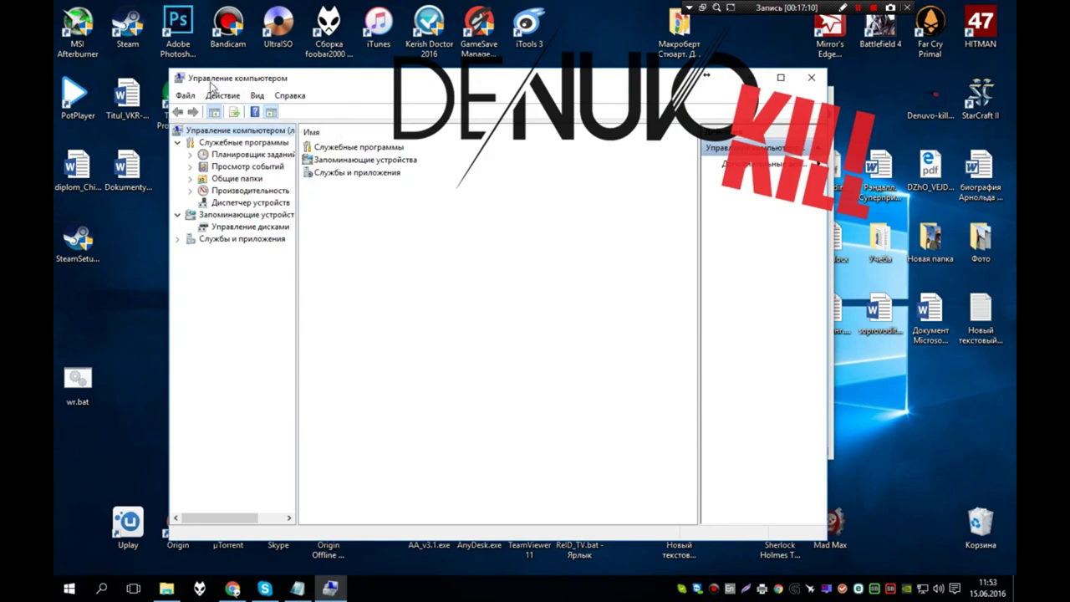
click(176, 239)
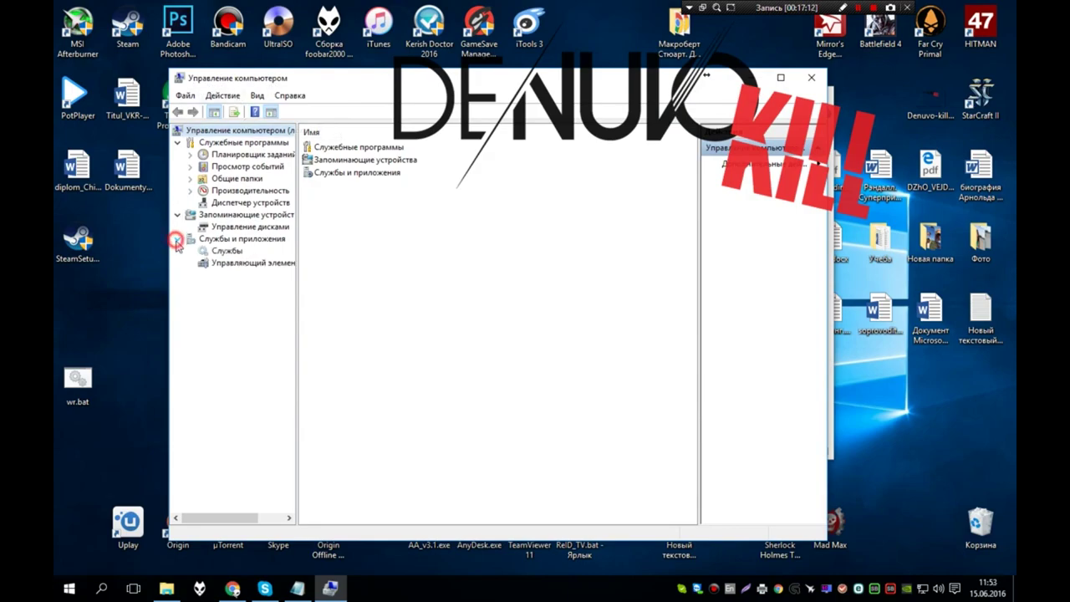
click(226, 251)
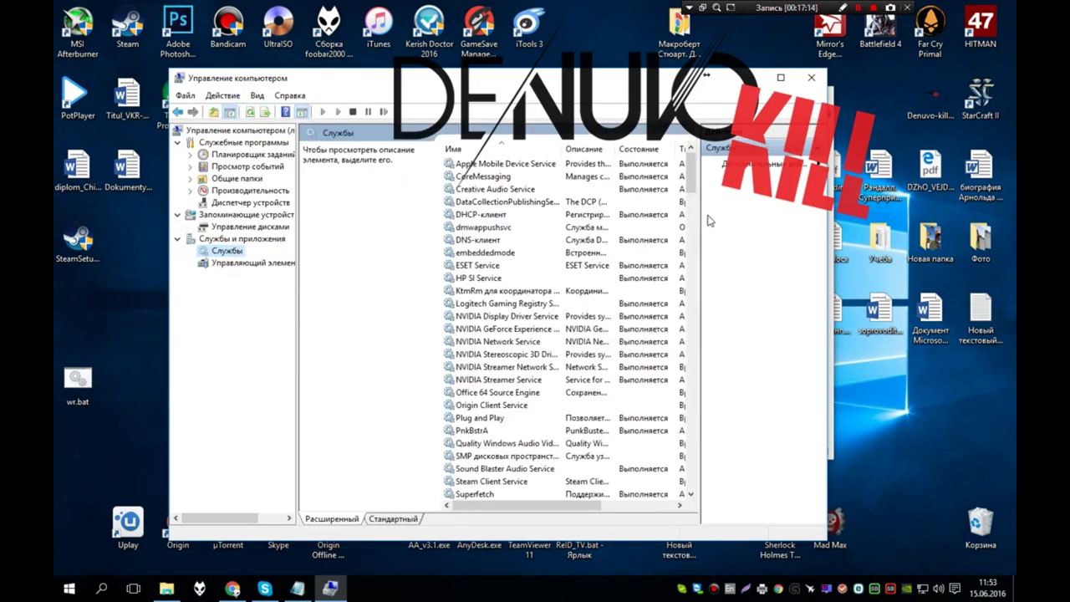
Maximize the window, widen the service name column and open the properties of the Вторичный вход в систему service
double_click(706, 75)
click(421, 371)
scroll(425, 401, down, 8)
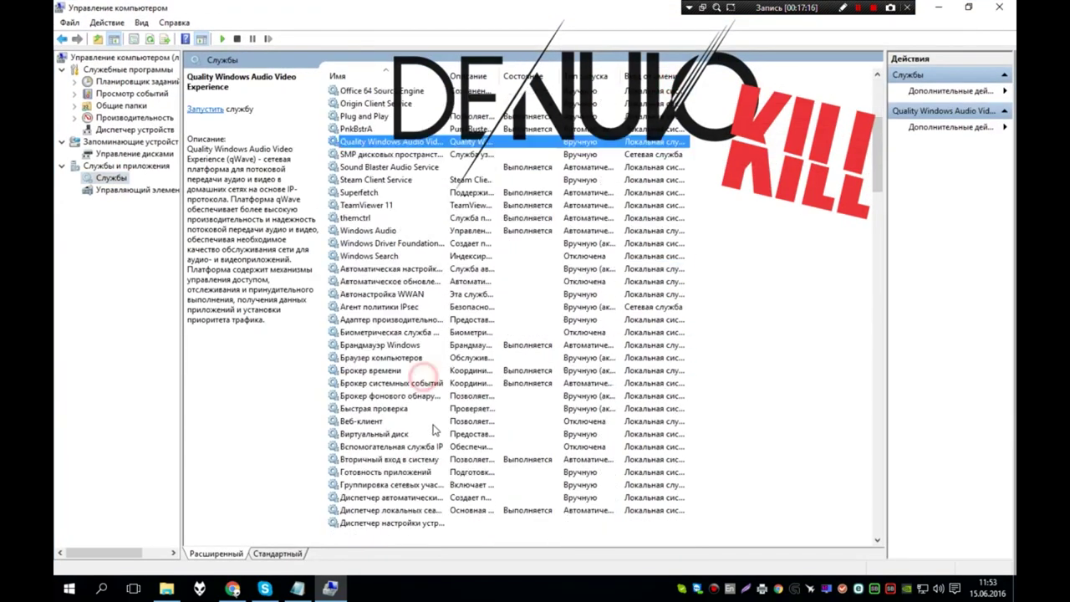
click(400, 334)
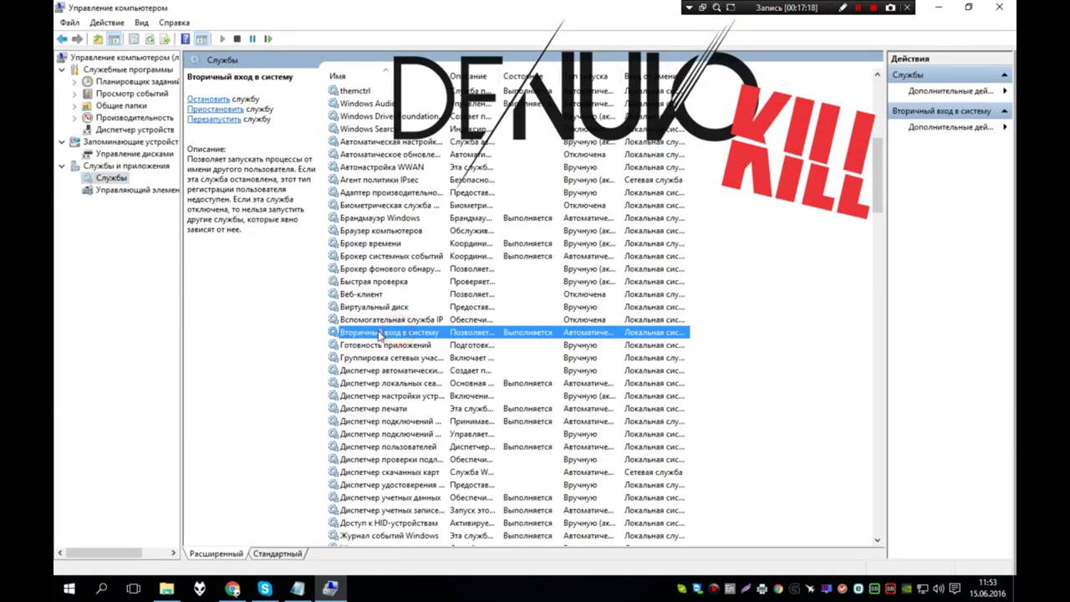
drag(447, 75, 504, 82)
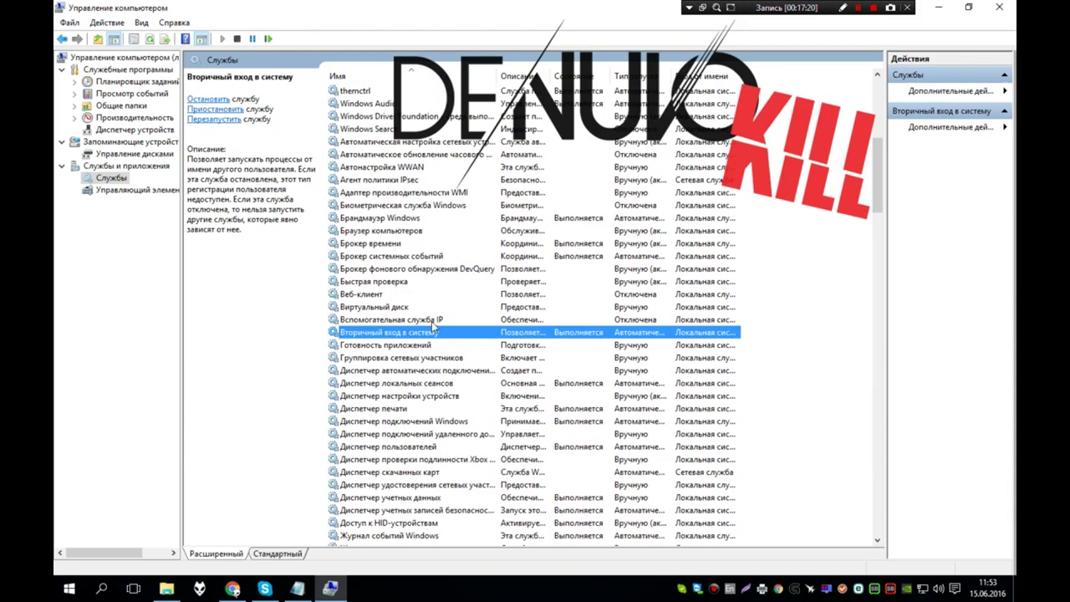
double_click(428, 333)
click(458, 263)
click(406, 361)
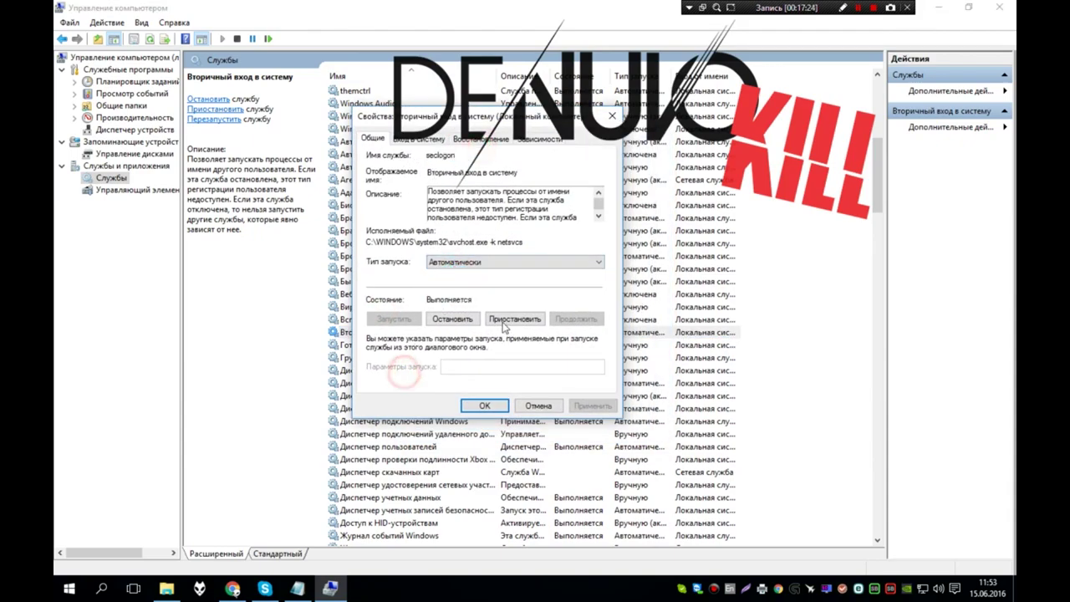
Set the startup type of the Вторичный вход в систему service to Отключена, apply it and stop the service
click(468, 261)
click(464, 314)
click(592, 406)
click(468, 319)
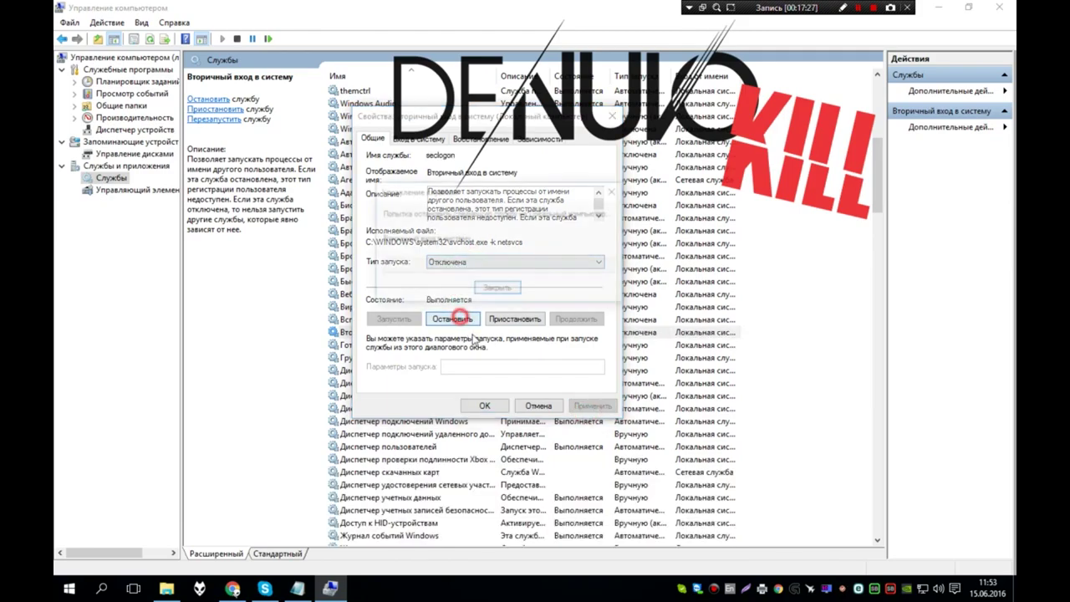
Set the service's startup type to Автоматически, apply it, start the service, and close its properties and Computer Management
click(473, 263)
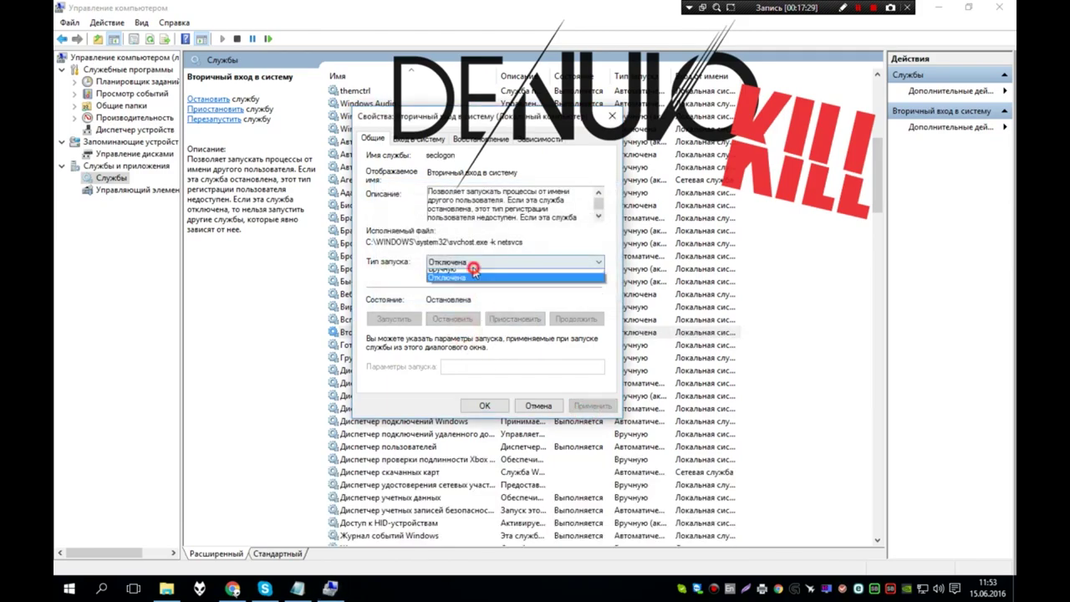
click(473, 266)
click(472, 264)
click(464, 285)
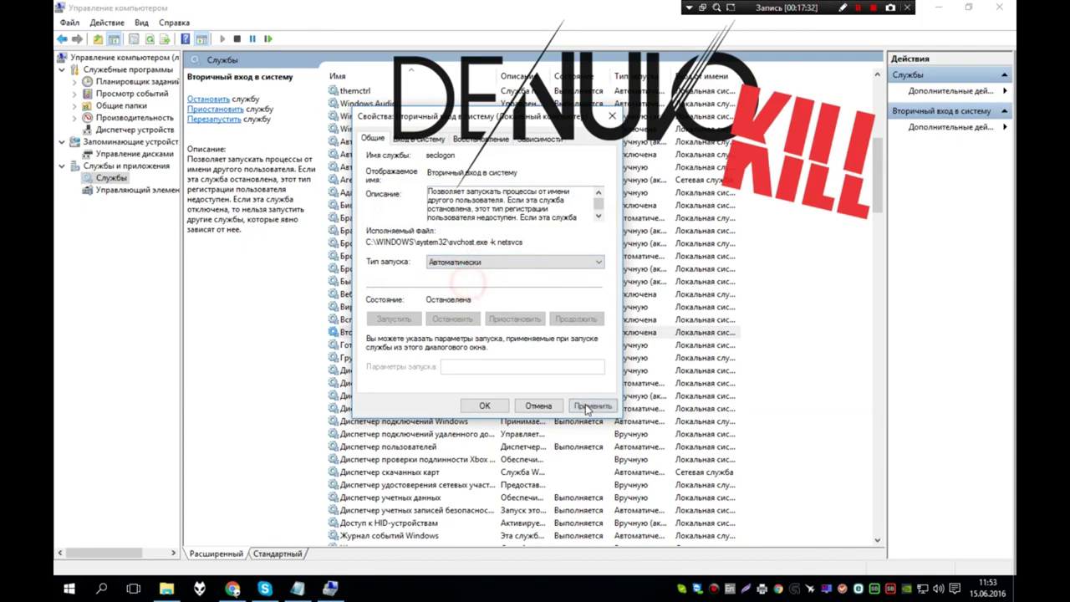
click(592, 405)
click(397, 324)
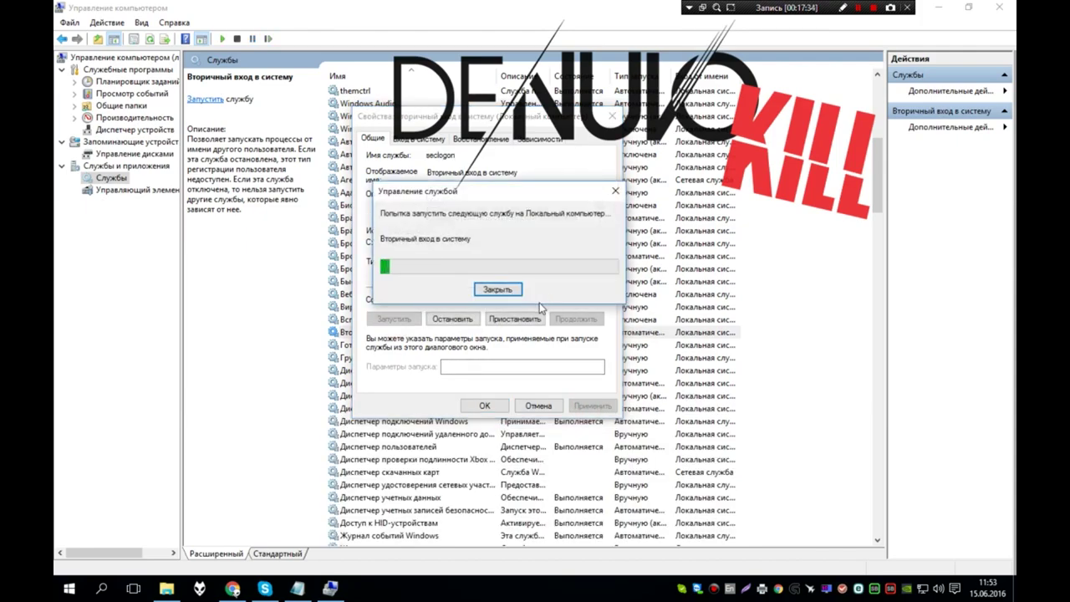
click(485, 405)
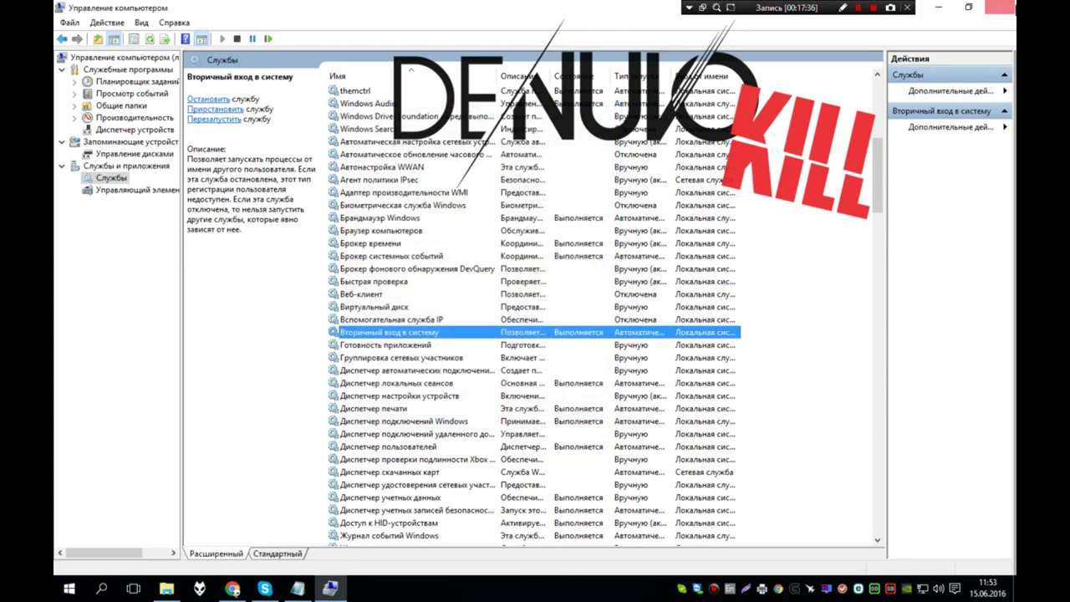
click(1004, 13)
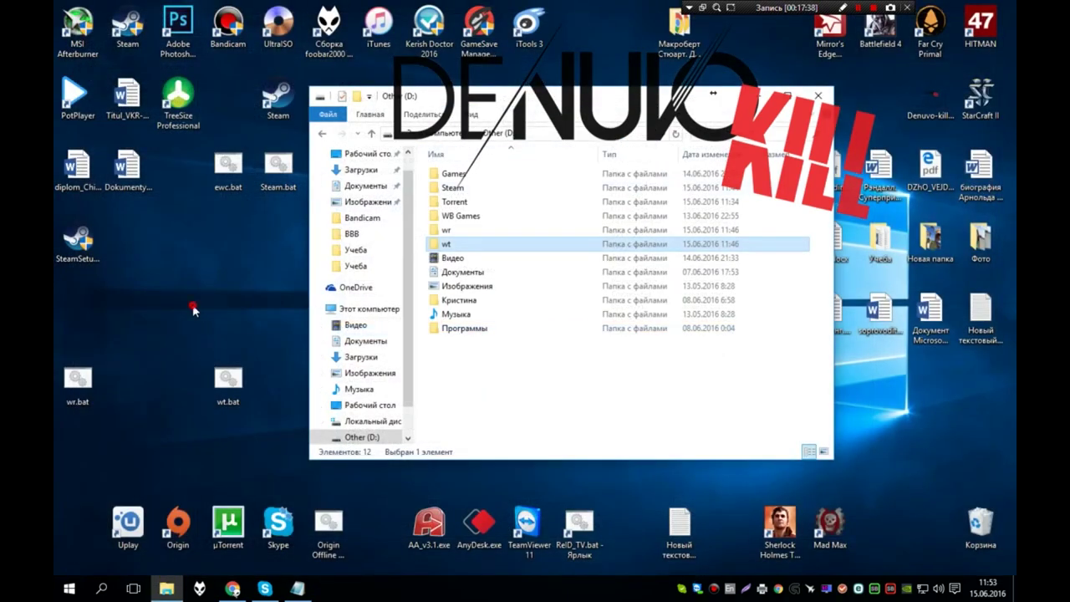
Move wr.bat closer to wt.bat on the desktop, open it for editing in Notepad and place the Notepad window lower
drag(76, 383, 127, 378)
click(225, 298)
right_click(127, 380)
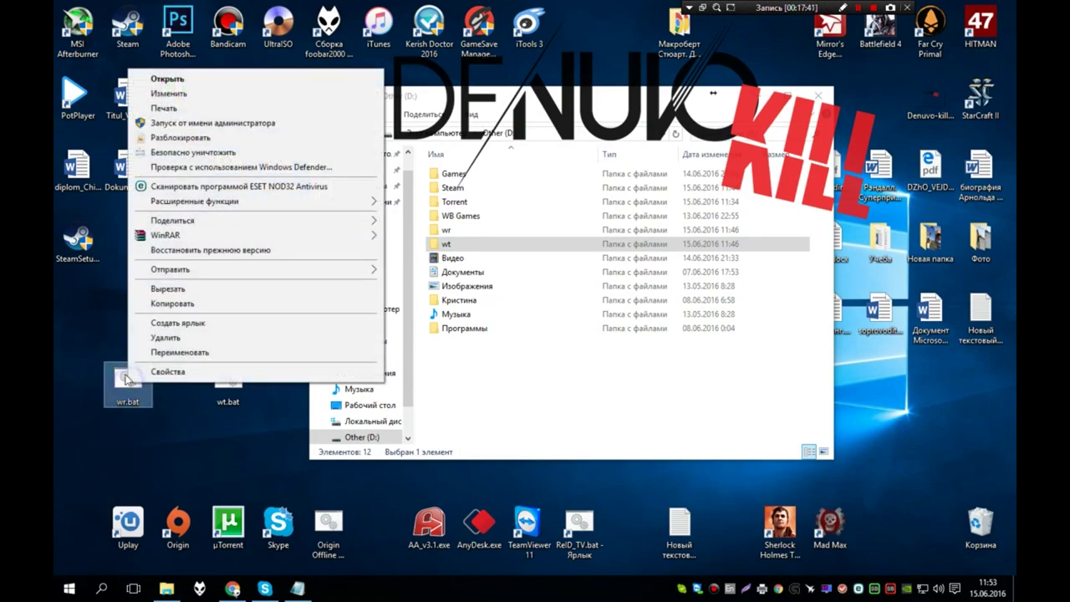
click(190, 96)
drag(507, 248, 496, 393)
click(484, 453)
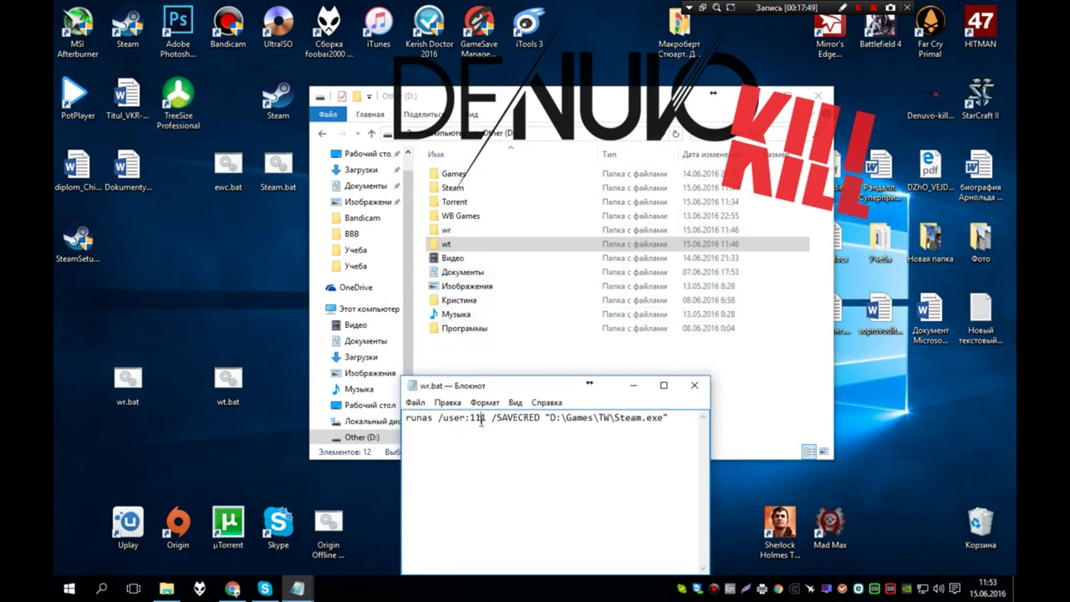
Examine the user name and the /SAVECRED parameter in the runas command of wr.bat
double_click(473, 418)
drag(486, 418, 481, 418)
click(477, 441)
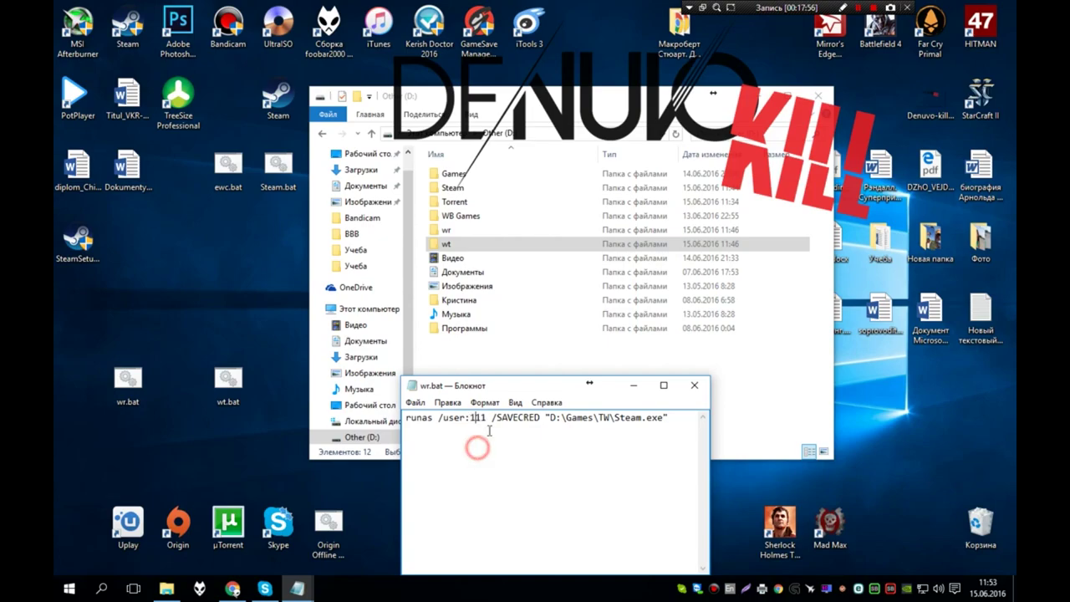
drag(487, 418, 532, 418)
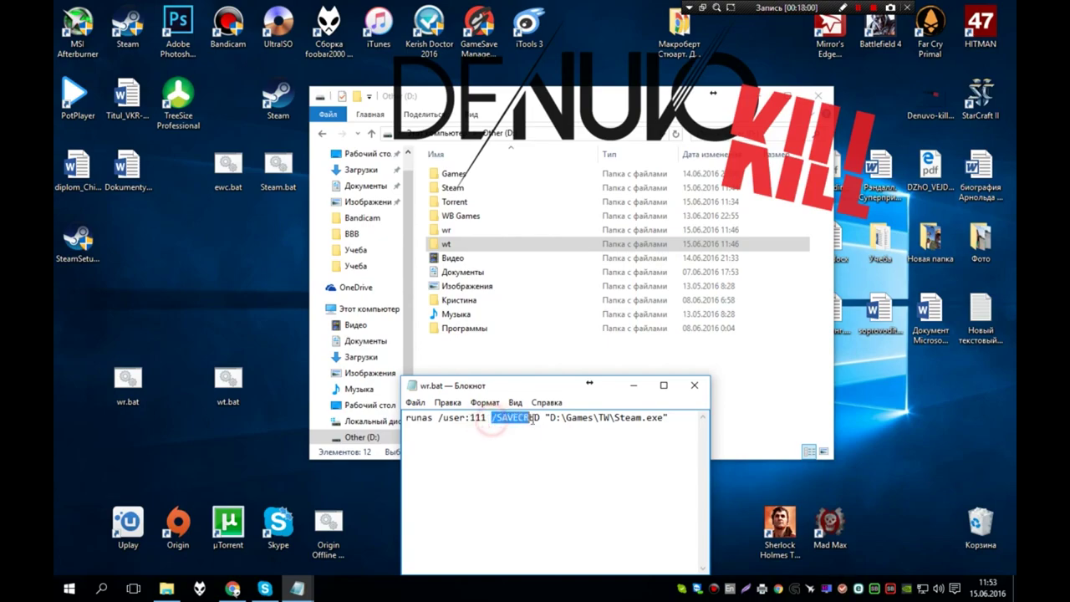
click(432, 422)
click(527, 452)
Check the wr folder's path on drive D, replace the Steam folder path in wr.bat with D:\wr and save the file
click(446, 230)
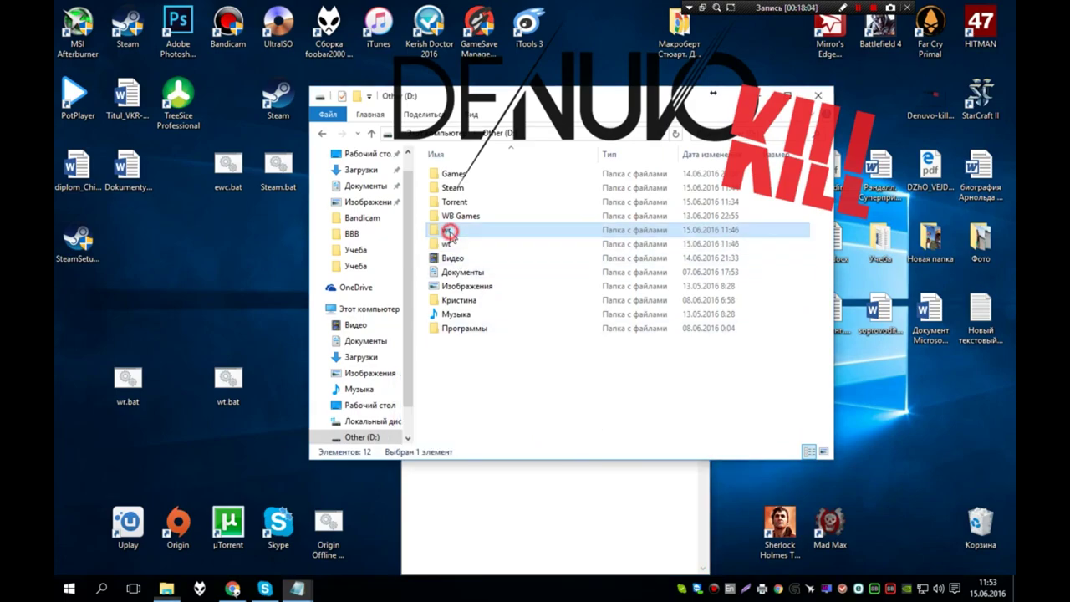
double_click(447, 230)
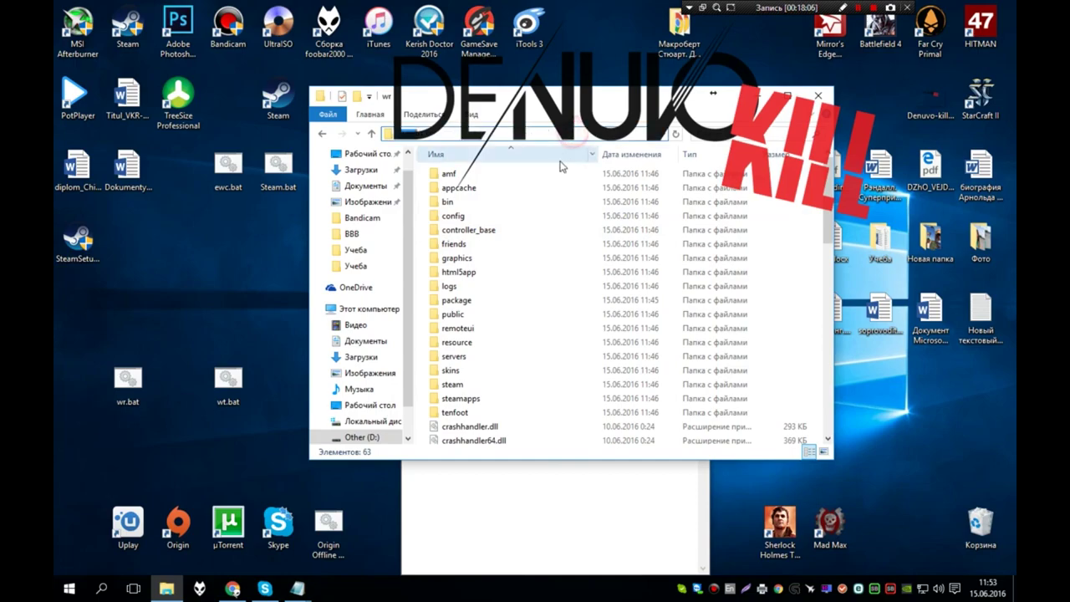
click(558, 513)
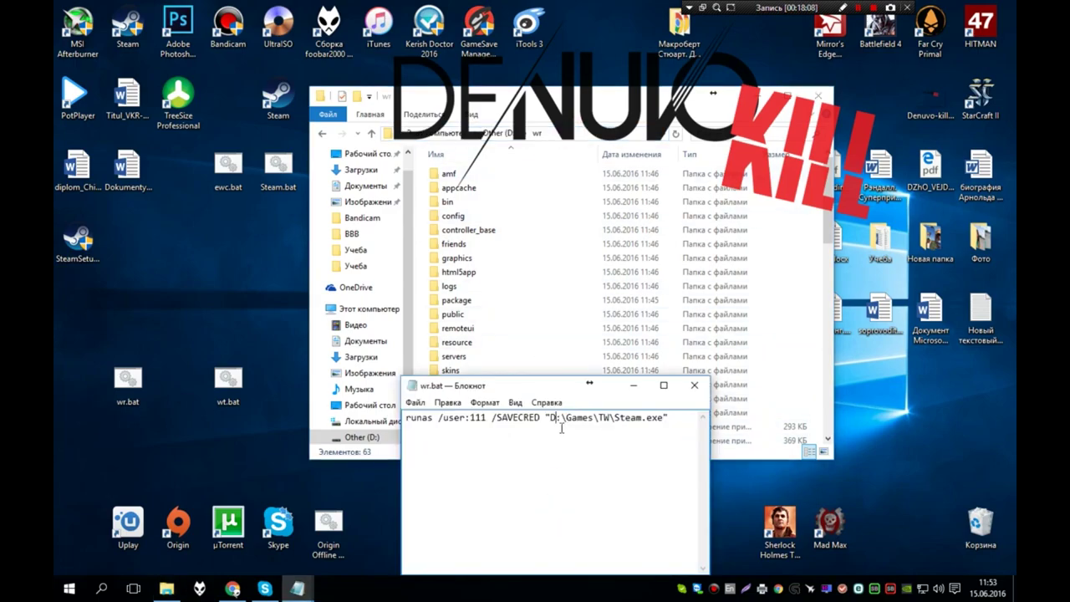
drag(551, 420, 615, 426)
text(D:\wr)
click(603, 467)
click(418, 404)
click(435, 445)
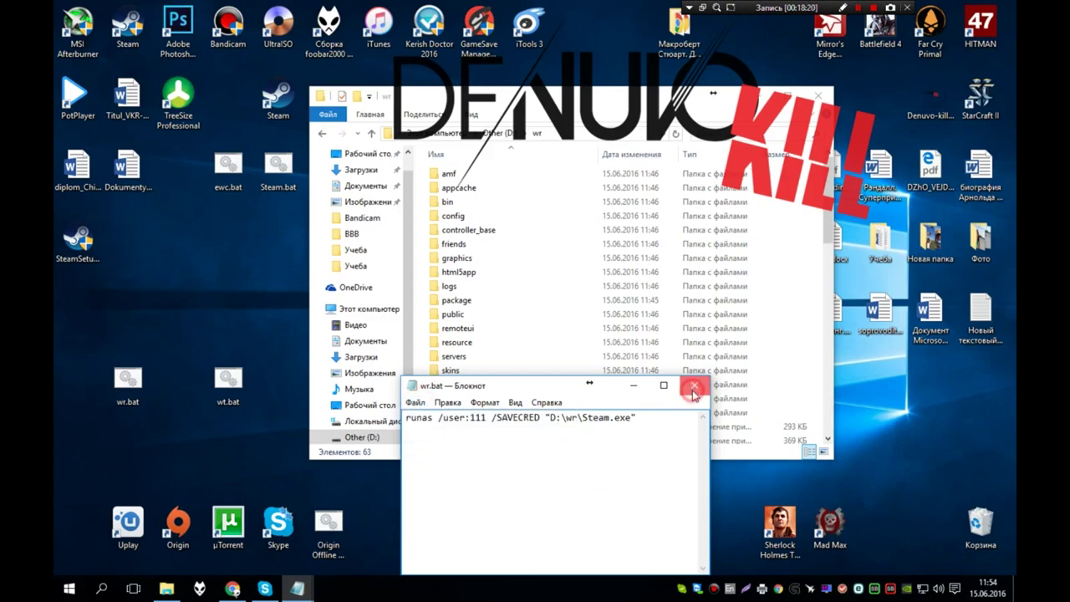
Review the /user:111, /SAVECRED and "D:\wr\Steam.exe" parts of the edited runas command
drag(408, 418, 448, 418)
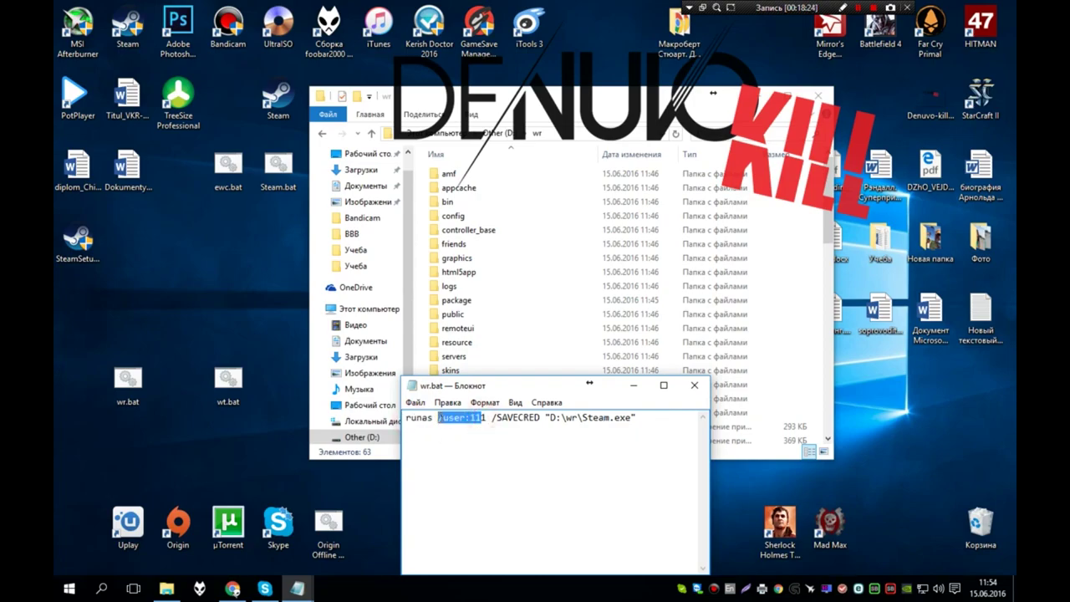
click(465, 446)
drag(545, 417, 493, 417)
click(530, 455)
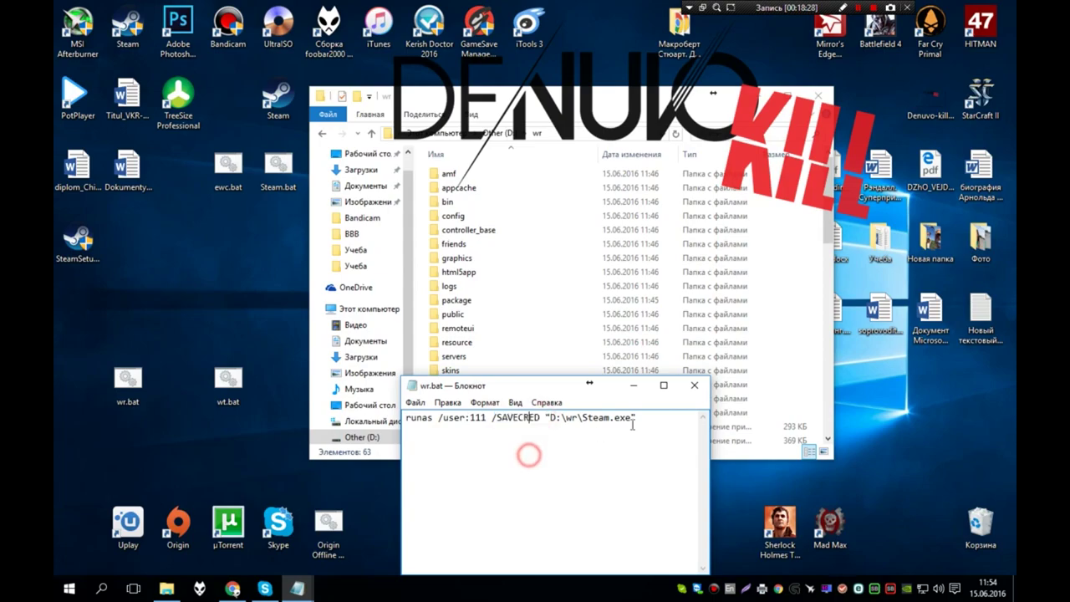
drag(637, 418, 545, 418)
click(594, 470)
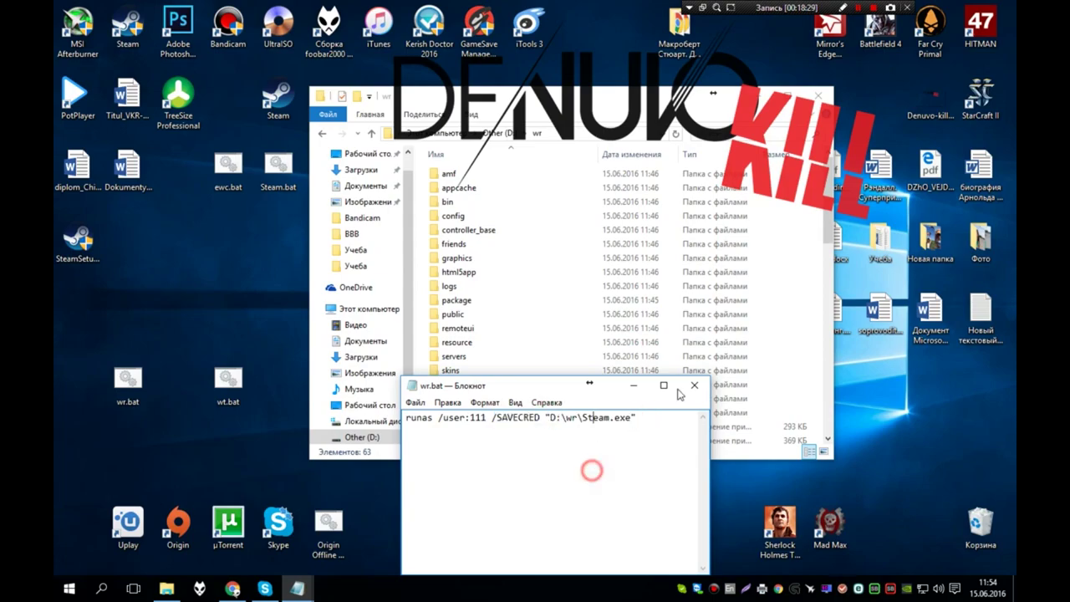
Close wr.bat, open wt.bat for editing in Notepad and set the user in its runas command to 222
drag(665, 418, 397, 425)
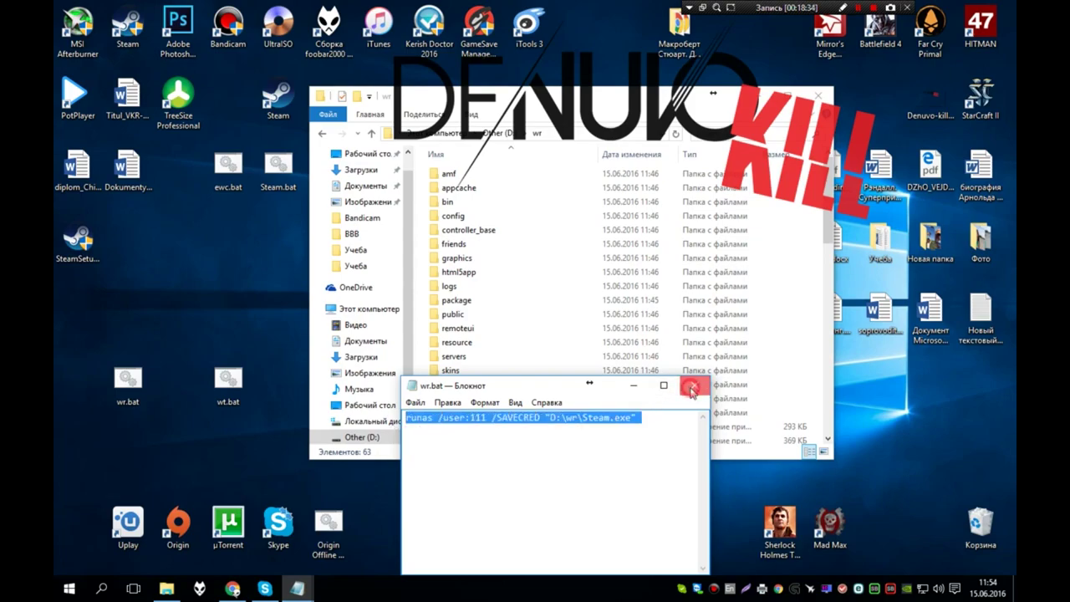
click(694, 384)
right_click(225, 385)
click(282, 98)
click(466, 418)
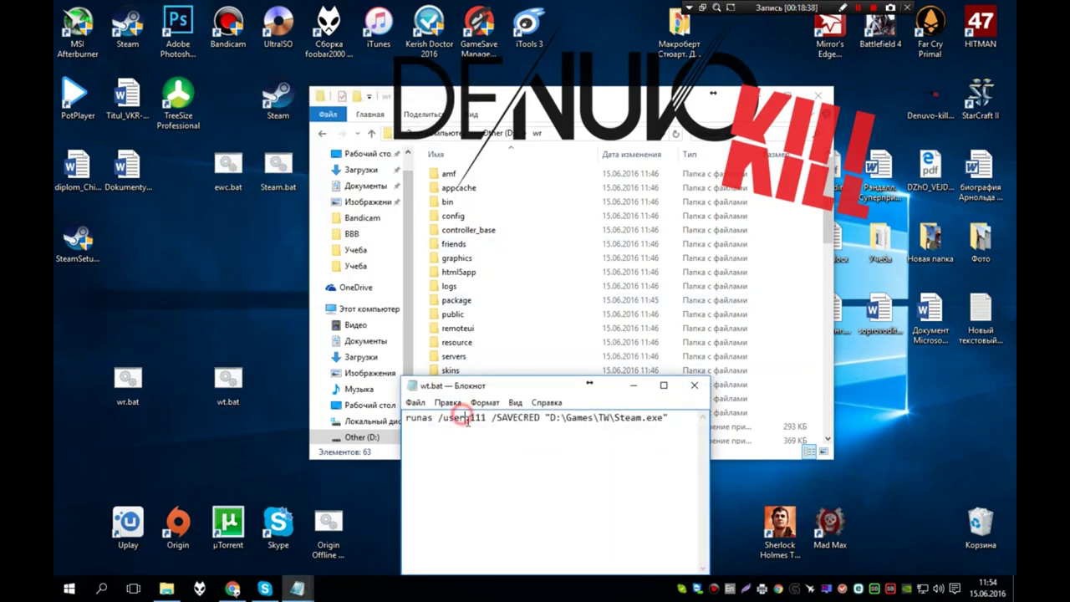
drag(470, 420, 483, 418)
text(222)
Check the wt folder's path on drive D, replace the Steam folder path in wt.bat with D:\wt, save and close the file
click(502, 132)
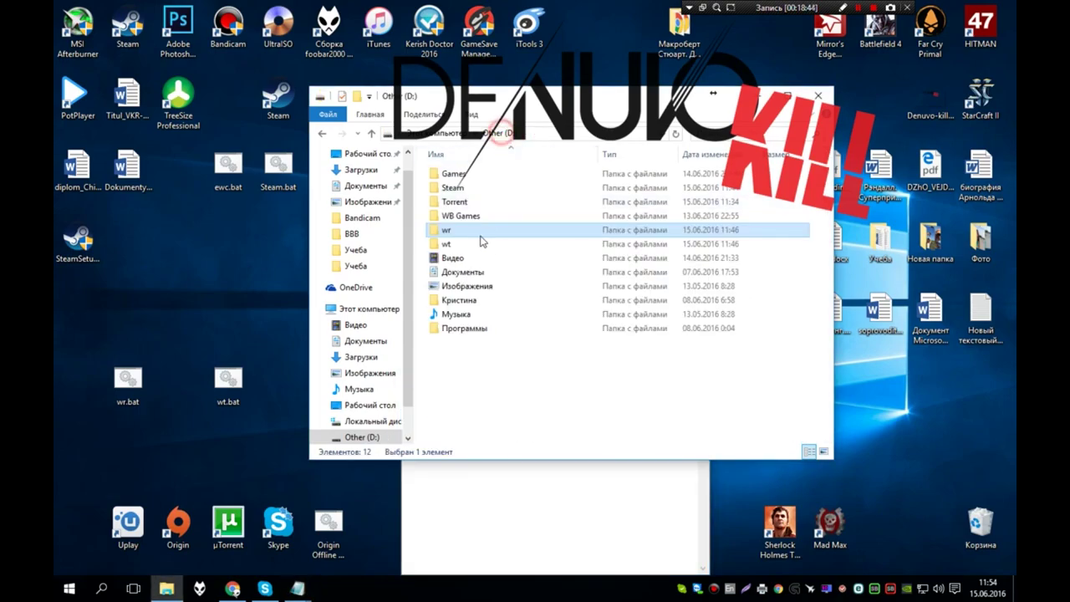
double_click(461, 241)
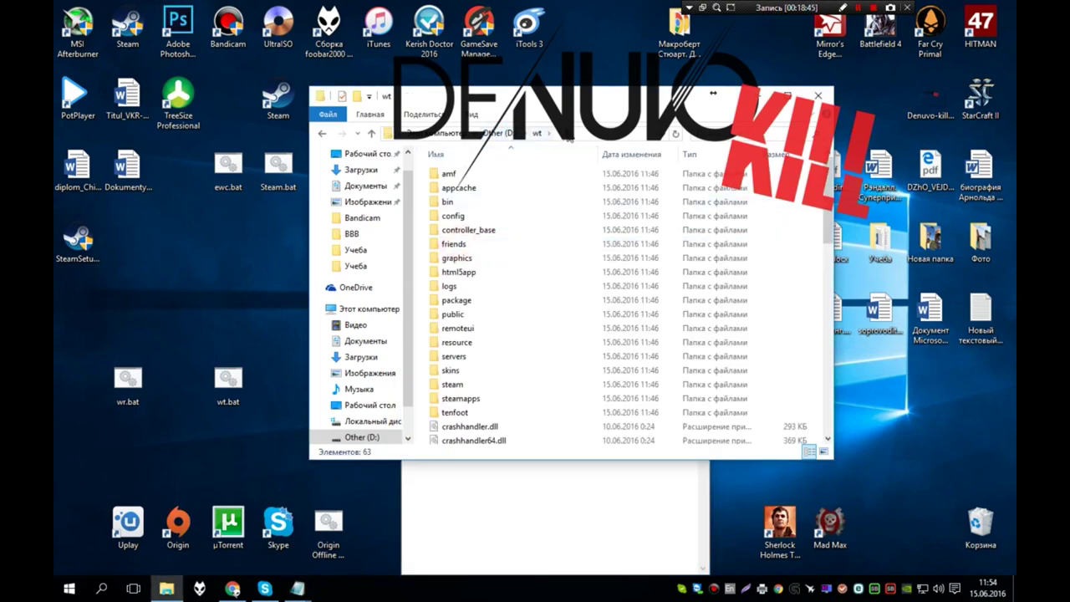
click(577, 536)
drag(550, 418, 612, 427)
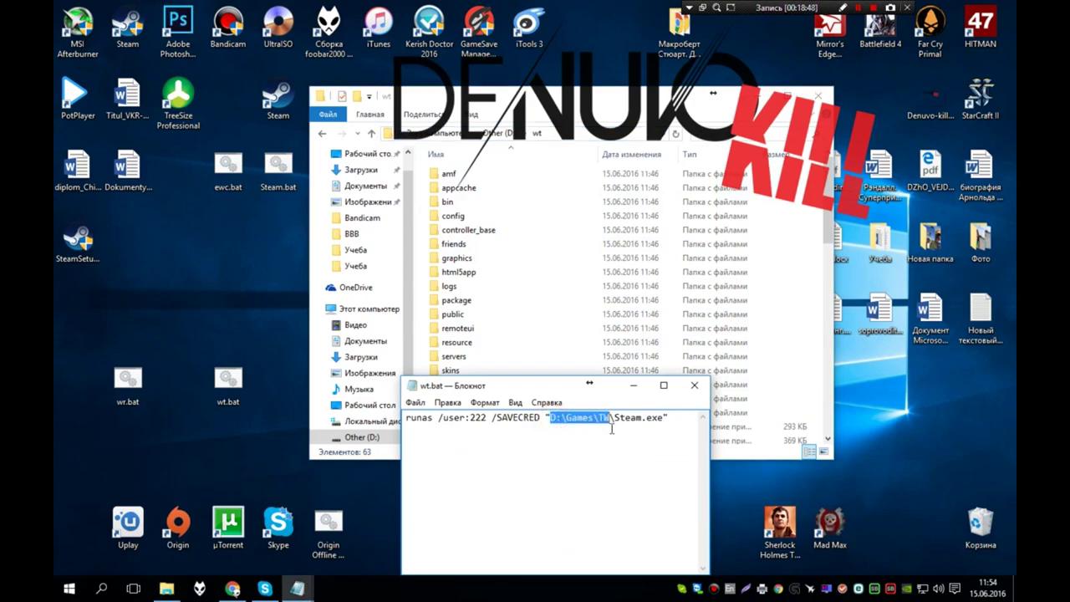
text(D:\wt)
click(414, 402)
click(438, 447)
click(694, 387)
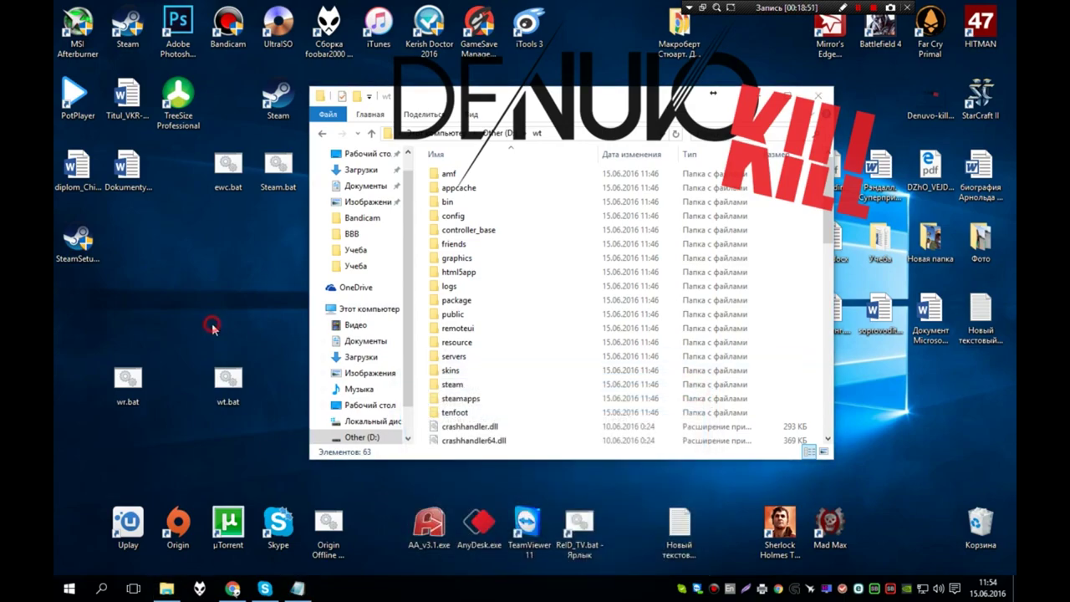
Arrange the Steam shortcut and wt.bat on the desktop on either side of wr.bat
drag(223, 378, 219, 383)
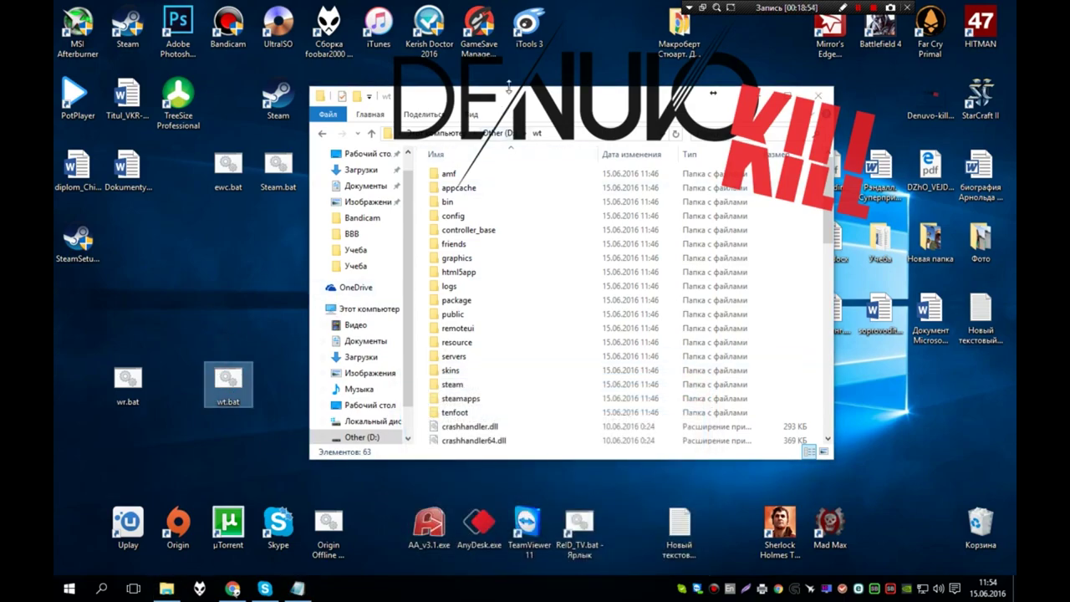
drag(278, 99, 75, 391)
drag(227, 383, 177, 384)
click(78, 385)
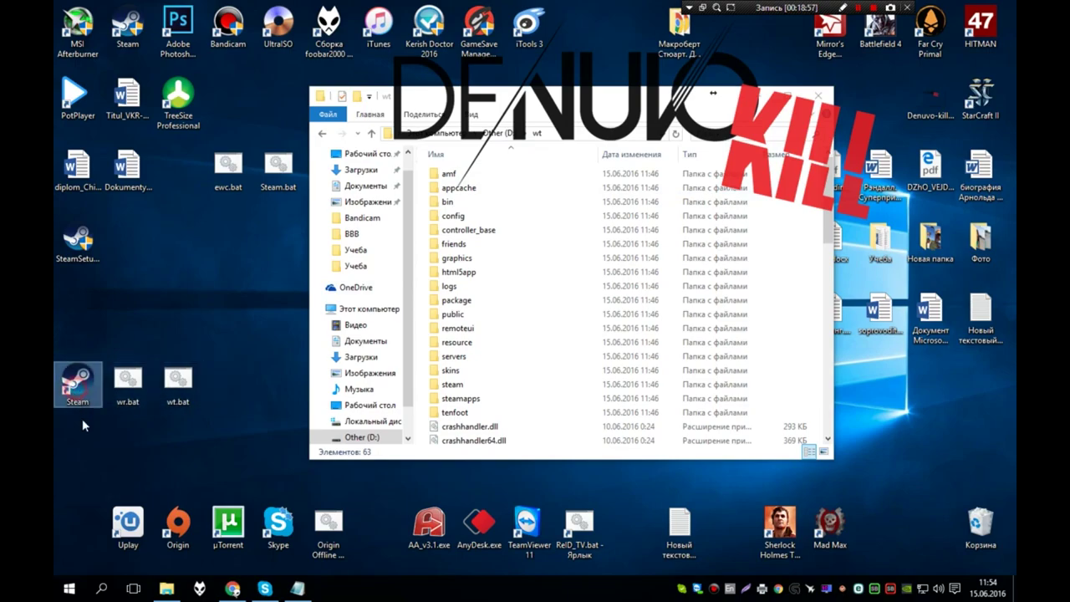
click(133, 383)
click(175, 395)
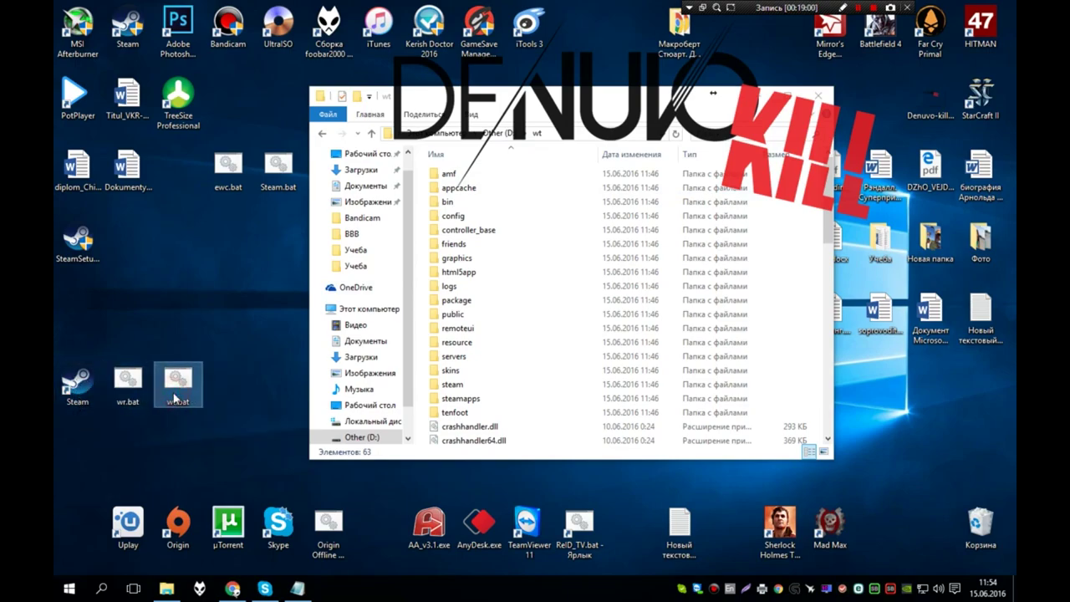
click(170, 333)
click(77, 383)
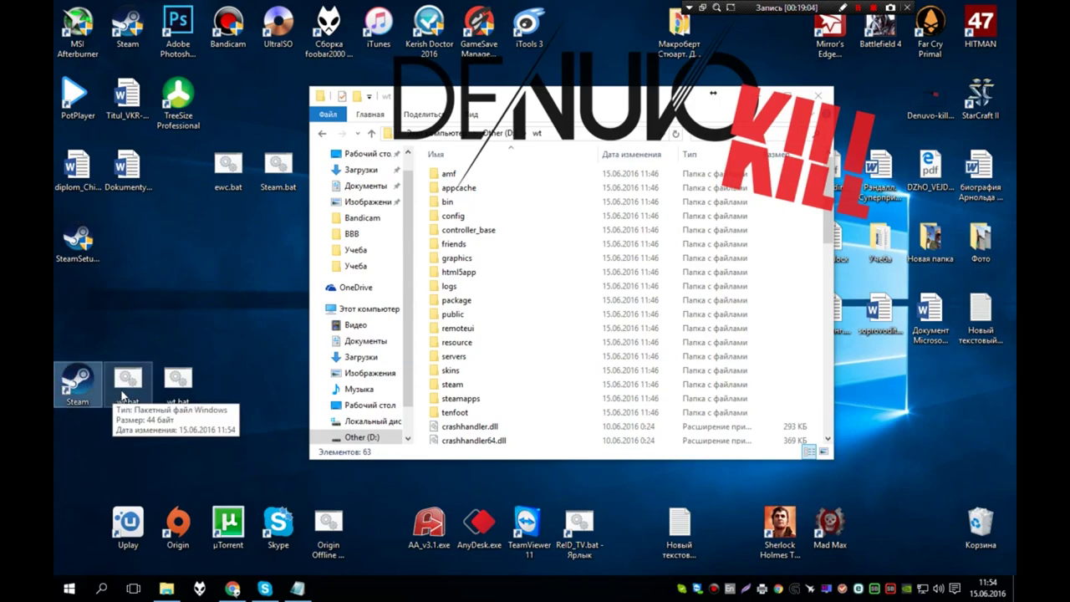
click(126, 393)
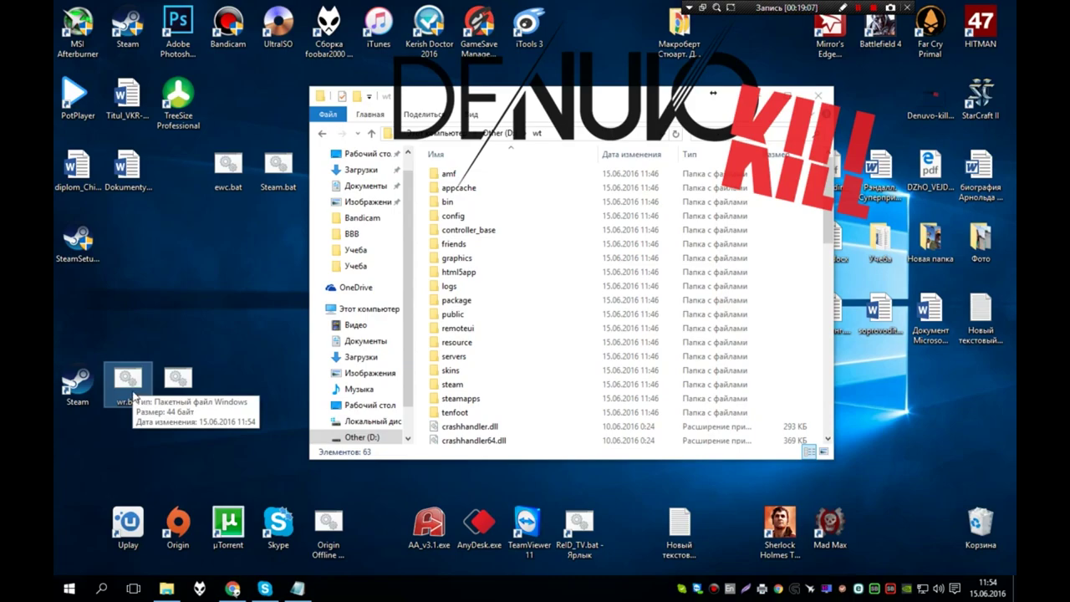
ctrl+click(177, 383)
ctrl+click(138, 383)
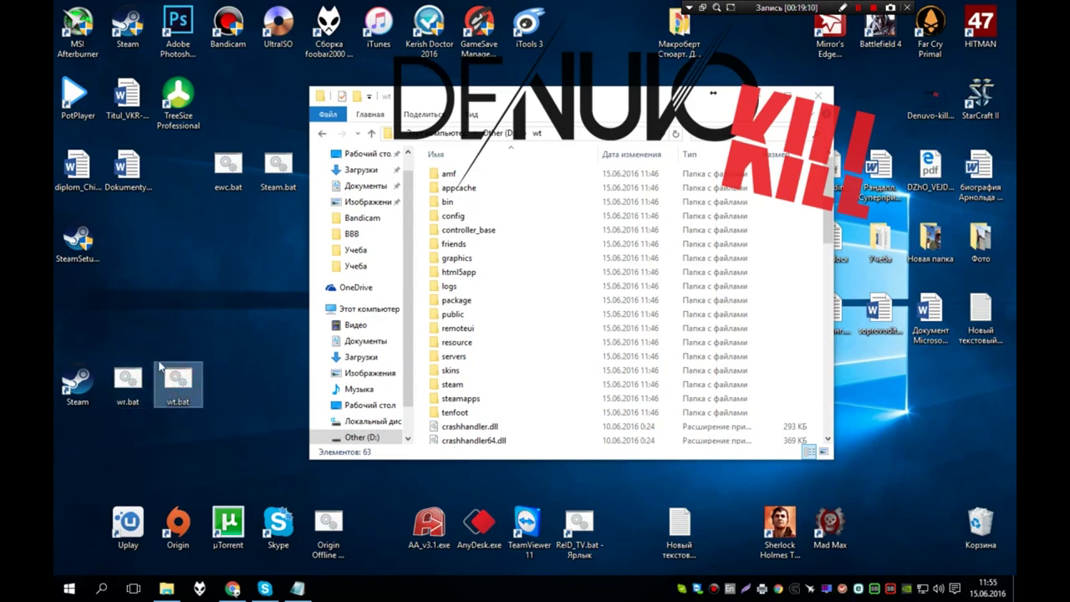
ctrl+click(140, 380)
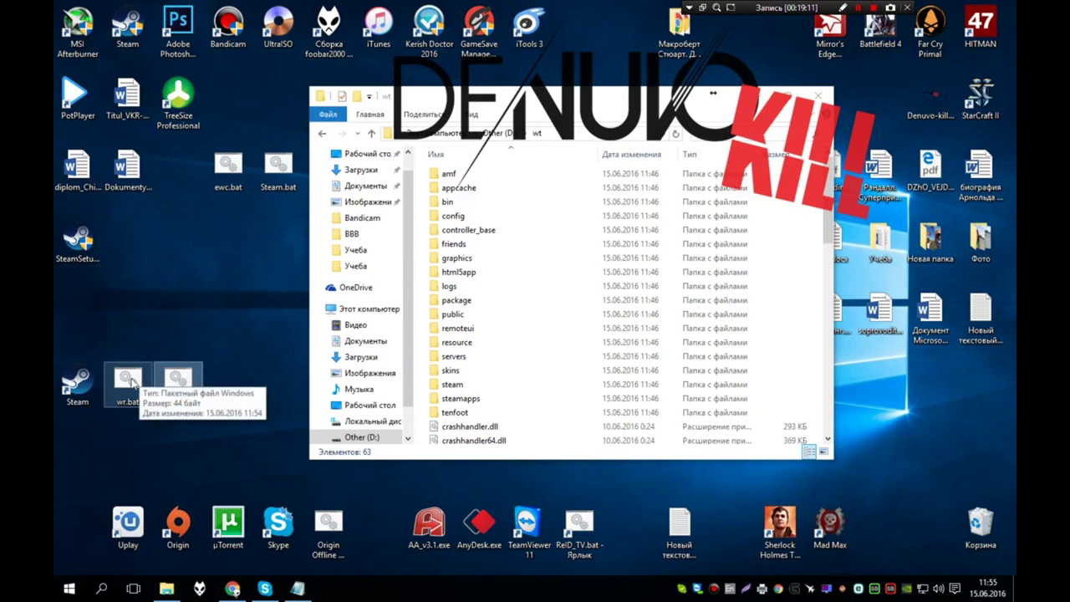
click(173, 314)
drag(102, 361, 201, 431)
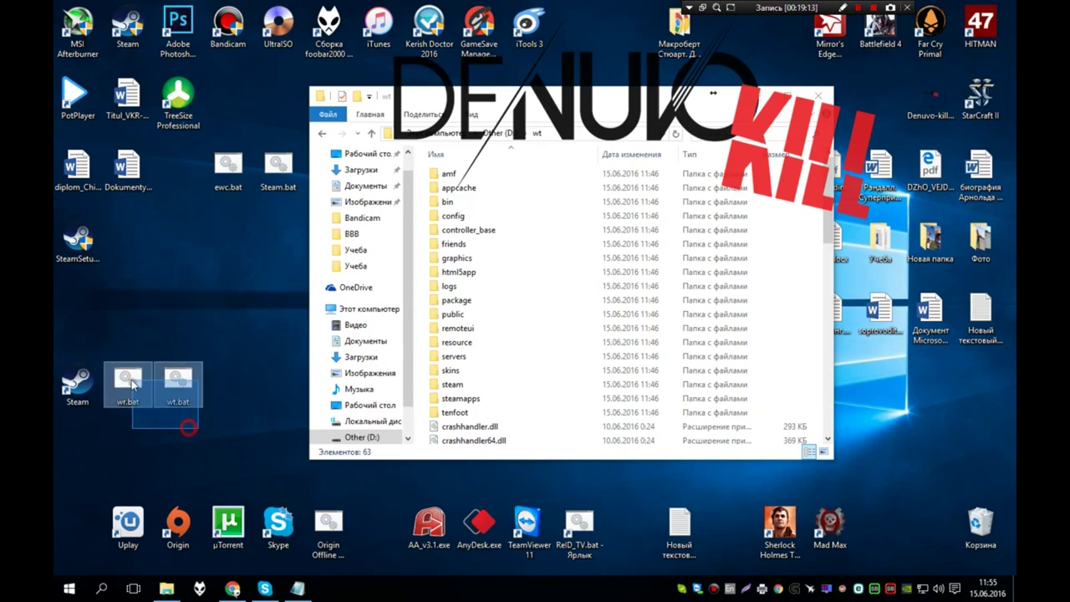
click(156, 305)
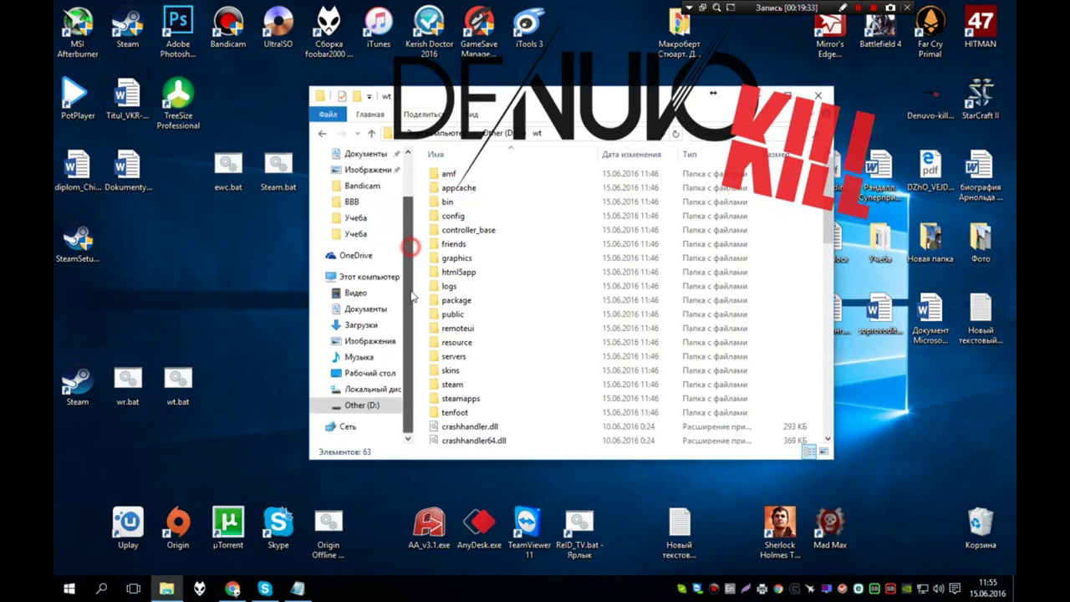
scroll(410, 235, up, 1)
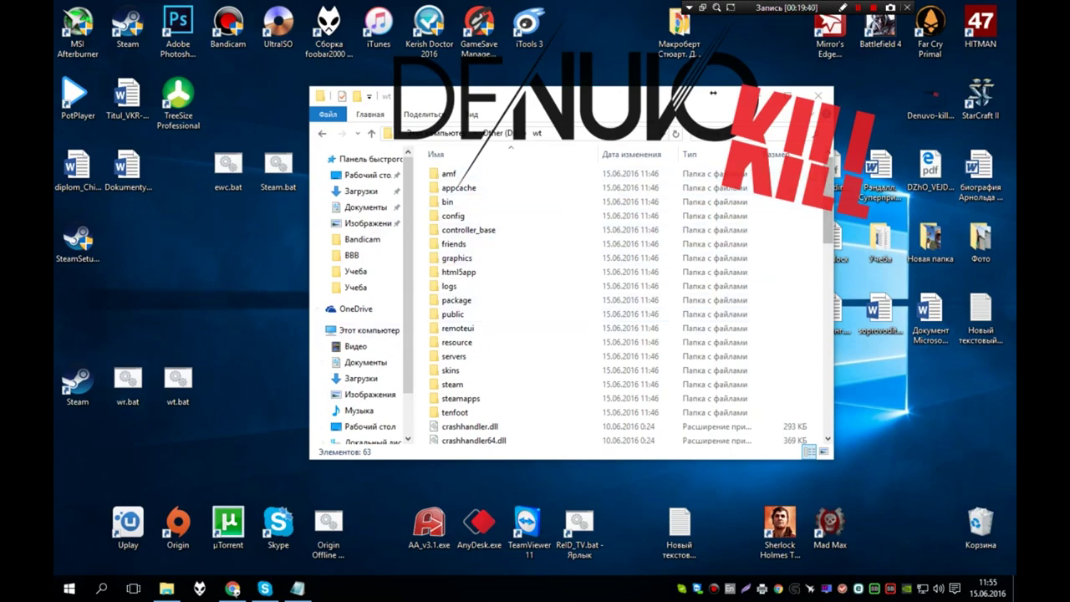
Move the Explorer window aside, run wr.bat to start its Steam copy, reposition the Steam welcome window and close it
drag(573, 98, 620, 81)
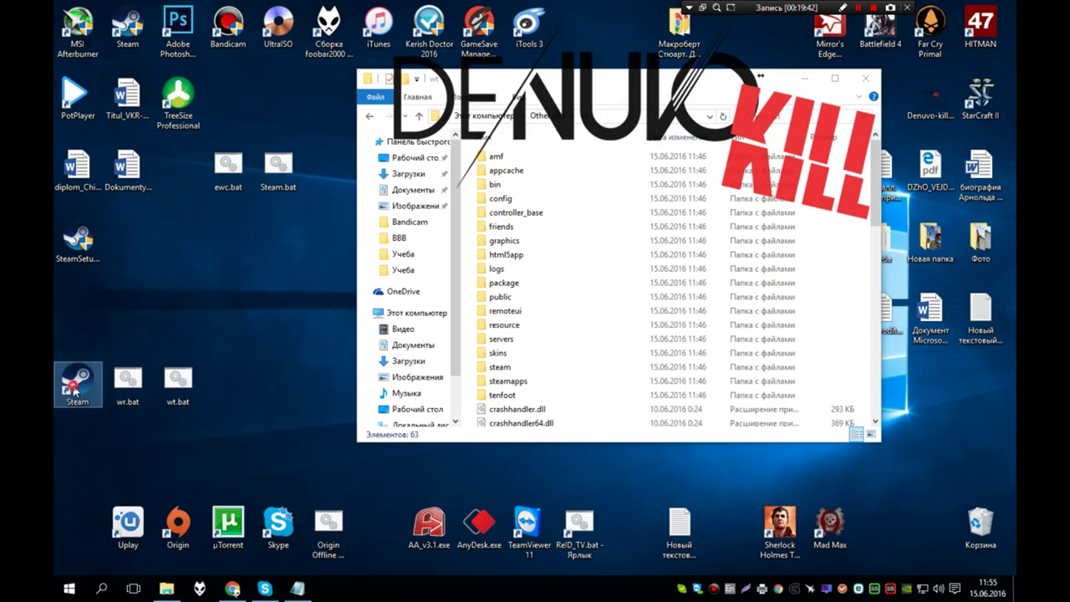
double_click(117, 381)
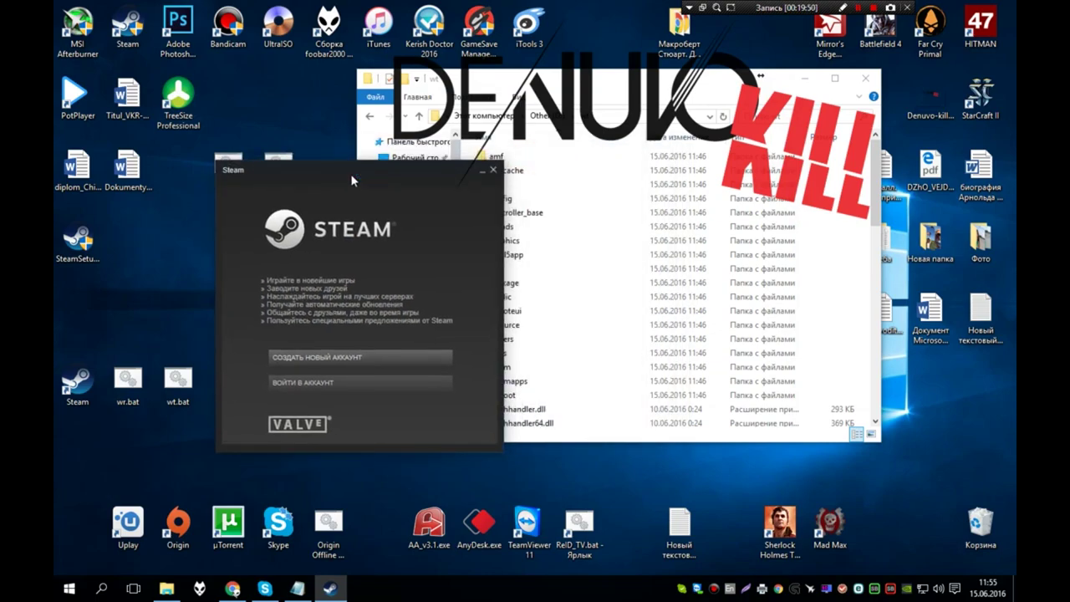
drag(409, 170, 456, 187)
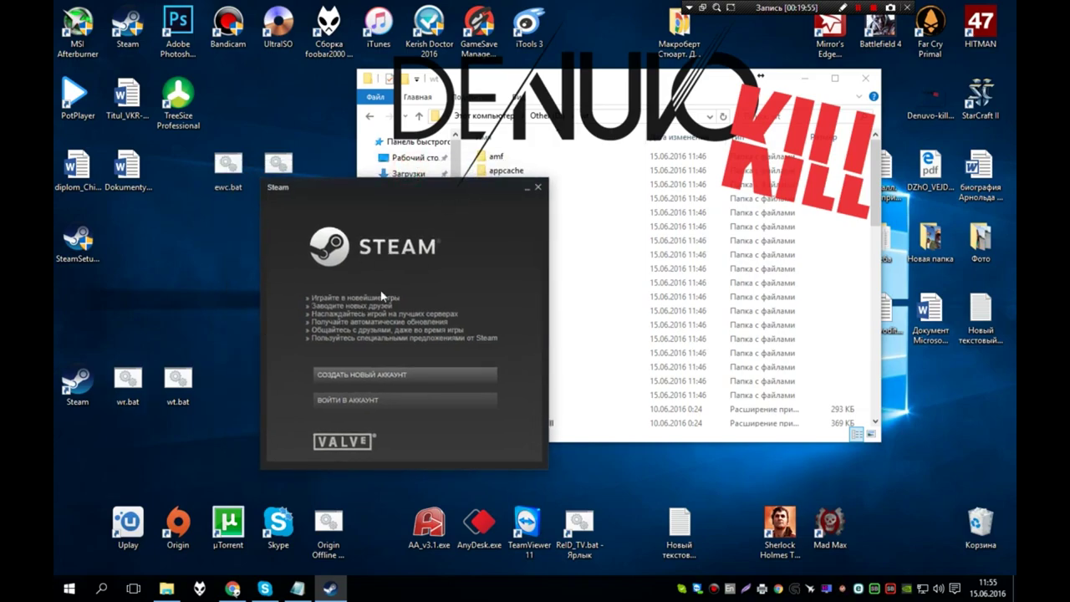
drag(400, 188, 449, 198)
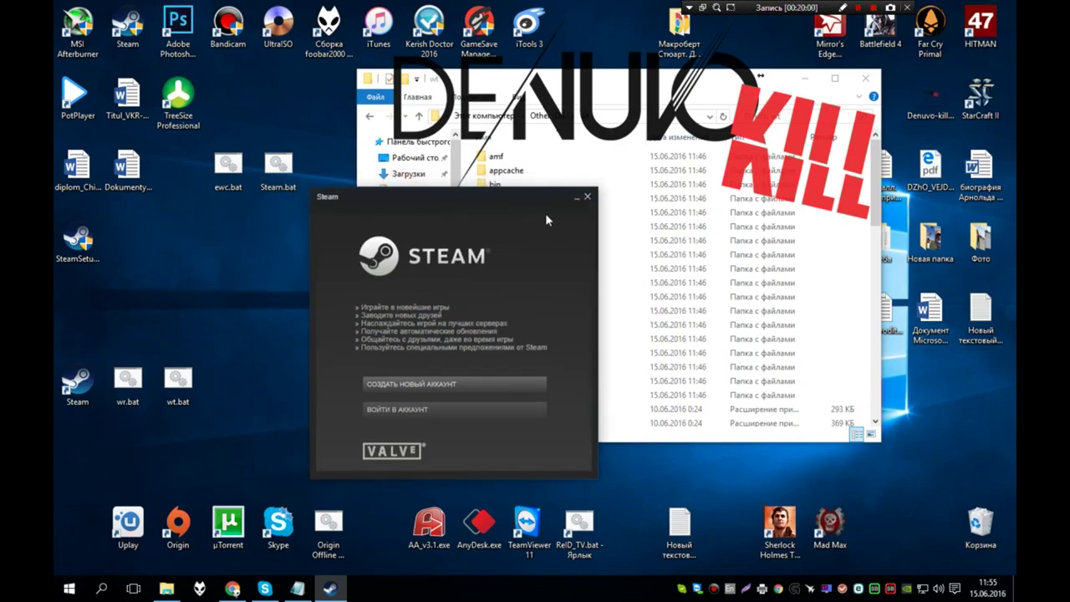
drag(436, 201, 472, 199)
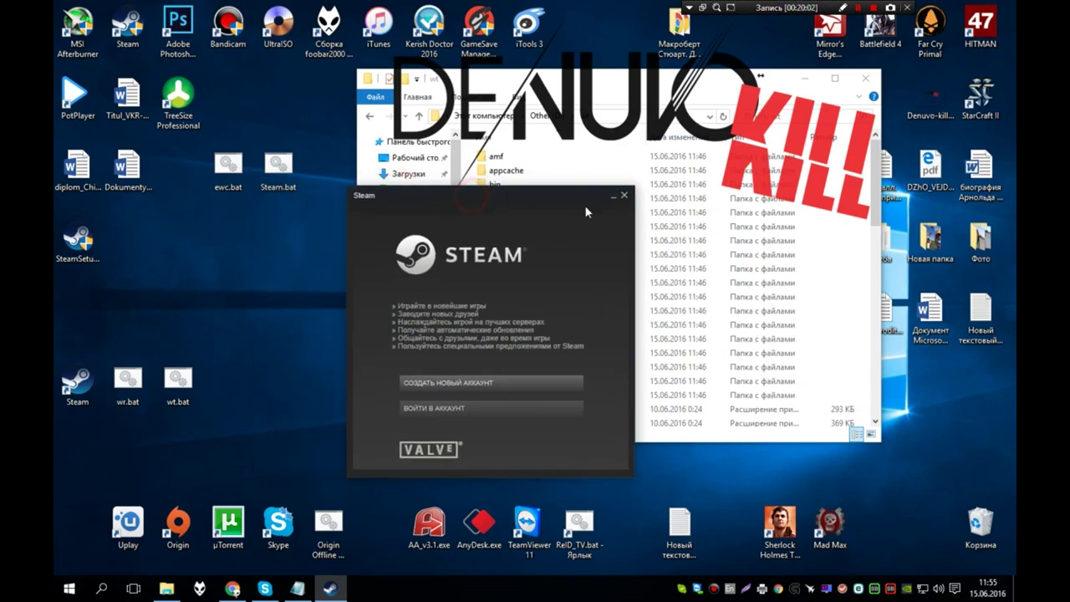
click(623, 198)
Open wr.bat for editing, review its runas command and the Steam.exe path, and close it
right_click(128, 382)
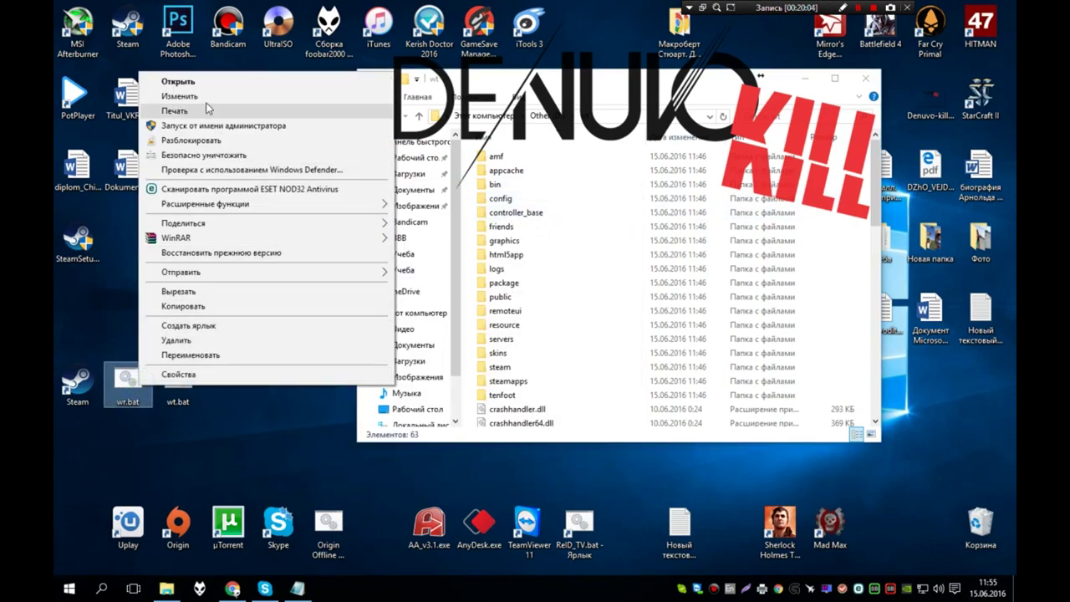
click(205, 96)
drag(653, 418, 361, 419)
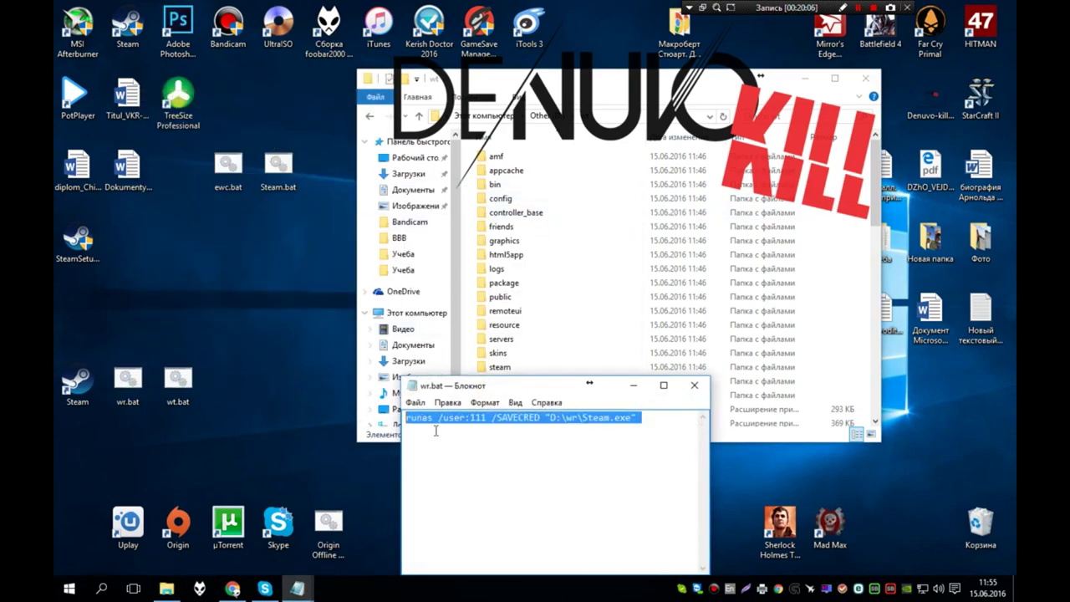
click(557, 418)
click(564, 467)
double_click(580, 418)
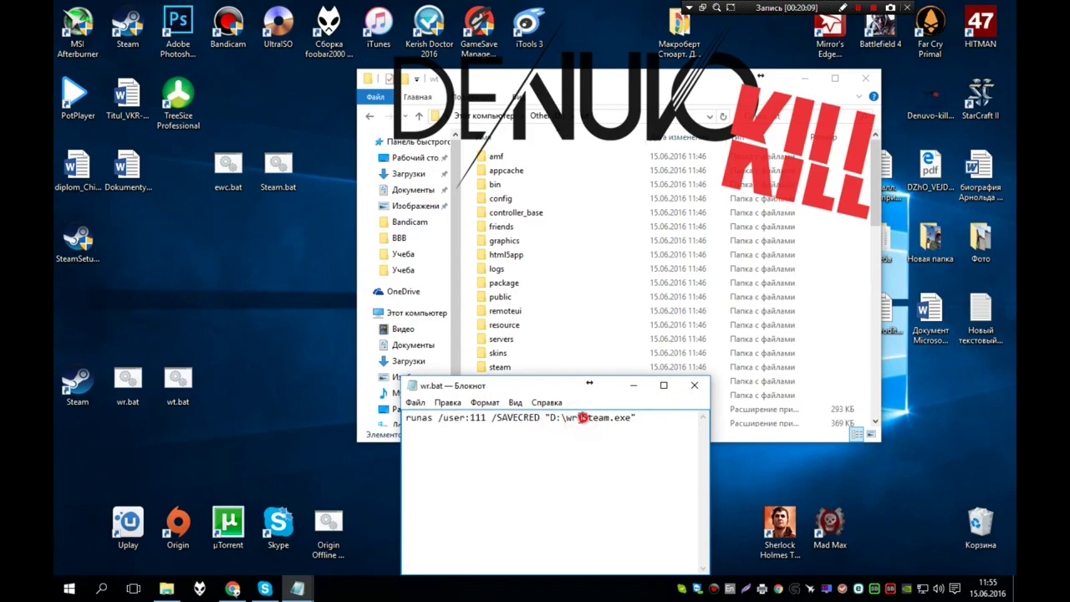
click(688, 384)
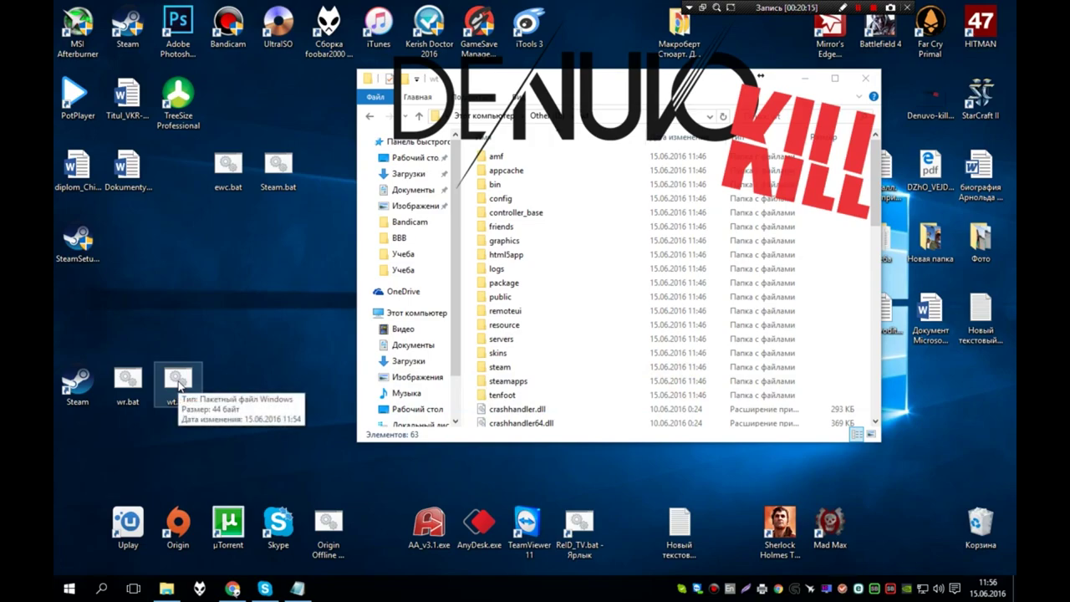
Run wt.bat and enter the account password for user 222 at the command prompt
right_click(186, 381)
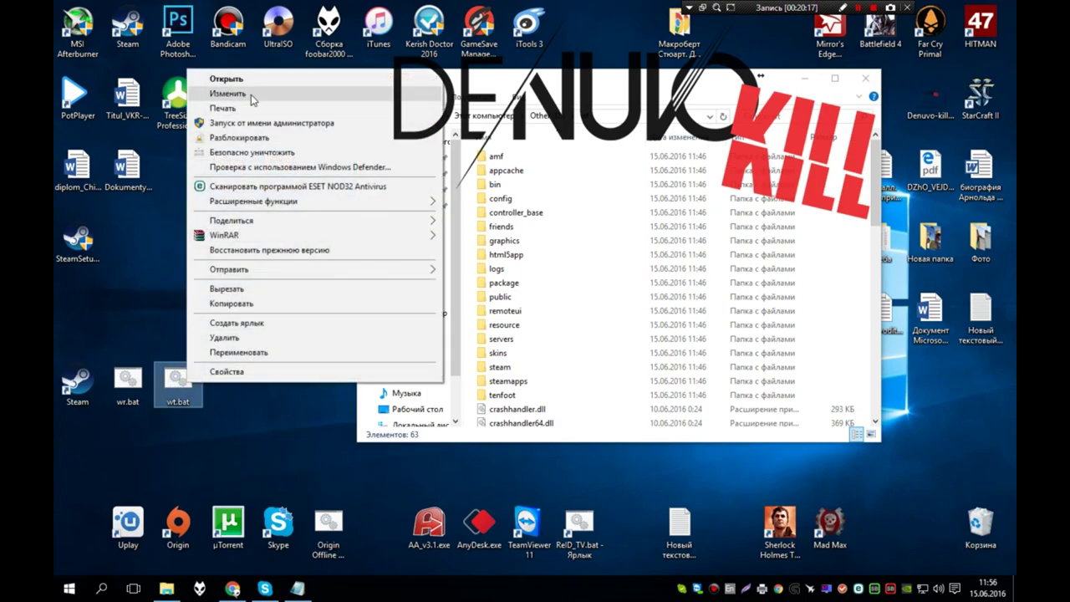
click(115, 301)
double_click(193, 384)
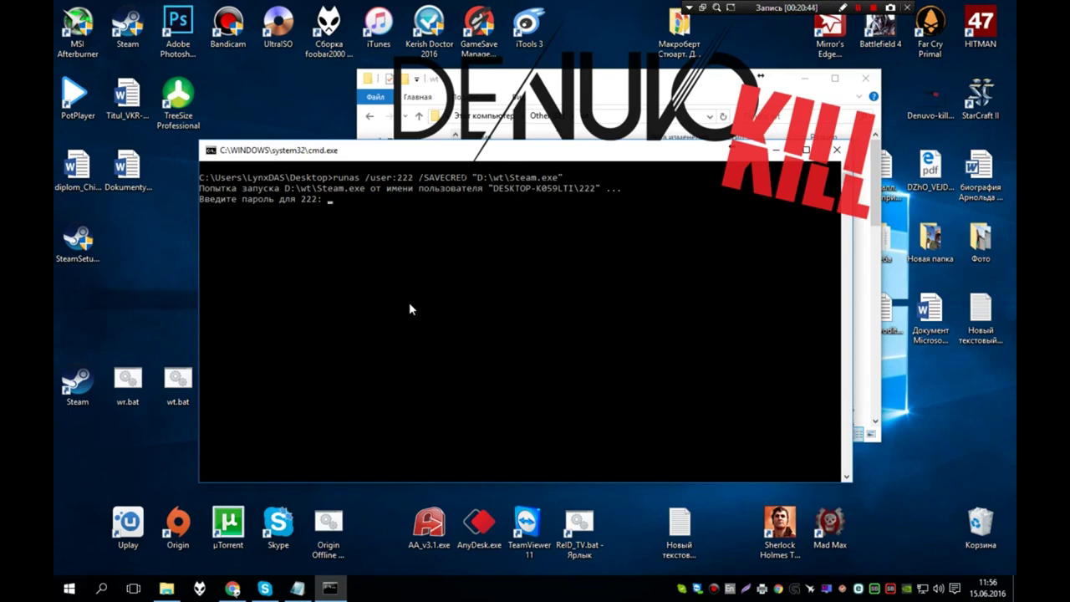
key(Return)
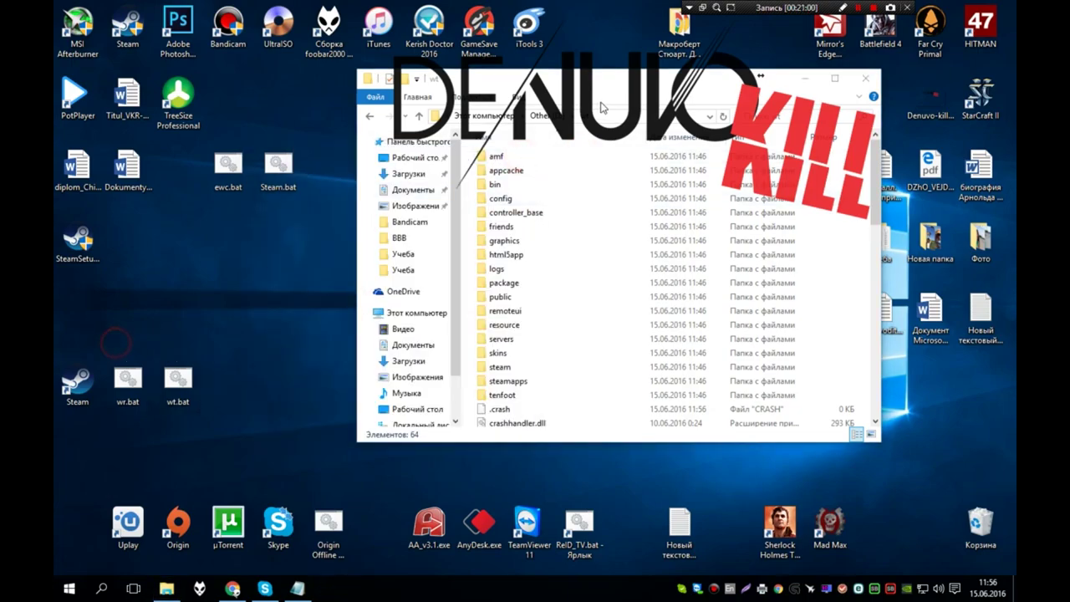
click(326, 245)
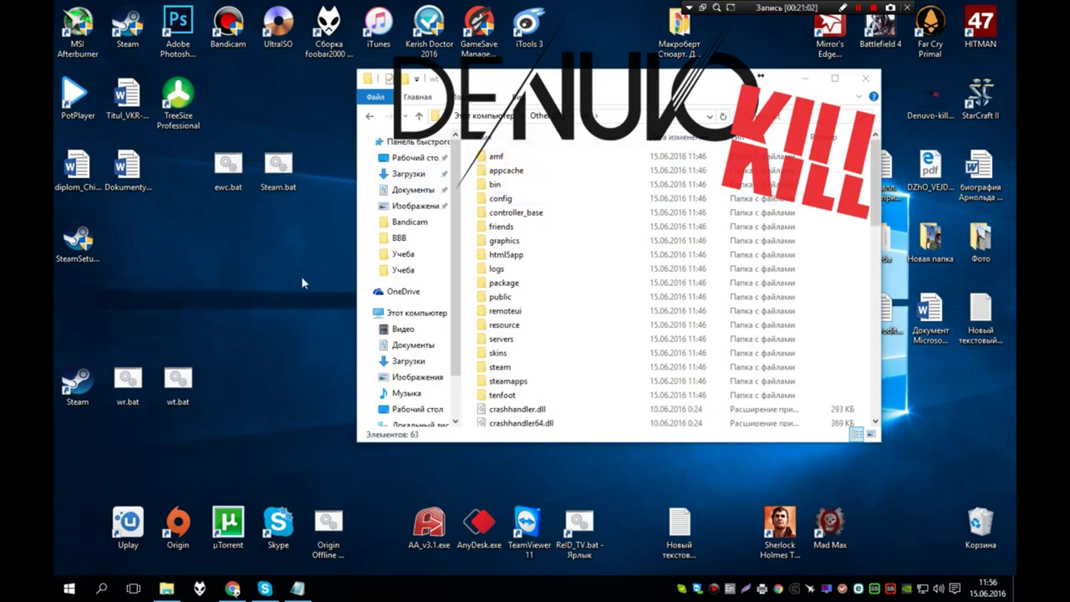
Reposition the Explorer window and look through the program files near the end of the wt folder
drag(589, 82, 478, 105)
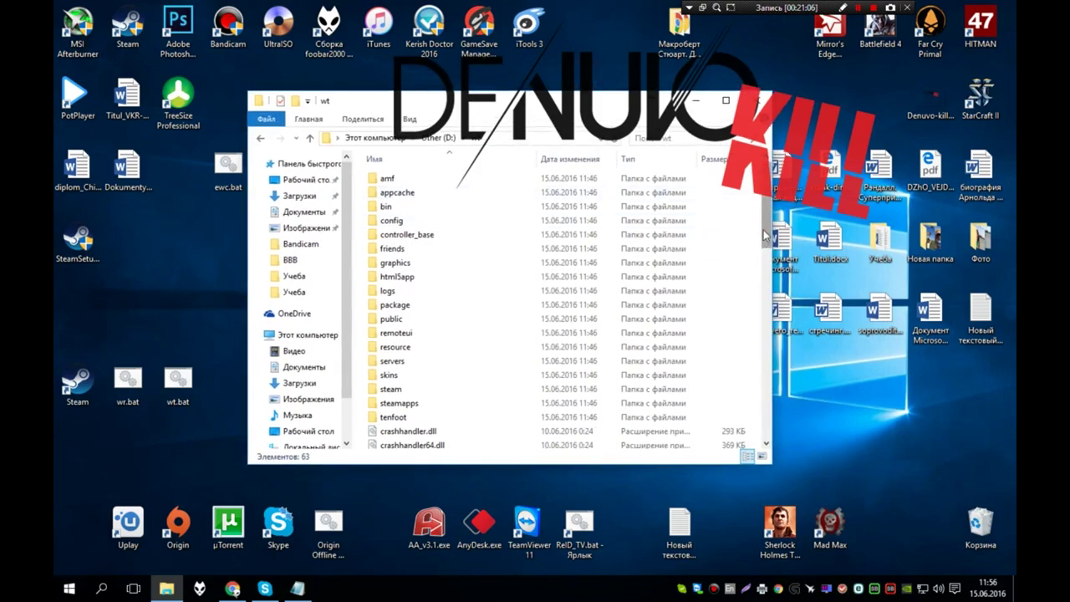
click(92, 368)
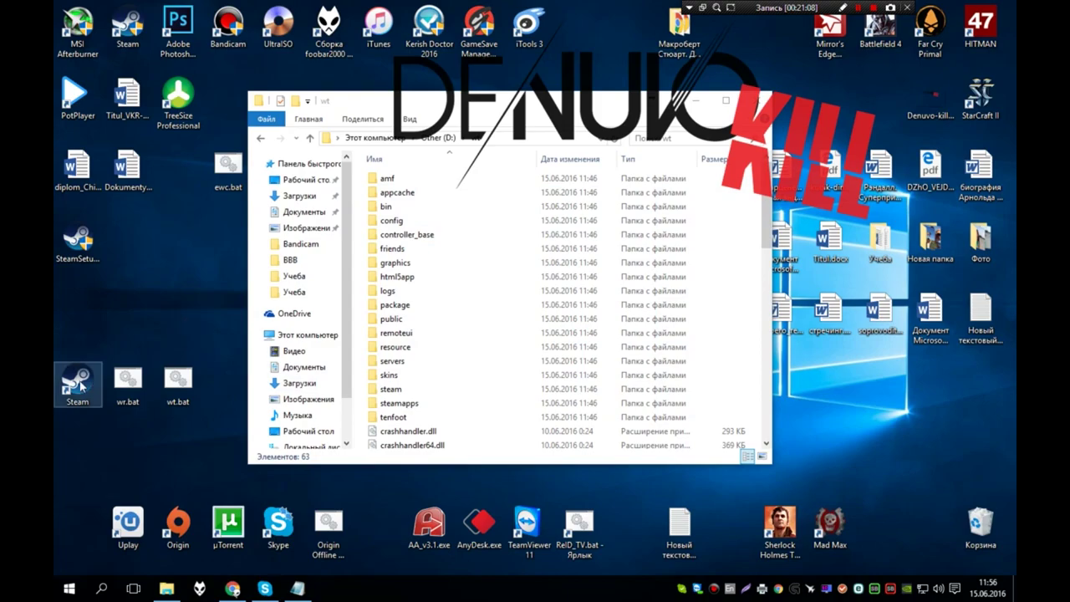
drag(651, 98, 672, 104)
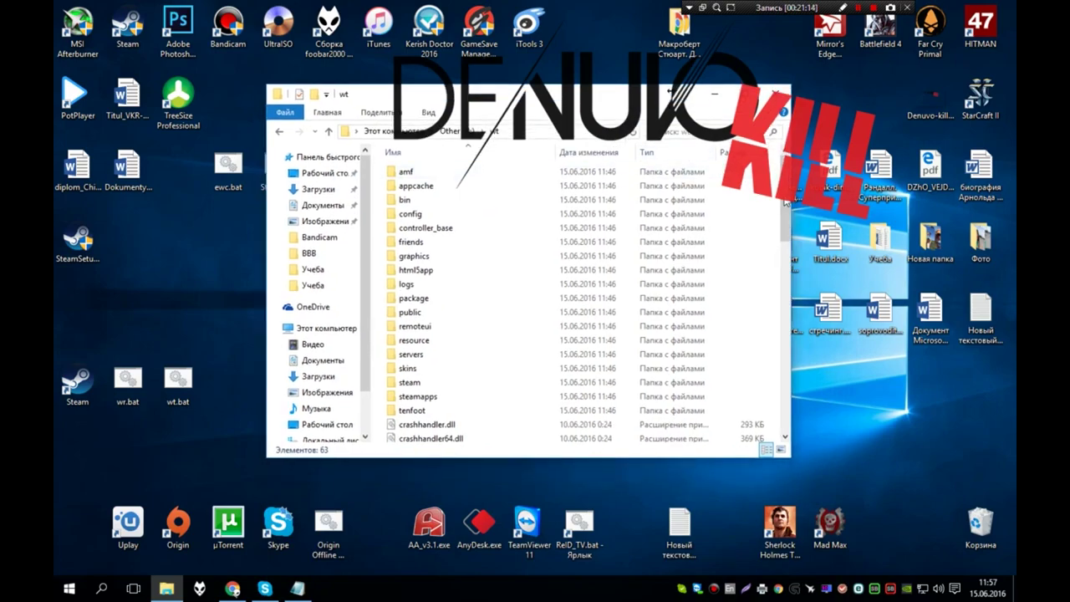
drag(786, 203, 800, 370)
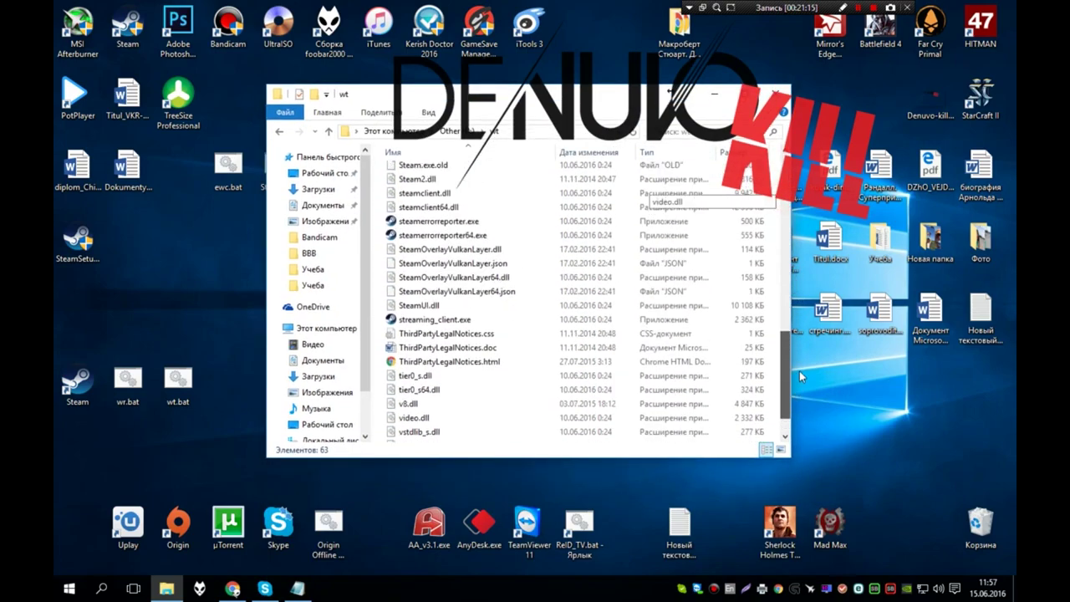